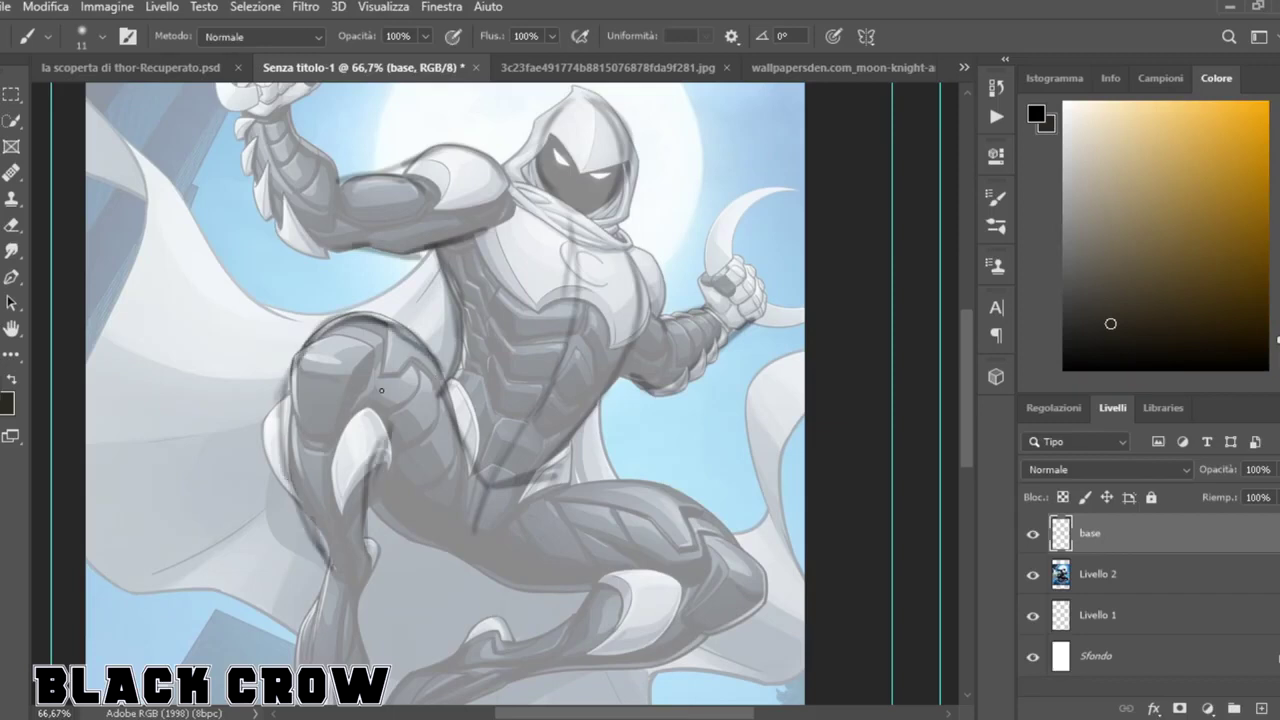
Sketch rough contours for both thighs and the groin on the base layer, tracing over the reference figure.
{"action": "mouse_move", "coordinate": [530, 490]}
{"action": "left_mouse_down"}
{"action": "mouse_move", "coordinate": [758, 572]}
{"action": "mouse_move", "coordinate": [515, 685]}
{"action": "left_mouse_up"}
{"action": "left_click_drag", "start_coordinate": [506, 642], "coordinate": [680, 572]}
{"action": "left_click_drag", "start_coordinate": [562, 490], "coordinate": [486, 532]}
{"action": "left_click_drag", "start_coordinate": [456, 446], "coordinate": [470, 520]}
Rough in the collar, the hood edge and the side contours of the torso on the base layer.
{"action": "mouse_move", "coordinate": [530, 206]}
{"action": "left_mouse_down"}
{"action": "mouse_move", "coordinate": [624, 258]}
{"action": "mouse_move", "coordinate": [658, 256]}
{"action": "left_mouse_up"}
{"action": "left_click_drag", "start_coordinate": [504, 162], "coordinate": [544, 110]}
{"action": "scroll", "coordinate": [560, 120], "scroll_direction": "up", "scroll_amount": 3}
{"action": "mouse_move", "coordinate": [574, 248]}
{"action": "left_mouse_down"}
{"action": "mouse_move", "coordinate": [607, 262]}
{"action": "mouse_move", "coordinate": [632, 378]}
{"action": "left_mouse_up"}
{"action": "mouse_move", "coordinate": [550, 296]}
{"action": "left_mouse_down"}
{"action": "mouse_move", "coordinate": [584, 336]}
{"action": "mouse_move", "coordinate": [629, 323]}
{"action": "left_mouse_up"}
{"action": "left_click_drag", "start_coordinate": [540, 312], "coordinate": [516, 348]}
Sketch the raised arm's contours and rough in the fingers of the fists over the reference.
{"action": "left_click_drag", "start_coordinate": [291, 266], "coordinate": [344, 348]}
{"action": "left_click_drag", "start_coordinate": [245, 282], "coordinate": [318, 411]}
{"action": "left_click_drag", "start_coordinate": [318, 408], "coordinate": [390, 412]}
{"action": "left_click_drag", "start_coordinate": [739, 449], "coordinate": [762, 474]}
{"action": "mouse_move", "coordinate": [252, 258]}
{"action": "left_mouse_down"}
{"action": "mouse_move", "coordinate": [286, 214]}
{"action": "mouse_move", "coordinate": [326, 240]}
{"action": "left_mouse_up"}
{"action": "left_click_drag", "start_coordinate": [260, 276], "coordinate": [302, 254]}
Check the reference image in the other document and sketch pointed spikes on both shoulders.
{"action": "left_click", "coordinate": [614, 68]}
{"action": "left_click", "coordinate": [330, 68]}
{"action": "left_click_drag", "start_coordinate": [964, 307], "coordinate": [964, 350]}
{"action": "left_click_drag", "start_coordinate": [455, 127], "coordinate": [506, 178]}
{"action": "left_click_drag", "start_coordinate": [438, 211], "coordinate": [502, 197]}
{"action": "left_click_drag", "start_coordinate": [446, 188], "coordinate": [499, 210]}
{"action": "left_click_drag", "start_coordinate": [632, 257], "coordinate": [685, 266]}
{"action": "left_click_drag", "start_coordinate": [648, 290], "coordinate": [684, 299]}
Sketch the cape edges running from the armpit past the chest and down both sides of the torso.
{"action": "left_click_drag", "start_coordinate": [428, 263], "coordinate": [397, 291]}
{"action": "mouse_move", "coordinate": [494, 210]}
{"action": "left_mouse_down"}
{"action": "mouse_move", "coordinate": [460, 276]}
{"action": "mouse_move", "coordinate": [405, 328]}
{"action": "mouse_move", "coordinate": [430, 343]}
{"action": "left_mouse_up"}
{"action": "left_click_drag", "start_coordinate": [497, 242], "coordinate": [432, 340]}
{"action": "left_click_drag", "start_coordinate": [640, 270], "coordinate": [596, 470]}
{"action": "left_click_drag", "start_coordinate": [610, 386], "coordinate": [598, 489]}
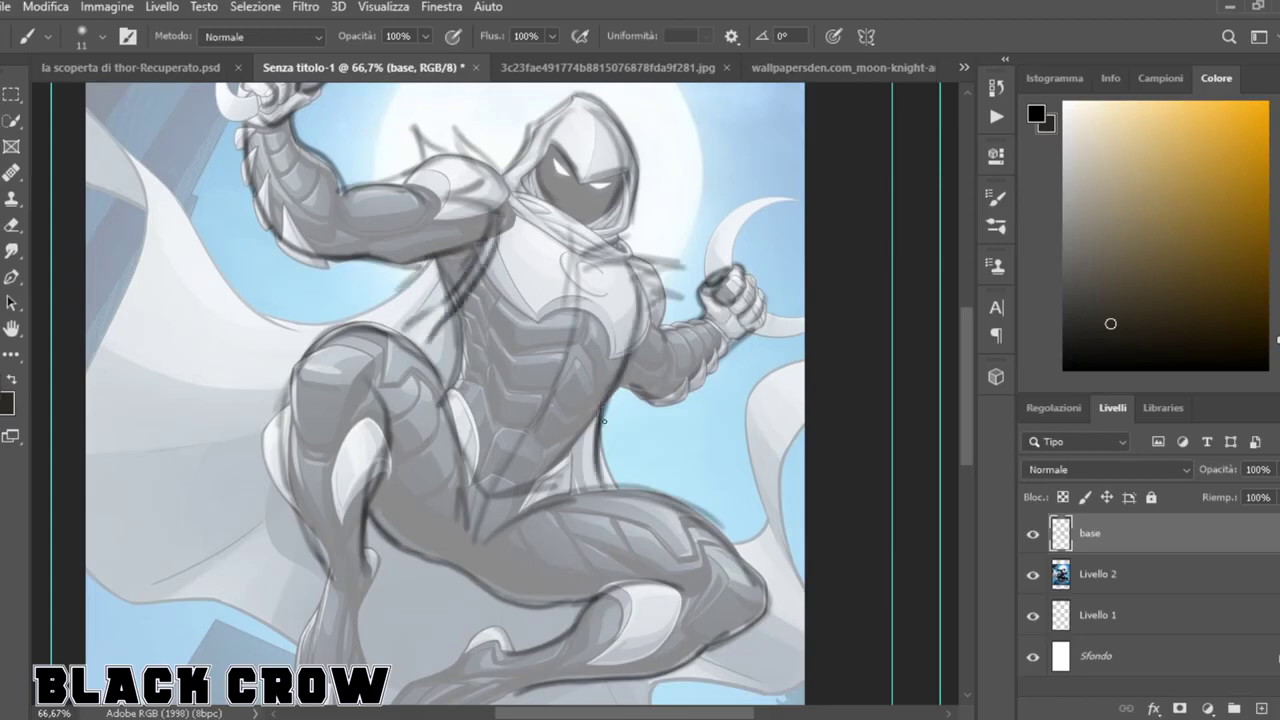
{"action": "left_click_drag", "start_coordinate": [614, 431], "coordinate": [629, 482]}
Hide the reference layer Livello 2 and sketch the collar folds below the hood.
{"action": "key", "text": "ctrl+minus"}
{"action": "left_click", "coordinate": [1033, 575]}
{"action": "left_click_drag", "start_coordinate": [516, 265], "coordinate": [556, 291]}
{"action": "left_click_drag", "start_coordinate": [524, 249], "coordinate": [556, 277]}
{"action": "key", "text": "ctrl+plus"}
{"action": "key", "text": "ctrl+plus"}
Sketch the eyes and a thin long-beaked mask with a 2 px brush, and add a new layer above base.
{"action": "left_click_drag", "start_coordinate": [965, 350], "coordinate": [965, 316]}
{"action": "left_click_drag", "start_coordinate": [578, 204], "coordinate": [601, 237]}
{"action": "left_click_drag", "start_coordinate": [644, 250], "coordinate": [667, 245]}
{"action": "left_click", "coordinate": [102, 37]}
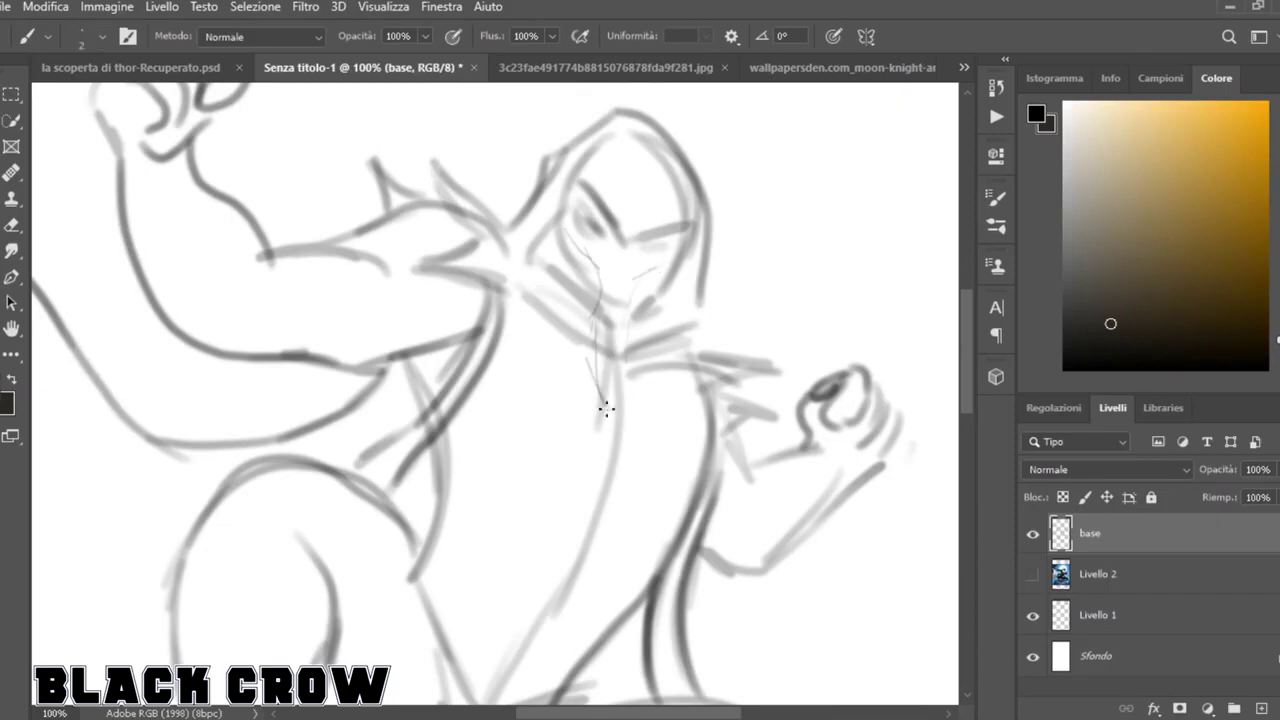
{"action": "key", "text": "ctrl+shift+alt+n"}
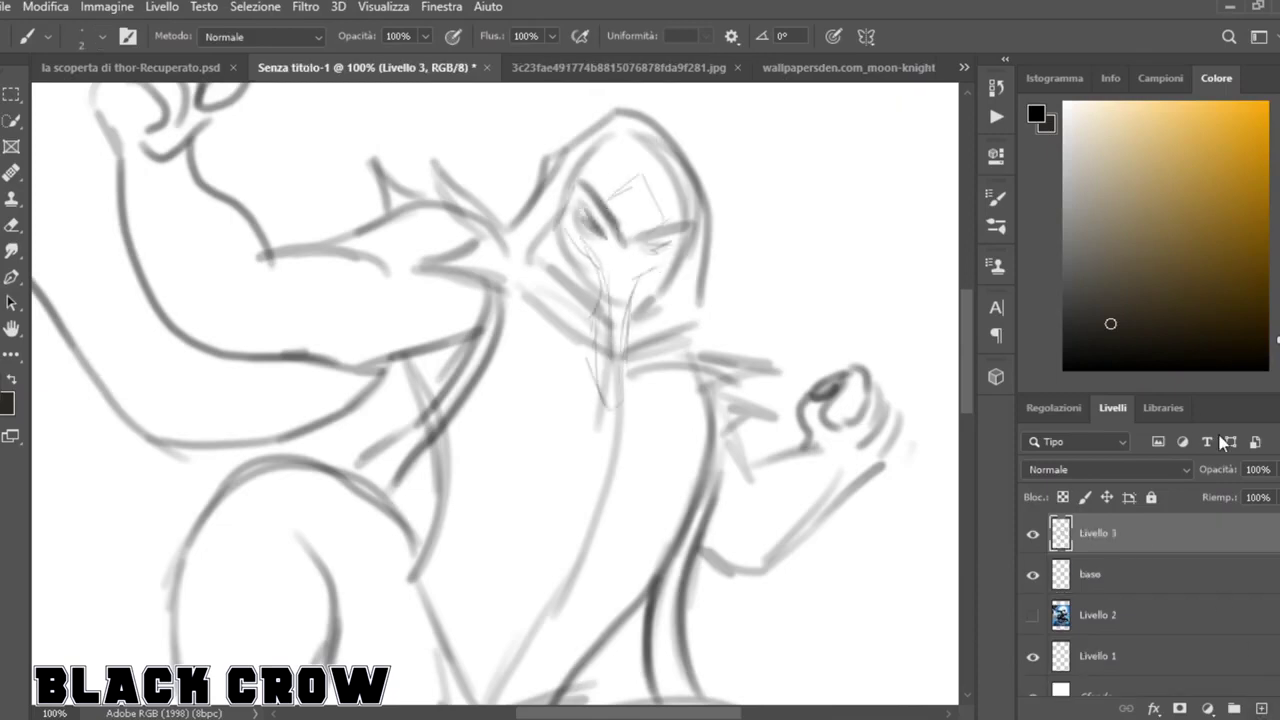
Check the reference image and use a 5 px brush to sketch long spikes and a jagged glove edge on the raised forearm.
{"action": "left_click_drag", "start_coordinate": [76, 102], "coordinate": [81, 102]}
{"action": "left_click", "coordinate": [618, 68]}
{"action": "left_click", "coordinate": [366, 68]}
{"action": "mouse_move", "coordinate": [480, 238]}
{"action": "left_mouse_down"}
{"action": "mouse_move", "coordinate": [434, 166]}
{"action": "mouse_move", "coordinate": [508, 230]}
{"action": "left_mouse_up"}
{"action": "mouse_move", "coordinate": [120, 198]}
{"action": "left_mouse_down"}
{"action": "mouse_move", "coordinate": [93, 297]}
{"action": "mouse_move", "coordinate": [137, 368]}
{"action": "left_mouse_up"}
{"action": "mouse_move", "coordinate": [155, 308]}
{"action": "left_mouse_down"}
{"action": "mouse_move", "coordinate": [206, 400]}
{"action": "mouse_move", "coordinate": [197, 334]}
{"action": "left_mouse_up"}
{"action": "left_click_drag", "start_coordinate": [218, 272], "coordinate": [252, 325]}
{"action": "mouse_move", "coordinate": [262, 246]}
{"action": "left_mouse_down"}
{"action": "mouse_move", "coordinate": [222, 262]}
{"action": "mouse_move", "coordinate": [200, 336]}
{"action": "left_mouse_up"}
{"action": "left_click_drag", "start_coordinate": [146, 263], "coordinate": [148, 280]}
{"action": "mouse_move", "coordinate": [213, 261]}
{"action": "left_mouse_down"}
{"action": "mouse_move", "coordinate": [252, 322]}
{"action": "mouse_move", "coordinate": [269, 253]}
{"action": "left_mouse_up"}
{"action": "left_click_drag", "start_coordinate": [190, 160], "coordinate": [250, 222]}
Sketch matching spikes and a jagged glove edge on the lowered forearm, and rework the raised arm's shoulder line.
{"action": "left_click_drag", "start_coordinate": [828, 516], "coordinate": [806, 620]}
{"action": "left_click_drag", "start_coordinate": [798, 548], "coordinate": [752, 632]}
{"action": "left_click_drag", "start_coordinate": [849, 488], "coordinate": [852, 598]}
{"action": "left_click_drag", "start_coordinate": [776, 470], "coordinate": [764, 528]}
{"action": "left_click_drag", "start_coordinate": [786, 530], "coordinate": [776, 556]}
{"action": "left_click_drag", "start_coordinate": [432, 204], "coordinate": [348, 244]}
{"action": "left_click_drag", "start_coordinate": [388, 253], "coordinate": [366, 258]}
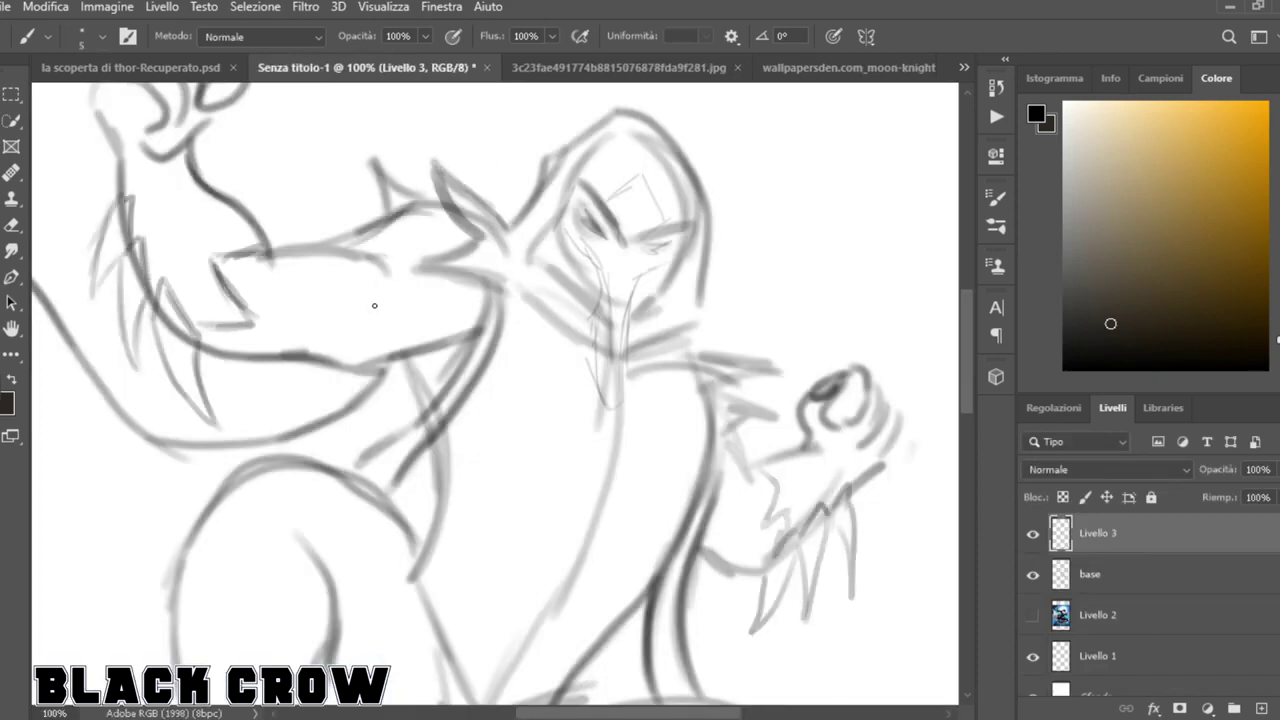
Sketch a radiating feather emblem across the chest below the beak.
{"action": "left_click_drag", "start_coordinate": [592, 498], "coordinate": [522, 501]}
{"action": "left_click_drag", "start_coordinate": [600, 506], "coordinate": [646, 544]}
{"action": "left_click_drag", "start_coordinate": [502, 348], "coordinate": [578, 430]}
{"action": "left_click_drag", "start_coordinate": [612, 441], "coordinate": [692, 422]}
{"action": "left_click_drag", "start_coordinate": [502, 403], "coordinate": [562, 444]}
{"action": "left_click_drag", "start_coordinate": [630, 454], "coordinate": [664, 461]}
{"action": "left_click_drag", "start_coordinate": [565, 508], "coordinate": [522, 555]}
{"action": "mouse_move", "coordinate": [570, 534]}
{"action": "left_mouse_down"}
{"action": "mouse_move", "coordinate": [579, 569]}
{"action": "mouse_move", "coordinate": [585, 500]}
{"action": "left_mouse_up"}
{"action": "left_click_drag", "start_coordinate": [597, 504], "coordinate": [595, 562]}
{"action": "left_click_drag", "start_coordinate": [591, 413], "coordinate": [600, 433]}
Sketch the belt, the waist lines converging on it, and the torso and arm edges on the far side.
{"action": "scroll", "coordinate": [600, 430], "scroll_direction": "down", "scroll_amount": 3}
{"action": "left_click_drag", "start_coordinate": [519, 490], "coordinate": [492, 538]}
{"action": "mouse_move", "coordinate": [442, 372]}
{"action": "left_mouse_down"}
{"action": "mouse_move", "coordinate": [508, 490]}
{"action": "mouse_move", "coordinate": [484, 552]}
{"action": "left_mouse_up"}
{"action": "mouse_move", "coordinate": [520, 500]}
{"action": "left_mouse_down"}
{"action": "mouse_move", "coordinate": [603, 490]}
{"action": "mouse_move", "coordinate": [599, 536]}
{"action": "left_mouse_up"}
{"action": "left_click_drag", "start_coordinate": [490, 556], "coordinate": [612, 538]}
{"action": "left_click_drag", "start_coordinate": [520, 494], "coordinate": [562, 418]}
{"action": "left_click_drag", "start_coordinate": [612, 484], "coordinate": [678, 390]}
{"action": "left_click_drag", "start_coordinate": [690, 376], "coordinate": [711, 236]}
{"action": "left_click_drag", "start_coordinate": [732, 280], "coordinate": [749, 346]}
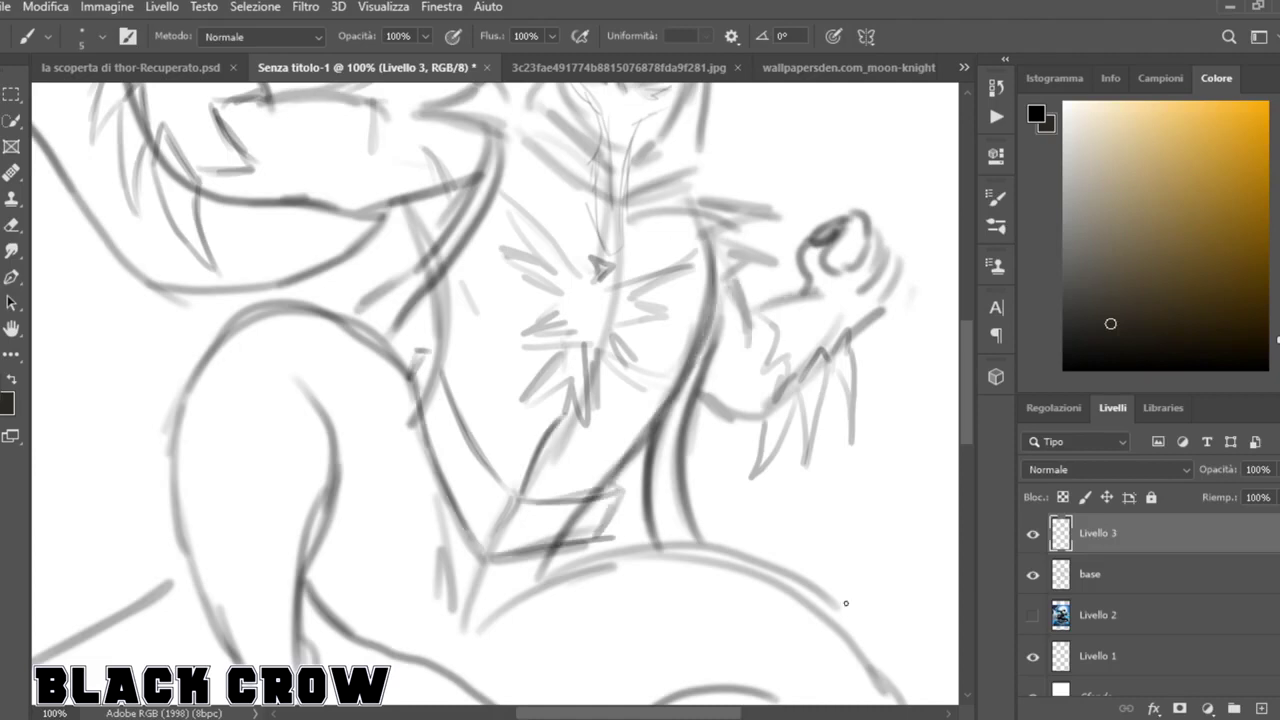
Sketch jagged boot tops on both legs and refine the contour of the raised-knee leg's foot.
{"action": "left_click_drag", "start_coordinate": [188, 512], "coordinate": [222, 450]}
{"action": "mouse_move", "coordinate": [229, 460]}
{"action": "left_mouse_down"}
{"action": "mouse_move", "coordinate": [272, 549]}
{"action": "mouse_move", "coordinate": [303, 545]}
{"action": "left_mouse_up"}
{"action": "left_click_drag", "start_coordinate": [965, 361], "coordinate": [965, 413]}
{"action": "mouse_move", "coordinate": [646, 457]}
{"action": "left_mouse_down"}
{"action": "mouse_move", "coordinate": [658, 499]}
{"action": "mouse_move", "coordinate": [734, 516]}
{"action": "left_mouse_up"}
{"action": "left_click_drag", "start_coordinate": [706, 546], "coordinate": [787, 538]}
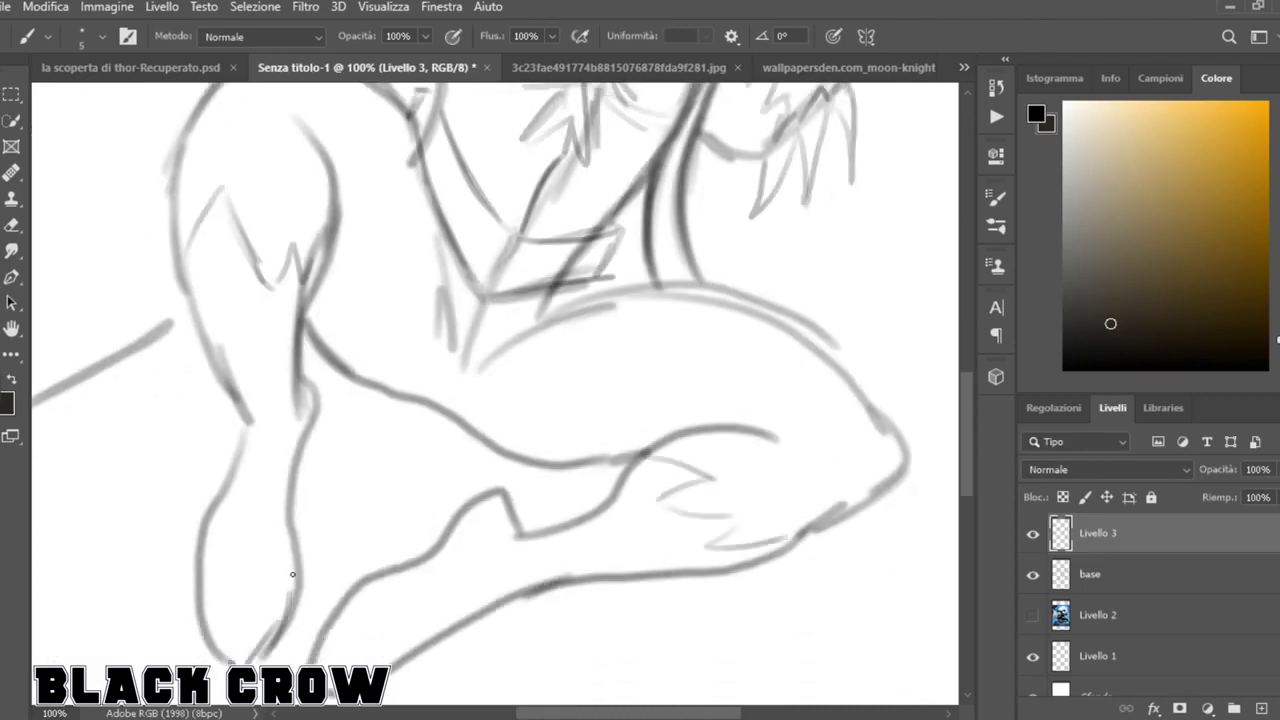
{"action": "left_click_drag", "start_coordinate": [293, 575], "coordinate": [258, 660]}
Add a new layer above Livello 3 and ink the V-shaped brow and the face opening's near edge.
{"action": "key", "text": "ctrl+shift+n"}
{"action": "key", "text": "ctrl+plus"}
{"action": "key", "text": "ctrl+plus"}
{"action": "left_click_drag", "start_coordinate": [965, 402], "coordinate": [965, 299]}
{"action": "key", "text": "ctrl+minus"}
{"action": "left_click_drag", "start_coordinate": [516, 290], "coordinate": [611, 430]}
{"action": "left_click_drag", "start_coordinate": [611, 430], "coordinate": [738, 369]}
{"action": "left_click_drag", "start_coordinate": [517, 268], "coordinate": [418, 448]}
Ink both eyes, the upper mask contours around them and the far edge of the face opening.
{"action": "left_click_drag", "start_coordinate": [522, 346], "coordinate": [566, 400]}
{"action": "left_click_drag", "start_coordinate": [701, 413], "coordinate": [641, 433]}
{"action": "left_click_drag", "start_coordinate": [565, 405], "coordinate": [646, 443]}
{"action": "mouse_move", "coordinate": [481, 345]}
{"action": "left_mouse_down"}
{"action": "mouse_move", "coordinate": [511, 411]}
{"action": "mouse_move", "coordinate": [549, 447]}
{"action": "left_mouse_up"}
{"action": "left_click_drag", "start_coordinate": [739, 355], "coordinate": [653, 550]}
{"action": "left_click_drag", "start_coordinate": [641, 470], "coordinate": [712, 451]}
{"action": "left_click_drag", "start_coordinate": [571, 422], "coordinate": [558, 533]}
Ink the long, drooping beak of the mask down to its rounded tip.
{"action": "scroll", "coordinate": [969, 410], "scroll_direction": "down", "scroll_amount": 5}
{"action": "left_click_drag", "start_coordinate": [640, 205], "coordinate": [590, 300]}
{"action": "left_click_drag", "start_coordinate": [556, 195], "coordinate": [575, 440]}
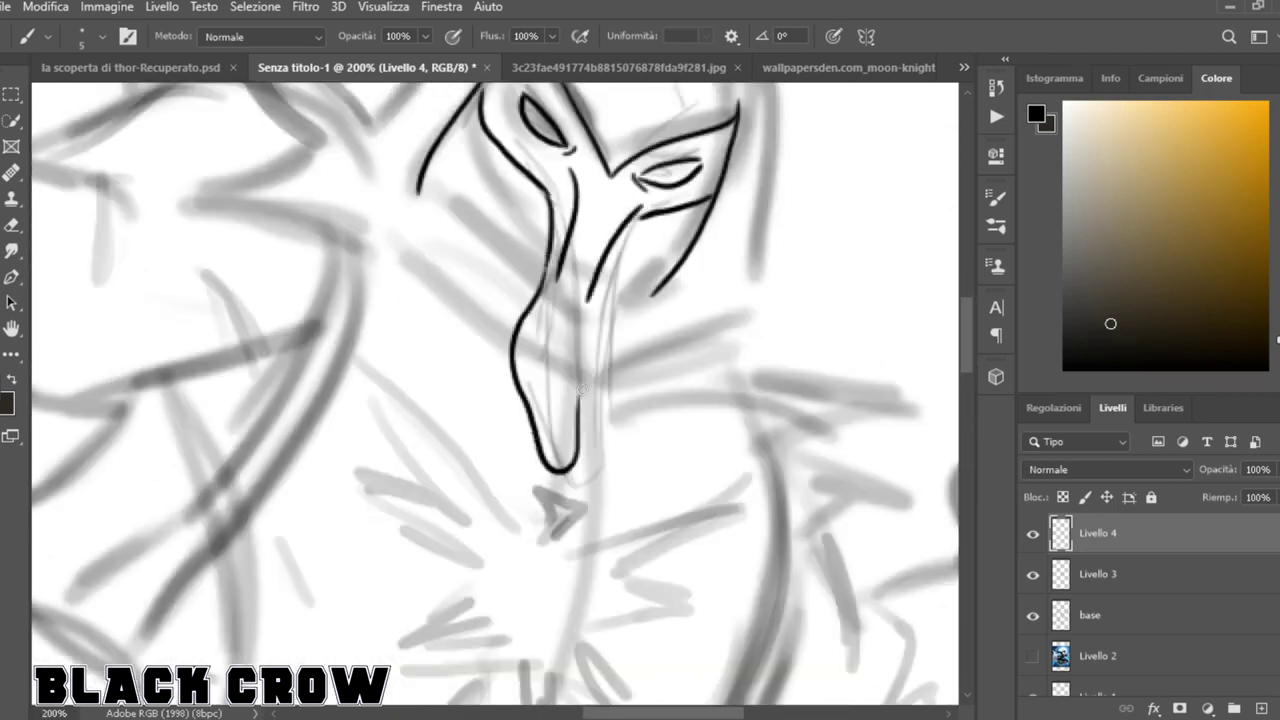
{"action": "left_click_drag", "start_coordinate": [600, 260], "coordinate": [575, 440]}
{"action": "left_click_drag", "start_coordinate": [555, 285], "coordinate": [540, 380]}
Ink the collar and the pointed shoulder feathers beside the hood, along with the hood's outer contour.
{"action": "left_click_drag", "start_coordinate": [443, 222], "coordinate": [543, 286]}
{"action": "left_click_drag", "start_coordinate": [189, 205], "coordinate": [387, 278]}
{"action": "left_click_drag", "start_coordinate": [189, 205], "coordinate": [332, 147]}
{"action": "key", "text": "ctrl+minus"}
{"action": "left_click_drag", "start_coordinate": [363, 196], "coordinate": [410, 270]}
{"action": "mouse_move", "coordinate": [363, 196]}
{"action": "left_mouse_down"}
{"action": "mouse_move", "coordinate": [432, 257]}
{"action": "mouse_move", "coordinate": [540, 130]}
{"action": "mouse_move", "coordinate": [614, 354]}
{"action": "left_mouse_up"}
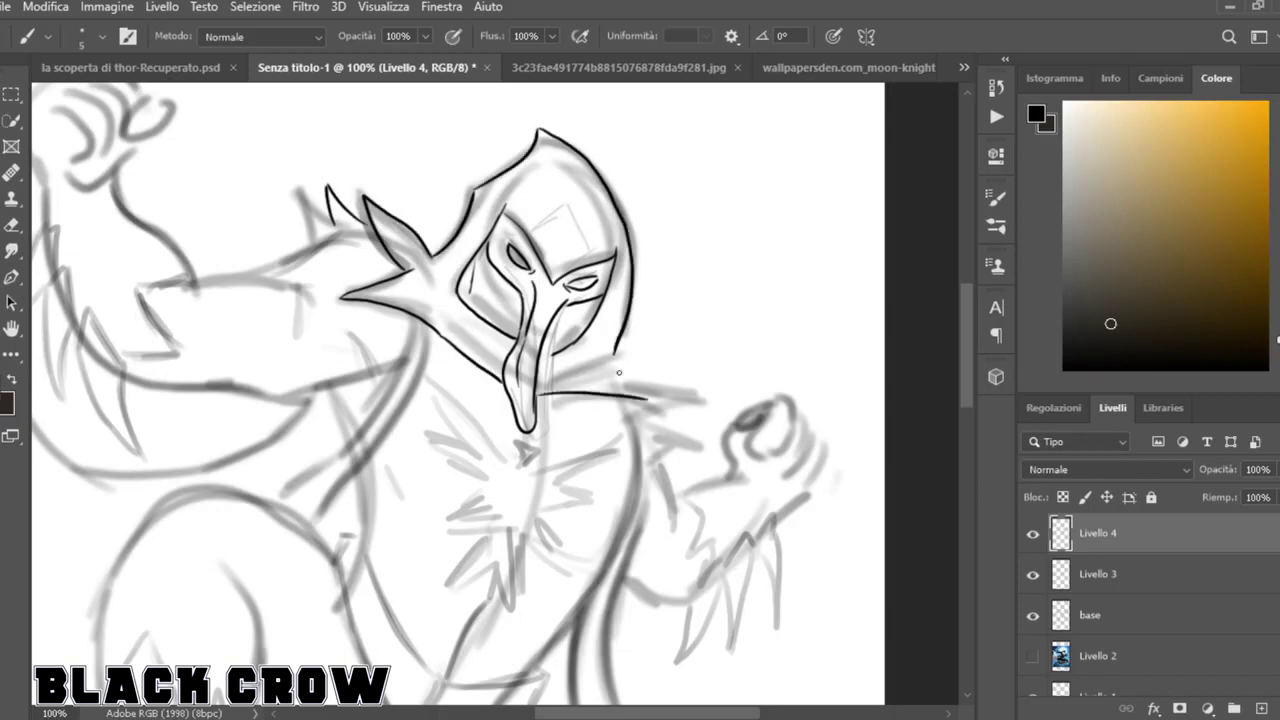
Ink the raised arm's shoulder and upper contours and the long curved cape edge behind it.
{"action": "left_click_drag", "start_coordinate": [255, 270], "coordinate": [370, 228]}
{"action": "left_click_drag", "start_coordinate": [115, 176], "coordinate": [300, 274]}
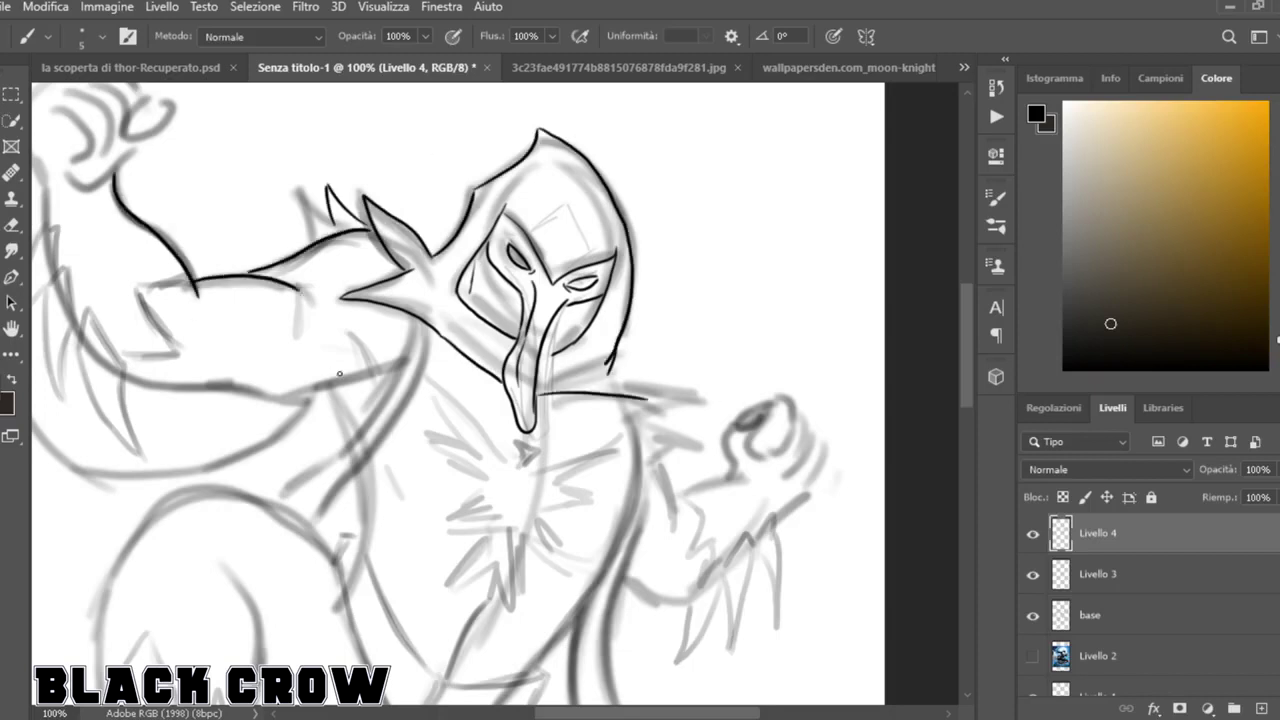
{"action": "key", "text": "ctrl+minus"}
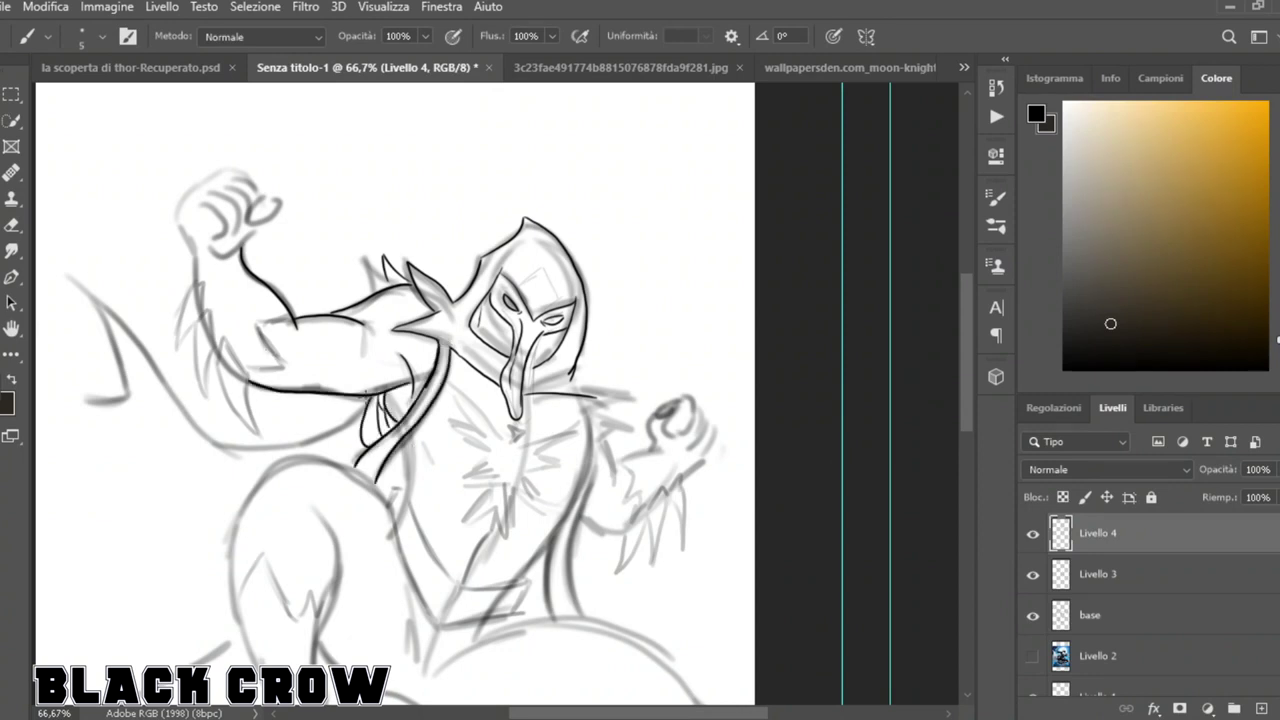
{"action": "left_click_drag", "start_coordinate": [66, 284], "coordinate": [224, 446]}
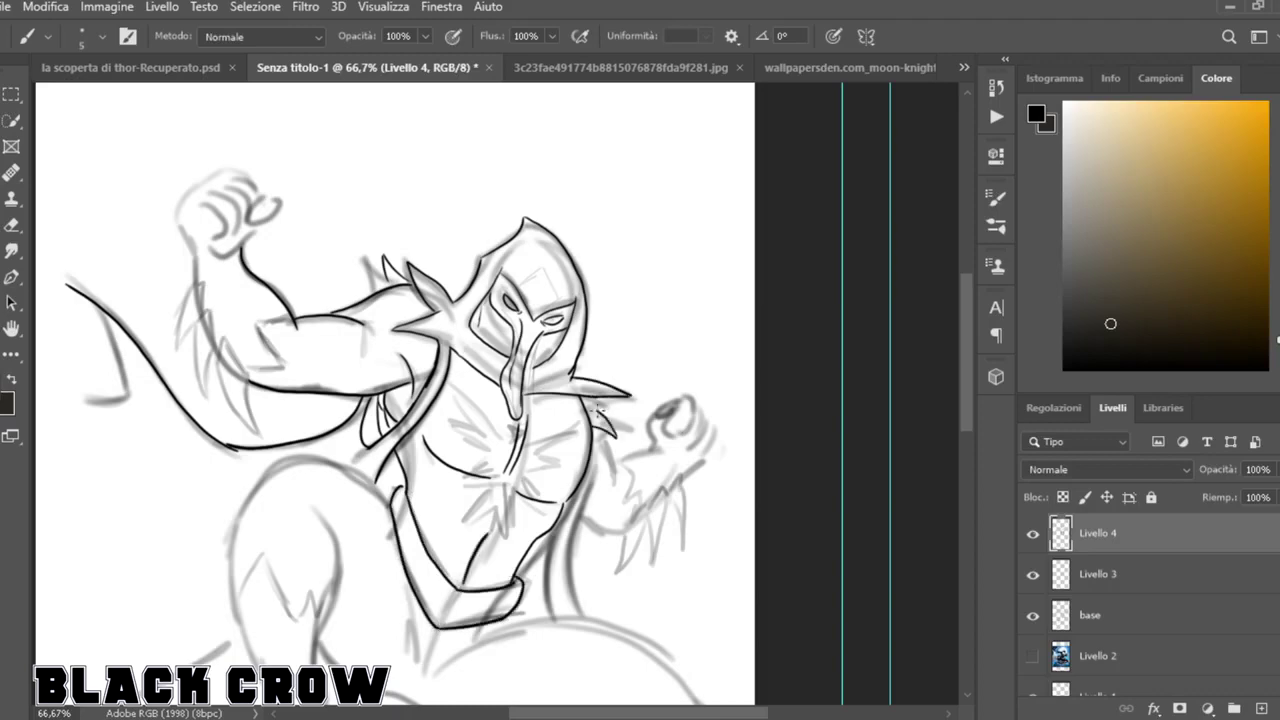
Ink the clenched fist of the lowered arm and the cape edge hanging beside the torso.
{"action": "key", "text": "ctrl+plus"}
{"action": "scroll", "coordinate": [590, 396], "scroll_direction": "down", "scroll_amount": 3}
{"action": "key", "text": "ctrl+plus"}
{"action": "left_click_drag", "start_coordinate": [808, 226], "coordinate": [853, 389]}
{"action": "key", "text": "ctrl+minus"}
{"action": "mouse_move", "coordinate": [639, 337]}
{"action": "left_mouse_down"}
{"action": "mouse_move", "coordinate": [627, 590]}
{"action": "mouse_move", "coordinate": [587, 448]}
{"action": "left_mouse_up"}
Compare the lines with the reference layer Livello 2, and ink the lowered arm's wrist and spiked glove.
{"action": "left_click", "coordinate": [1036, 660]}
{"action": "left_click", "coordinate": [1036, 660]}
{"action": "left_click_drag", "start_coordinate": [729, 313], "coordinate": [746, 313]}
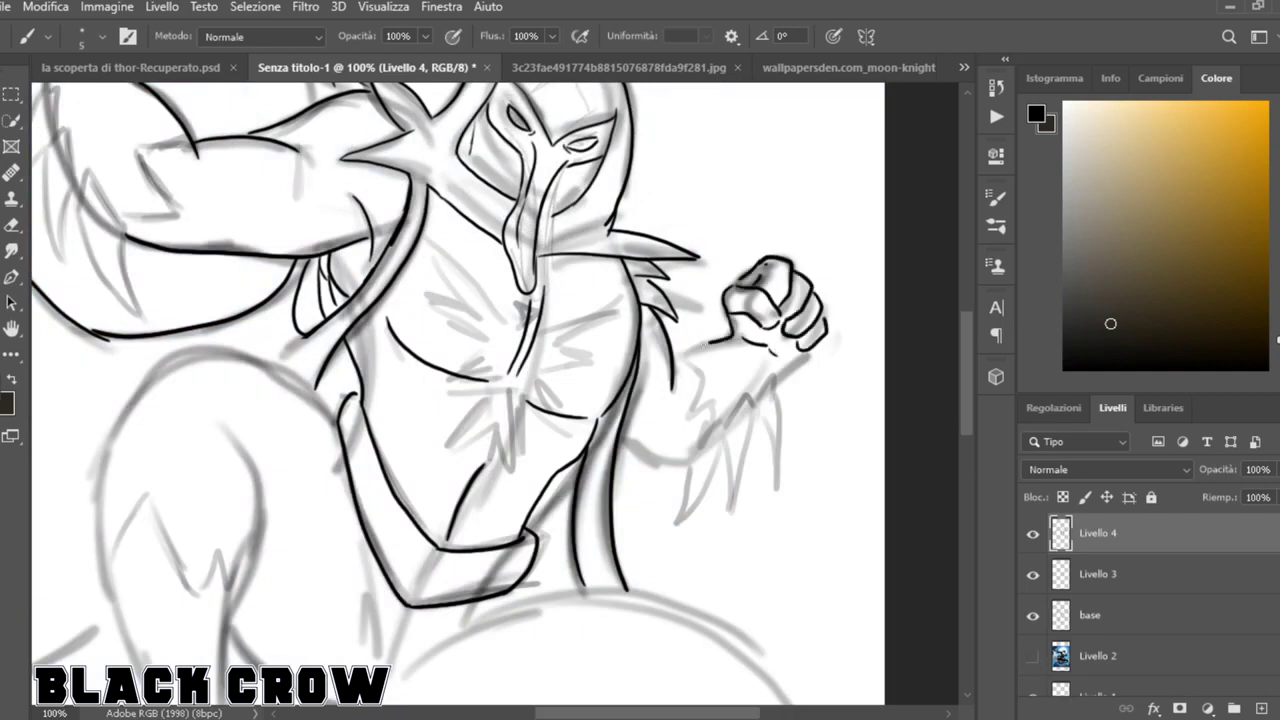
{"action": "mouse_move", "coordinate": [706, 485]}
{"action": "left_mouse_down"}
{"action": "mouse_move", "coordinate": [748, 400]}
{"action": "mouse_move", "coordinate": [781, 371]}
{"action": "left_mouse_up"}
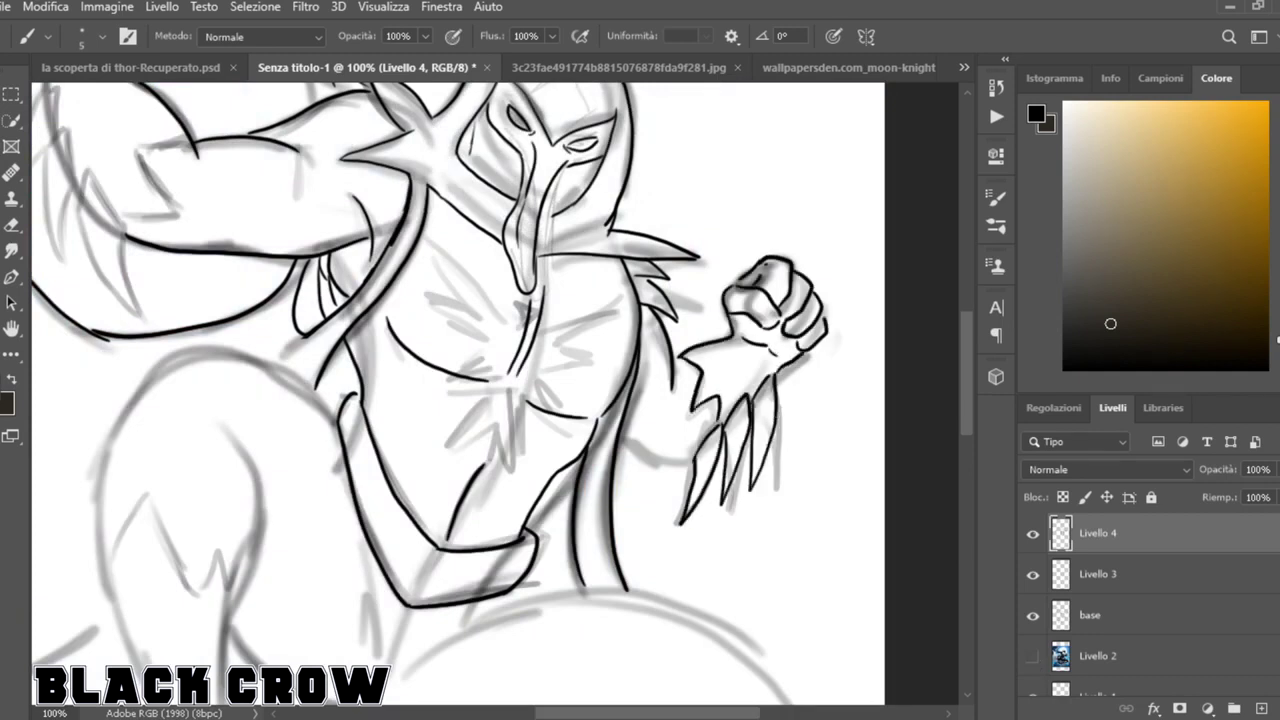
Ink the groin lines and the contours of the folded leg.
{"action": "scroll", "coordinate": [698, 463], "scroll_direction": "down", "scroll_amount": 3}
{"action": "left_click_drag", "start_coordinate": [360, 350], "coordinate": [368, 442]}
{"action": "left_click_drag", "start_coordinate": [417, 478], "coordinate": [496, 425]}
{"action": "mouse_move", "coordinate": [228, 434]}
{"action": "left_mouse_down"}
{"action": "mouse_move", "coordinate": [354, 515]}
{"action": "mouse_move", "coordinate": [553, 574]}
{"action": "mouse_move", "coordinate": [358, 597]}
{"action": "left_mouse_up"}
{"action": "key", "text": "ctrl+minus"}
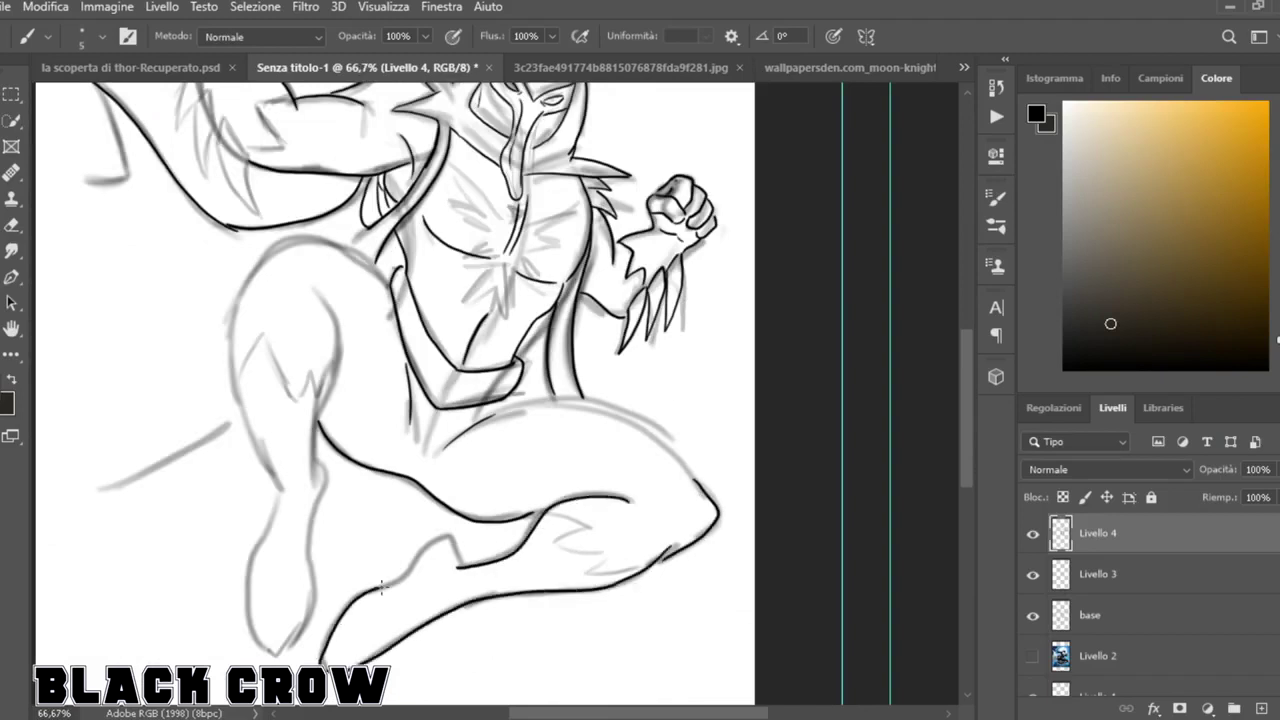
Ink the raised-knee leg with its jagged boot top and pointed foot, and complete the folded thigh's upper contour.
{"action": "left_click_drag", "start_coordinate": [316, 288], "coordinate": [320, 480]}
{"action": "left_click_drag", "start_coordinate": [319, 245], "coordinate": [275, 496]}
{"action": "left_click_drag", "start_coordinate": [239, 386], "coordinate": [264, 337]}
{"action": "left_click_drag", "start_coordinate": [264, 337], "coordinate": [333, 376]}
{"action": "left_click_drag", "start_coordinate": [318, 463], "coordinate": [279, 657]}
{"action": "left_click_drag", "start_coordinate": [276, 493], "coordinate": [277, 657]}
{"action": "key", "text": "ctrl+minus"}
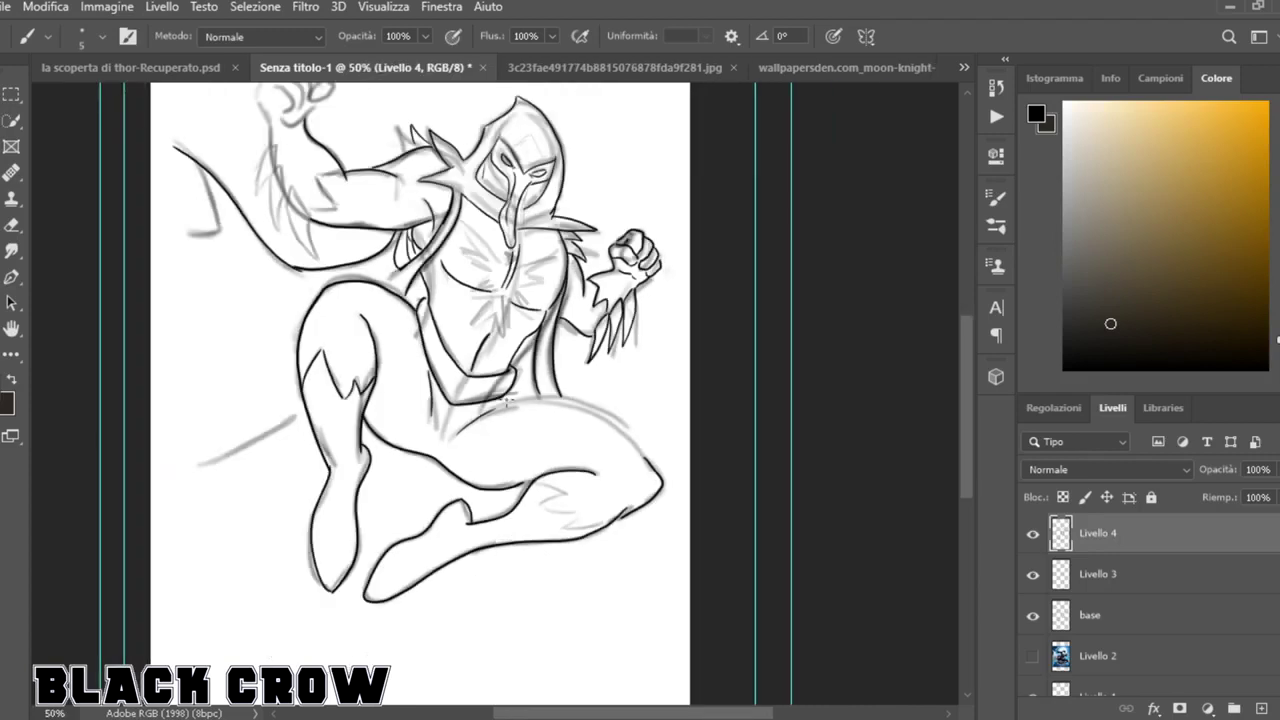
{"action": "key", "text": "ctrl+plus"}
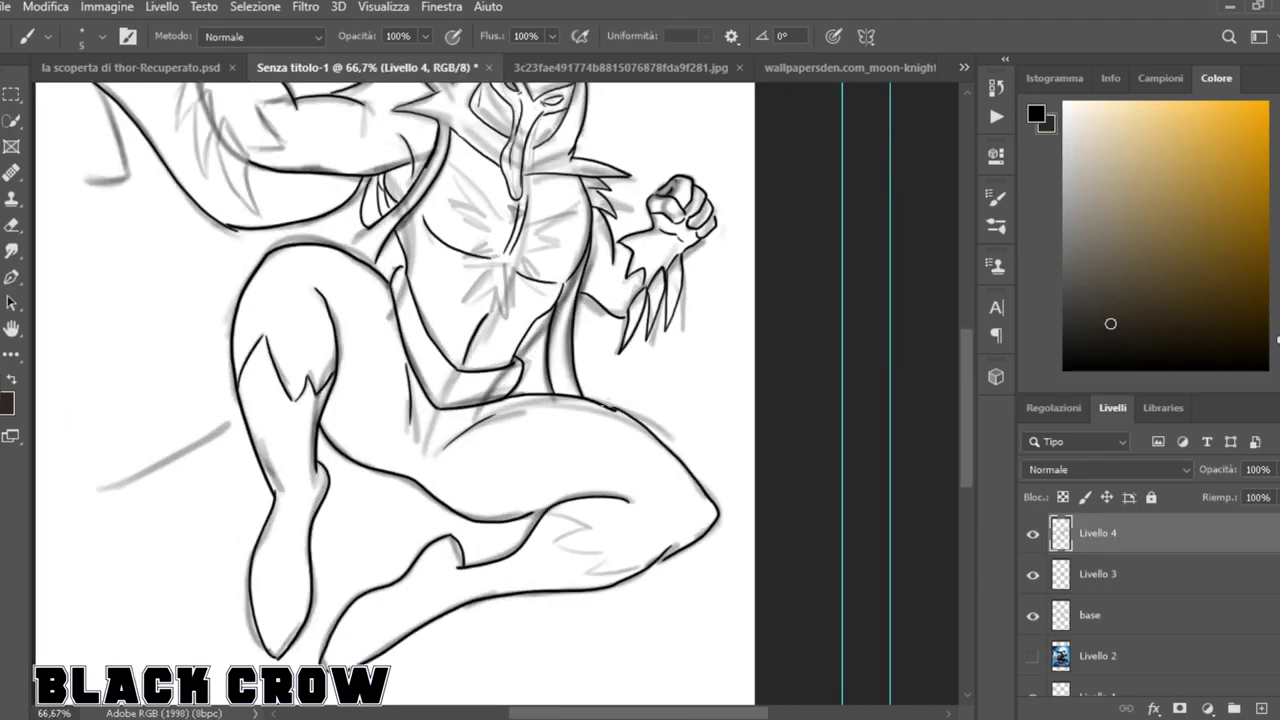
{"action": "left_click_drag", "start_coordinate": [608, 405], "coordinate": [628, 415]}
Ink the remaining cape edges: the lower sweep, the pointed upper corner and the curve rising behind the folded thigh.
{"action": "key", "text": "ctrl+minus"}
{"action": "left_click_drag", "start_coordinate": [303, 409], "coordinate": [174, 546]}
{"action": "left_click_drag", "start_coordinate": [175, 148], "coordinate": [218, 232]}
{"action": "left_click_drag", "start_coordinate": [218, 232], "coordinate": [168, 250]}
{"action": "left_click_drag", "start_coordinate": [602, 405], "coordinate": [725, 264]}
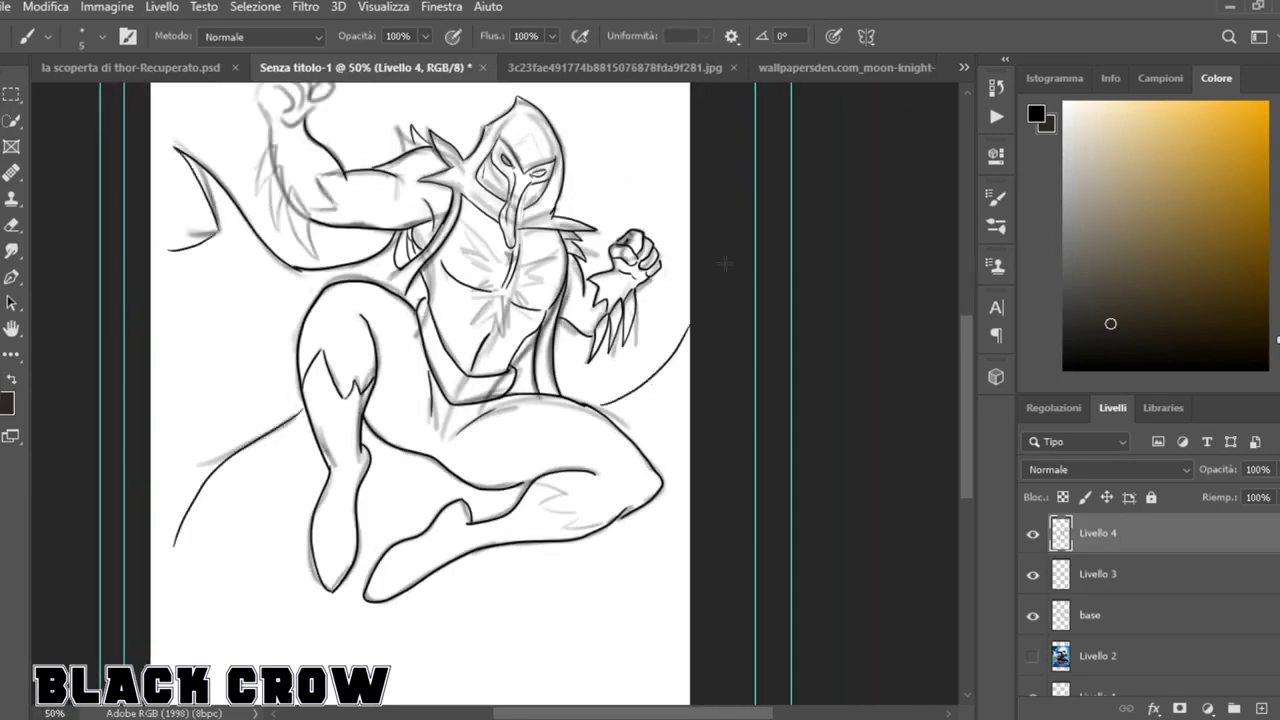
Ink the cape's jagged lower hem points beneath the legs and the long fold lines behind the raised knee.
{"action": "left_click_drag", "start_coordinate": [591, 648], "coordinate": [604, 552]}
{"action": "left_click_drag", "start_coordinate": [605, 551], "coordinate": [676, 579]}
{"action": "left_click_drag", "start_coordinate": [678, 573], "coordinate": [646, 506]}
{"action": "left_click_drag", "start_coordinate": [201, 514], "coordinate": [243, 650]}
{"action": "left_click_drag", "start_coordinate": [419, 590], "coordinate": [489, 665]}
{"action": "left_click_drag", "start_coordinate": [489, 665], "coordinate": [494, 542]}
{"action": "left_click_drag", "start_coordinate": [290, 297], "coordinate": [199, 333]}
{"action": "left_click_drag", "start_coordinate": [268, 330], "coordinate": [167, 493]}
Ink the first two spikes along the raised forearm's glove.
{"action": "key", "text": "ctrl+plus"}
{"action": "left_click_drag", "start_coordinate": [966, 400], "coordinate": [967, 320]}
{"action": "key", "text": "ctrl+plus"}
{"action": "key", "text": "ctrl+plus"}
{"action": "left_click_drag", "start_coordinate": [567, 328], "coordinate": [677, 366]}
{"action": "left_click_drag", "start_coordinate": [655, 713], "coordinate": [545, 713]}
{"action": "mouse_move", "coordinate": [244, 309]}
{"action": "left_mouse_down"}
{"action": "mouse_move", "coordinate": [177, 437]}
{"action": "mouse_move", "coordinate": [226, 318]}
{"action": "left_mouse_up"}
{"action": "left_click_drag", "start_coordinate": [230, 430], "coordinate": [292, 495]}
{"action": "left_click_drag", "start_coordinate": [965, 327], "coordinate": [966, 357]}
{"action": "left_click_drag", "start_coordinate": [230, 214], "coordinate": [252, 432]}
{"action": "left_click_drag", "start_coordinate": [252, 432], "coordinate": [289, 270]}
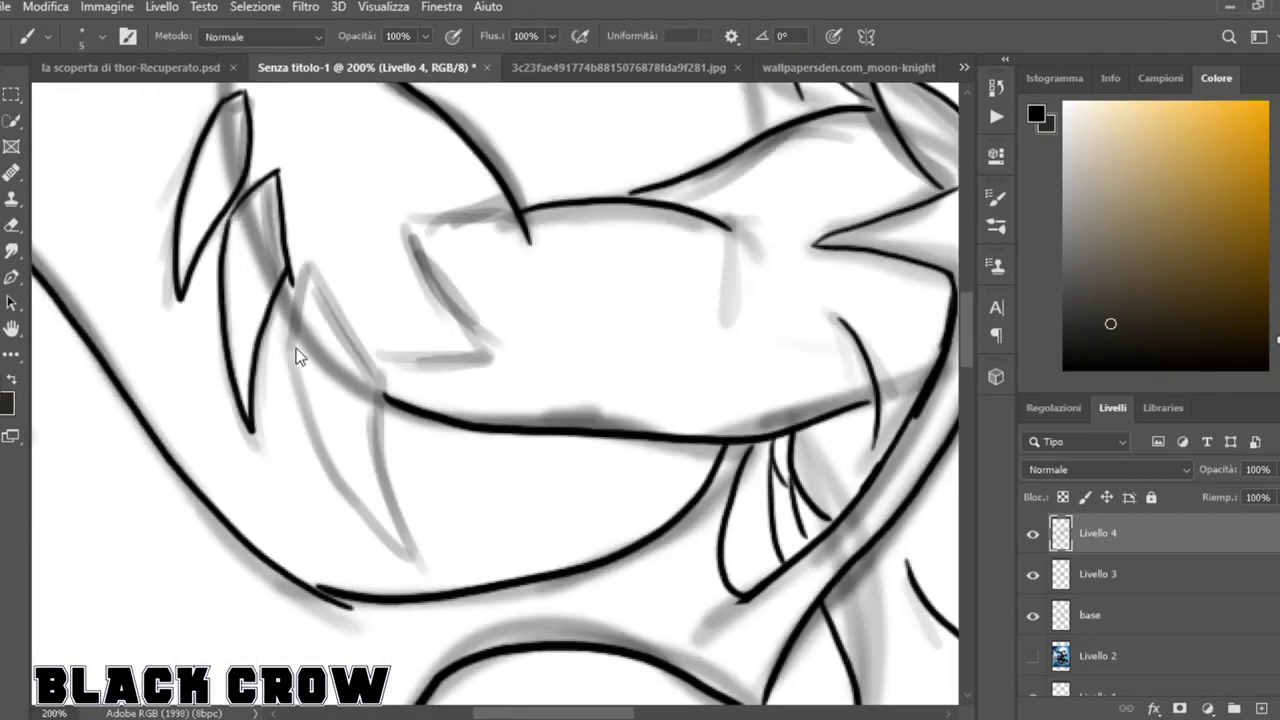
Ink the raised forearm's large third spike and the glove's jagged cuff near the elbow.
{"action": "left_click_drag", "start_coordinate": [306, 264], "coordinate": [409, 552]}
{"action": "left_click_drag", "start_coordinate": [409, 552], "coordinate": [291, 345]}
{"action": "left_click_drag", "start_coordinate": [375, 357], "coordinate": [488, 356]}
{"action": "left_click_drag", "start_coordinate": [488, 356], "coordinate": [416, 218]}
{"action": "left_click_drag", "start_coordinate": [416, 218], "coordinate": [521, 225]}
Ink the raised fist with its thumb, curled fingers and knuckles, and the outer wrist contour.
{"action": "left_click_drag", "start_coordinate": [966, 331], "coordinate": [966, 285]}
{"action": "mouse_move", "coordinate": [421, 305]}
{"action": "left_mouse_down"}
{"action": "mouse_move", "coordinate": [417, 242]}
{"action": "mouse_move", "coordinate": [422, 302]}
{"action": "left_mouse_up"}
{"action": "left_click_drag", "start_coordinate": [275, 320], "coordinate": [237, 252]}
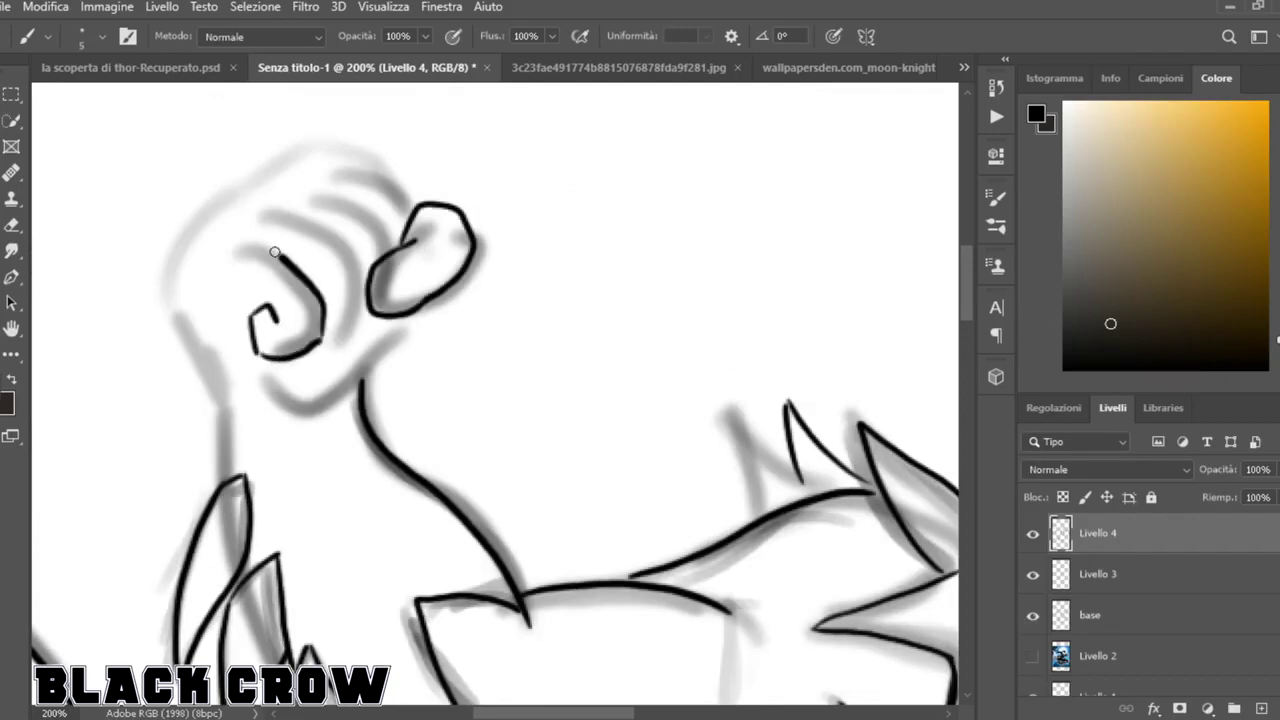
{"action": "left_click_drag", "start_coordinate": [172, 305], "coordinate": [225, 244]}
{"action": "left_click_drag", "start_coordinate": [222, 313], "coordinate": [243, 333]}
{"action": "left_click_drag", "start_coordinate": [323, 341], "coordinate": [367, 297]}
{"action": "mouse_move", "coordinate": [208, 243]}
{"action": "left_mouse_down"}
{"action": "mouse_move", "coordinate": [320, 221]}
{"action": "mouse_move", "coordinate": [367, 294]}
{"action": "left_mouse_up"}
{"action": "left_click_drag", "start_coordinate": [255, 197], "coordinate": [392, 243]}
{"action": "left_click_drag", "start_coordinate": [307, 171], "coordinate": [409, 202]}
{"action": "left_click_drag", "start_coordinate": [278, 380], "coordinate": [426, 309]}
{"action": "left_click_drag", "start_coordinate": [172, 306], "coordinate": [225, 489]}
Ink the central top of the chest emblem and the long upper feather on the raised-arm side.
{"action": "key", "text": "ctrl+minus"}
{"action": "key", "text": "ctrl+minus"}
{"action": "left_click_drag", "start_coordinate": [966, 380], "coordinate": [966, 414]}
{"action": "key", "text": "ctrl+plus"}
{"action": "left_click_drag", "start_coordinate": [622, 716], "coordinate": [705, 716]}
{"action": "key", "text": "ctrl+plus"}
{"action": "left_click_drag", "start_coordinate": [965, 324], "coordinate": [965, 336]}
{"action": "mouse_move", "coordinate": [535, 322]}
{"action": "left_mouse_down"}
{"action": "mouse_move", "coordinate": [537, 368]}
{"action": "mouse_move", "coordinate": [570, 374]}
{"action": "left_mouse_up"}
{"action": "left_click_drag", "start_coordinate": [537, 368], "coordinate": [387, 210]}
{"action": "left_click_drag", "start_coordinate": [387, 210], "coordinate": [462, 349]}
Ink the zigzag wing feathers of the chest emblem on the lowered-arm side and the connecting feather on the opposite wing.
{"action": "left_click_drag", "start_coordinate": [571, 378], "coordinate": [743, 346]}
{"action": "left_click_drag", "start_coordinate": [590, 411], "coordinate": [743, 346]}
{"action": "left_click_drag", "start_coordinate": [590, 411], "coordinate": [707, 438]}
{"action": "left_click_drag", "start_coordinate": [588, 443], "coordinate": [706, 437]}
{"action": "left_click_drag", "start_coordinate": [589, 444], "coordinate": [647, 463]}
{"action": "left_click_drag", "start_coordinate": [585, 464], "coordinate": [646, 463]}
{"action": "left_click_drag", "start_coordinate": [460, 346], "coordinate": [362, 312]}
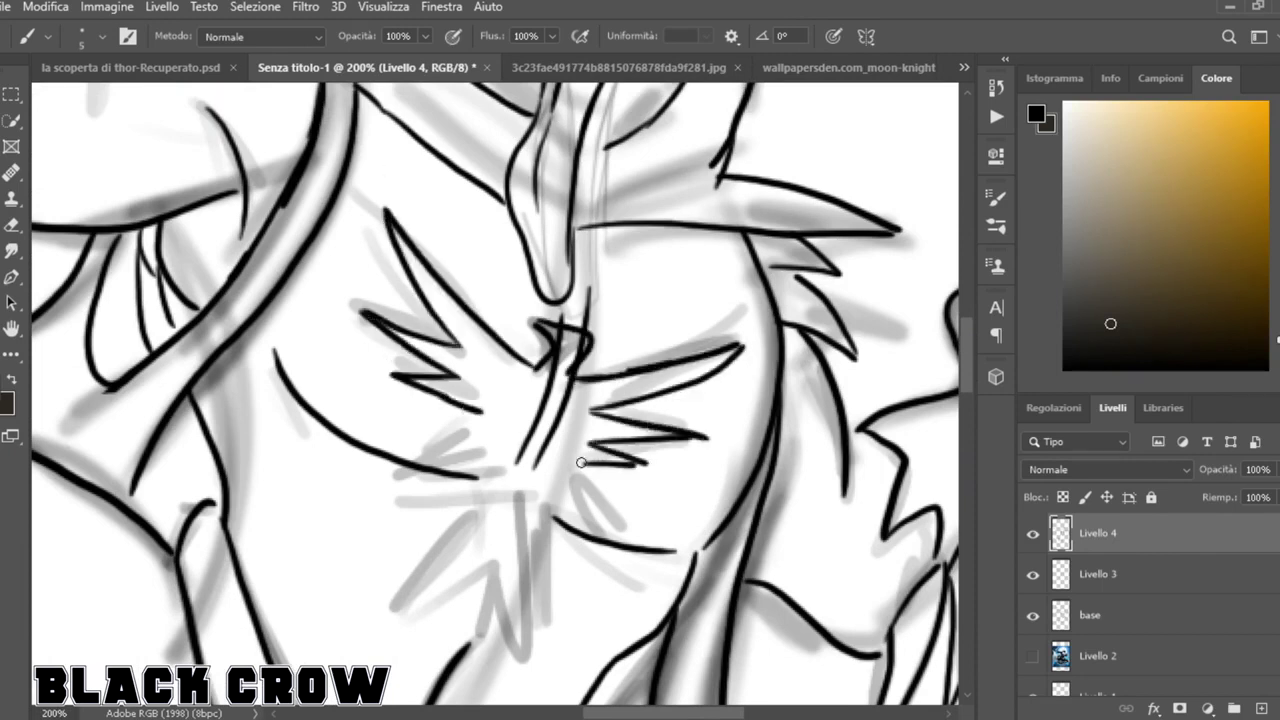
Ink the chest emblem's lower feathers and pointed tail on both sides.
{"action": "left_click_drag", "start_coordinate": [474, 419], "coordinate": [410, 448]}
{"action": "left_click_drag", "start_coordinate": [568, 462], "coordinate": [596, 511]}
{"action": "left_click_drag", "start_coordinate": [410, 449], "coordinate": [495, 456]}
{"action": "left_click_drag", "start_coordinate": [545, 475], "coordinate": [602, 530]}
{"action": "left_click_drag", "start_coordinate": [495, 457], "coordinate": [404, 543]}
{"action": "left_click_drag", "start_coordinate": [546, 478], "coordinate": [565, 617]}
{"action": "left_click_drag", "start_coordinate": [404, 543], "coordinate": [474, 515]}
{"action": "left_click_drag", "start_coordinate": [536, 537], "coordinate": [565, 617]}
{"action": "left_click_drag", "start_coordinate": [473, 517], "coordinate": [417, 586]}
{"action": "left_click_drag", "start_coordinate": [536, 541], "coordinate": [516, 622]}
{"action": "left_click_drag", "start_coordinate": [473, 555], "coordinate": [443, 650]}
Hide the sketch layers Livello 3 and base, and rename the line art layer as black krow.
{"action": "key", "text": "ctrl+minus"}
{"action": "key", "text": "ctrl+minus"}
{"action": "key", "text": "ctrl+minus"}
{"action": "left_click", "coordinate": [1033, 574]}
{"action": "left_click", "coordinate": [1033, 615]}
{"action": "key", "text": "ctrl+minus"}
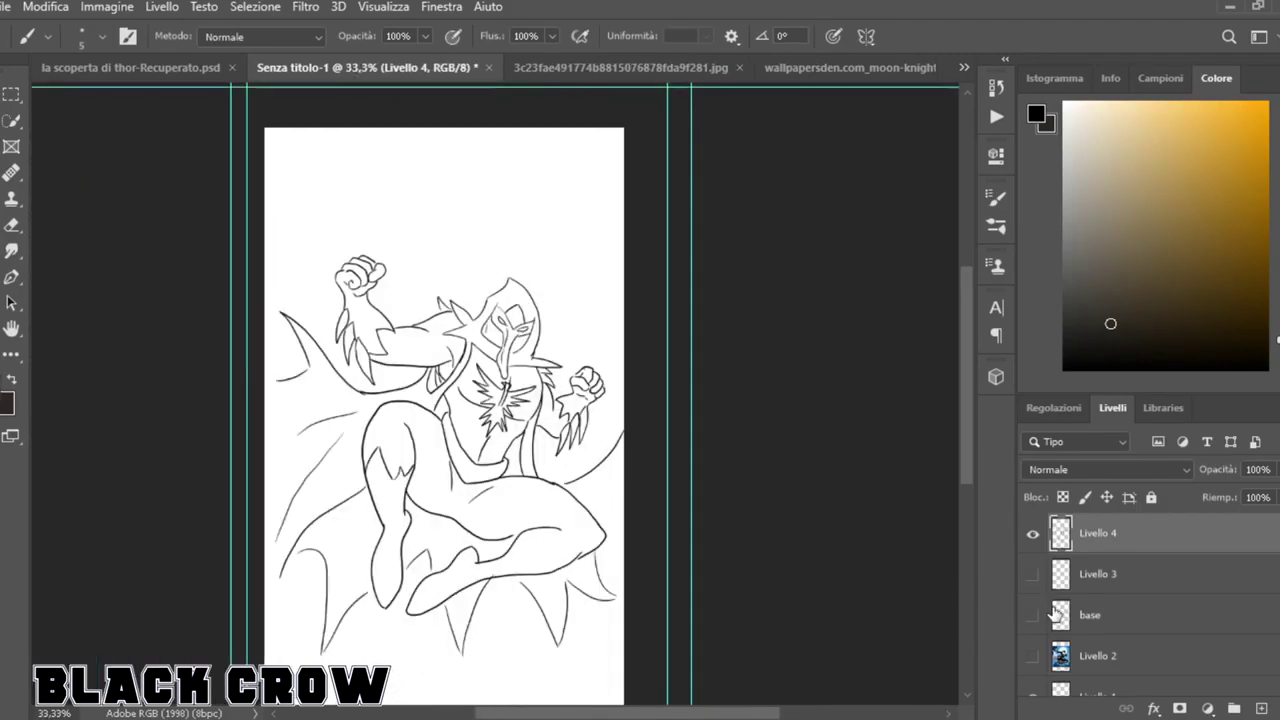
{"action": "double_click", "coordinate": [1127, 532]}
{"action": "type", "text": "black krow"}
{"action": "key", "text": "Return"}
Add a new layer directly below black krow and rename it as nero.
{"action": "left_click", "coordinate": [1261, 708]}
{"action": "left_click_drag", "start_coordinate": [1200, 548], "coordinate": [1200, 594]}
{"action": "key", "text": "ctrl+plus"}
{"action": "key", "text": "ctrl+plus"}
{"action": "double_click", "coordinate": [1118, 573]}
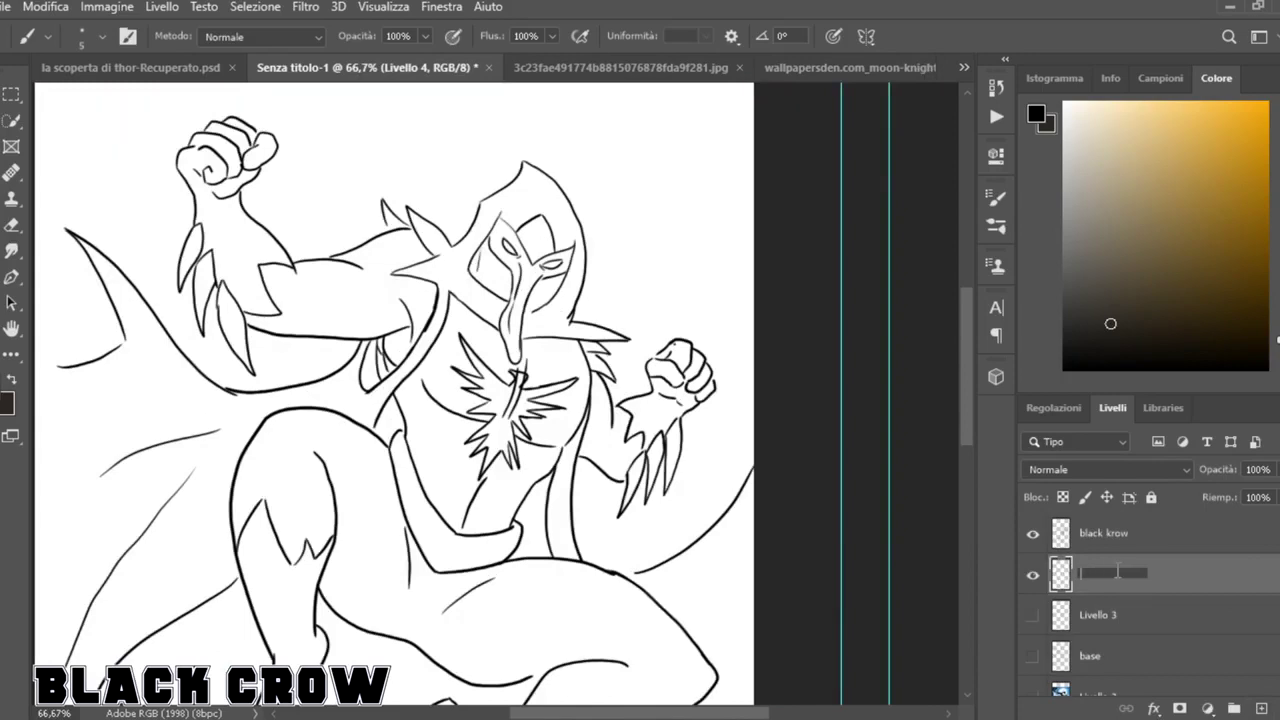
With pure black and a 16 px brush, block in the hood's raised-arm side and its border above the mask.
{"action": "left_click_drag", "start_coordinate": [1100, 338], "coordinate": [1063, 371]}
{"action": "left_click", "coordinate": [102, 37]}
{"action": "left_click_drag", "start_coordinate": [81, 104], "coordinate": [85, 104]}
{"action": "left_click_drag", "start_coordinate": [505, 202], "coordinate": [467, 266]}
{"action": "key", "text": "ctrl+plus"}
{"action": "key", "text": "ctrl+plus"}
{"action": "left_click_drag", "start_coordinate": [965, 347], "coordinate": [965, 291]}
{"action": "mouse_move", "coordinate": [512, 324]}
{"action": "left_mouse_down"}
{"action": "mouse_move", "coordinate": [560, 370]}
{"action": "mouse_move", "coordinate": [638, 315]}
{"action": "left_mouse_up"}
{"action": "mouse_move", "coordinate": [371, 419]}
{"action": "left_mouse_down"}
{"action": "mouse_move", "coordinate": [459, 297]}
{"action": "mouse_move", "coordinate": [583, 170]}
{"action": "left_mouse_up"}
{"action": "left_click_drag", "start_coordinate": [474, 300], "coordinate": [376, 508]}
{"action": "mouse_move", "coordinate": [638, 316]}
{"action": "left_mouse_down"}
{"action": "mouse_move", "coordinate": [705, 425]}
{"action": "mouse_move", "coordinate": [730, 382]}
{"action": "left_mouse_up"}
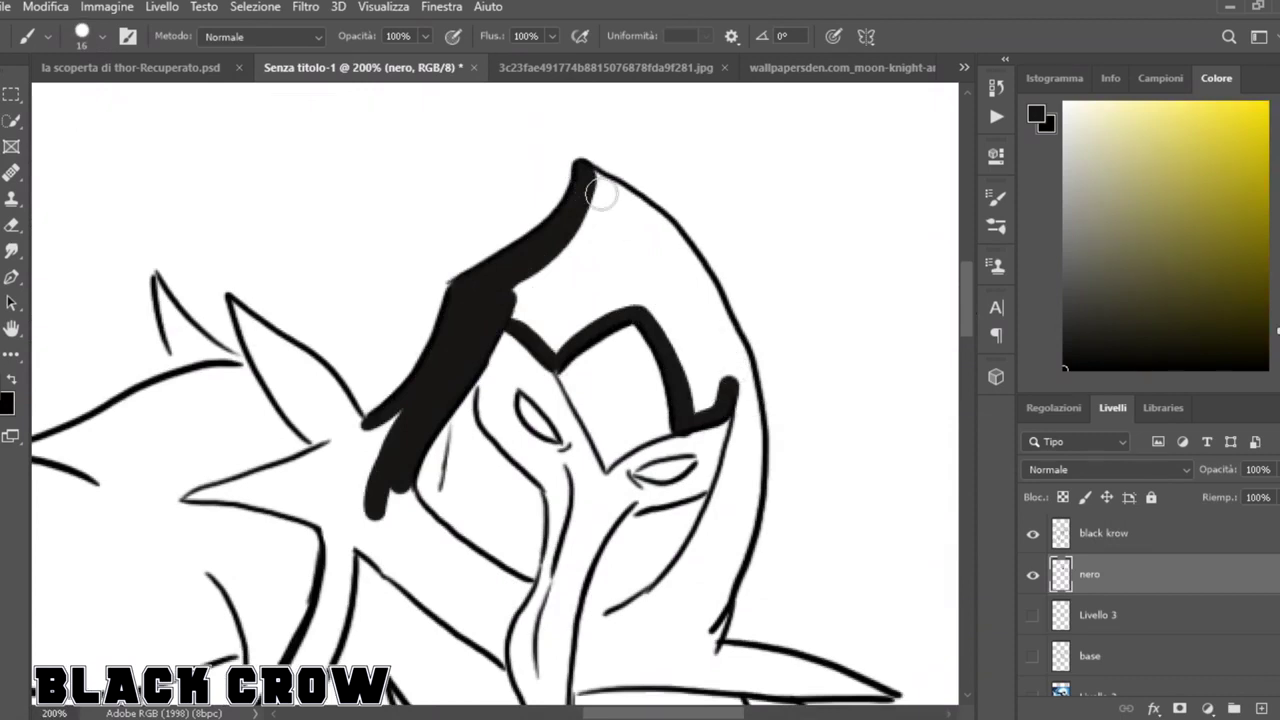
Fill the rest of the hood black around the mask, down the lowered-arm side.
{"action": "left_click", "coordinate": [740, 410]}
{"action": "mouse_move", "coordinate": [740, 395]}
{"action": "left_mouse_down"}
{"action": "mouse_move", "coordinate": [733, 372]}
{"action": "mouse_move", "coordinate": [716, 402]}
{"action": "left_mouse_up"}
{"action": "left_click_drag", "start_coordinate": [582, 174], "coordinate": [684, 342]}
{"action": "mouse_move", "coordinate": [584, 174]}
{"action": "left_mouse_down"}
{"action": "mouse_move", "coordinate": [691, 271]}
{"action": "mouse_move", "coordinate": [744, 388]}
{"action": "left_mouse_up"}
{"action": "mouse_move", "coordinate": [630, 226]}
{"action": "left_mouse_down"}
{"action": "mouse_move", "coordinate": [560, 346]}
{"action": "mouse_move", "coordinate": [614, 257]}
{"action": "mouse_move", "coordinate": [729, 363]}
{"action": "mouse_move", "coordinate": [612, 620]}
{"action": "mouse_move", "coordinate": [737, 350]}
{"action": "mouse_move", "coordinate": [586, 471]}
{"action": "mouse_move", "coordinate": [734, 357]}
{"action": "mouse_move", "coordinate": [884, 508]}
{"action": "mouse_move", "coordinate": [710, 476]}
{"action": "left_mouse_up"}
Fill the shoulder spikes and the hood's collar black beneath the mask.
{"action": "scroll", "coordinate": [737, 350], "scroll_direction": "down", "scroll_amount": 3}
{"action": "mouse_move", "coordinate": [330, 260]}
{"action": "left_mouse_down"}
{"action": "mouse_move", "coordinate": [245, 125]}
{"action": "mouse_move", "coordinate": [320, 250]}
{"action": "left_mouse_up"}
{"action": "left_click_drag", "start_coordinate": [160, 95], "coordinate": [190, 180]}
{"action": "mouse_move", "coordinate": [185, 310]}
{"action": "left_mouse_down"}
{"action": "mouse_move", "coordinate": [371, 243]}
{"action": "mouse_move", "coordinate": [366, 349]}
{"action": "mouse_move", "coordinate": [520, 400]}
{"action": "mouse_move", "coordinate": [401, 378]}
{"action": "mouse_move", "coordinate": [485, 425]}
{"action": "left_mouse_up"}
{"action": "left_click_drag", "start_coordinate": [590, 434], "coordinate": [595, 447]}
On layer black krow, add shading lines to the mask's cheeks and beside the beak with an 8 px brush.
{"action": "left_click", "coordinate": [1108, 536]}
{"action": "key", "text": "x"}
{"action": "left_click", "coordinate": [102, 36]}
{"action": "left_click_drag", "start_coordinate": [89, 102], "coordinate": [82, 102]}
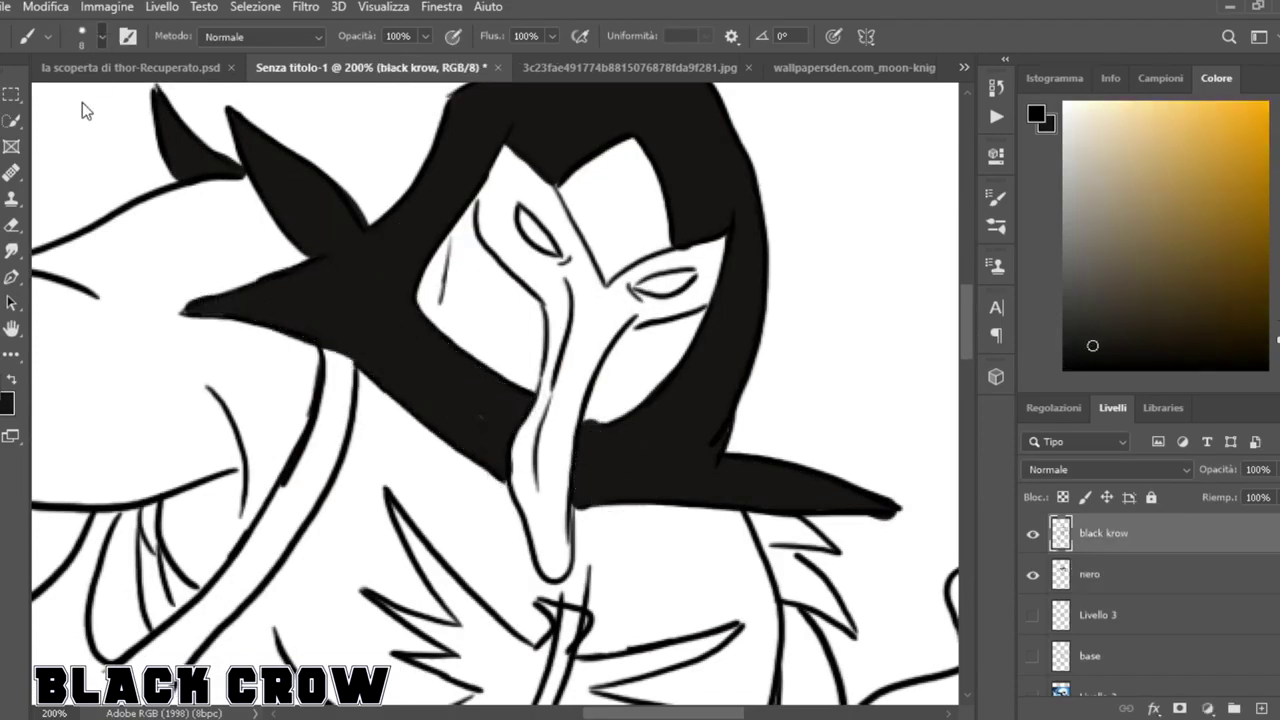
{"action": "left_click_drag", "start_coordinate": [652, 362], "coordinate": [600, 410]}
{"action": "left_click_drag", "start_coordinate": [690, 322], "coordinate": [605, 405]}
{"action": "mouse_move", "coordinate": [458, 228]}
{"action": "left_mouse_down"}
{"action": "mouse_move", "coordinate": [448, 282]}
{"action": "mouse_move", "coordinate": [478, 318]}
{"action": "left_mouse_up"}
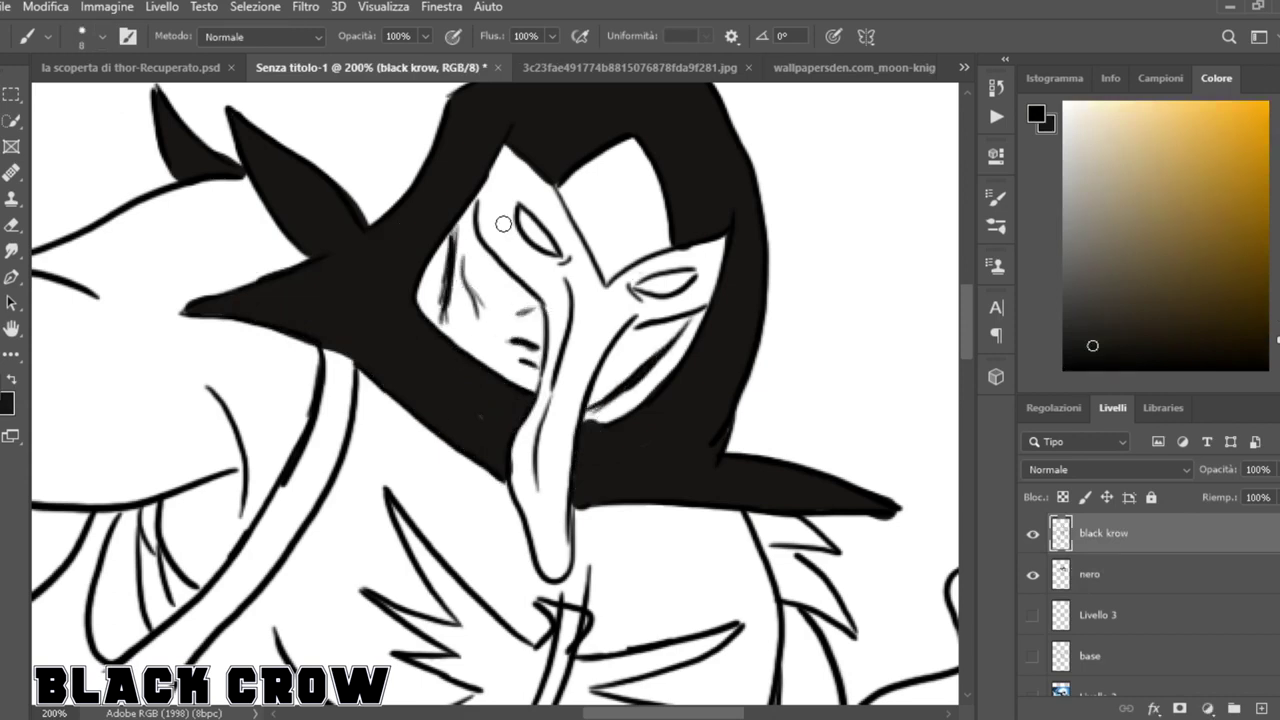
On layer nero, fill the cape strap over the shoulder and the cape part under the raised arm with a 19 px brush.
{"action": "key", "text": "alt+bracketleft"}
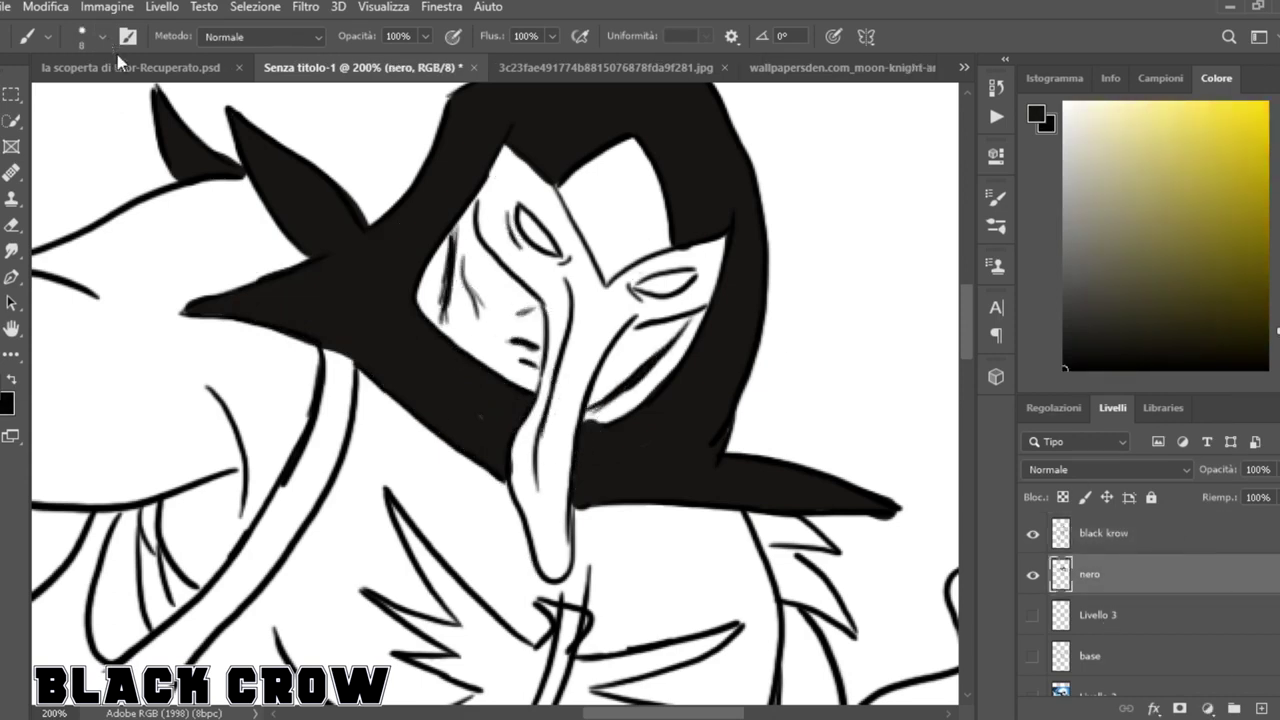
{"action": "mouse_move", "coordinate": [329, 331]}
{"action": "left_mouse_down"}
{"action": "mouse_move", "coordinate": [335, 440]}
{"action": "mouse_move", "coordinate": [290, 520]}
{"action": "mouse_move", "coordinate": [150, 650]}
{"action": "mouse_move", "coordinate": [264, 566]}
{"action": "left_mouse_up"}
{"action": "scroll", "coordinate": [264, 566], "scroll_direction": "down", "scroll_amount": 5}
{"action": "left_click_drag", "start_coordinate": [745, 268], "coordinate": [772, 292]}
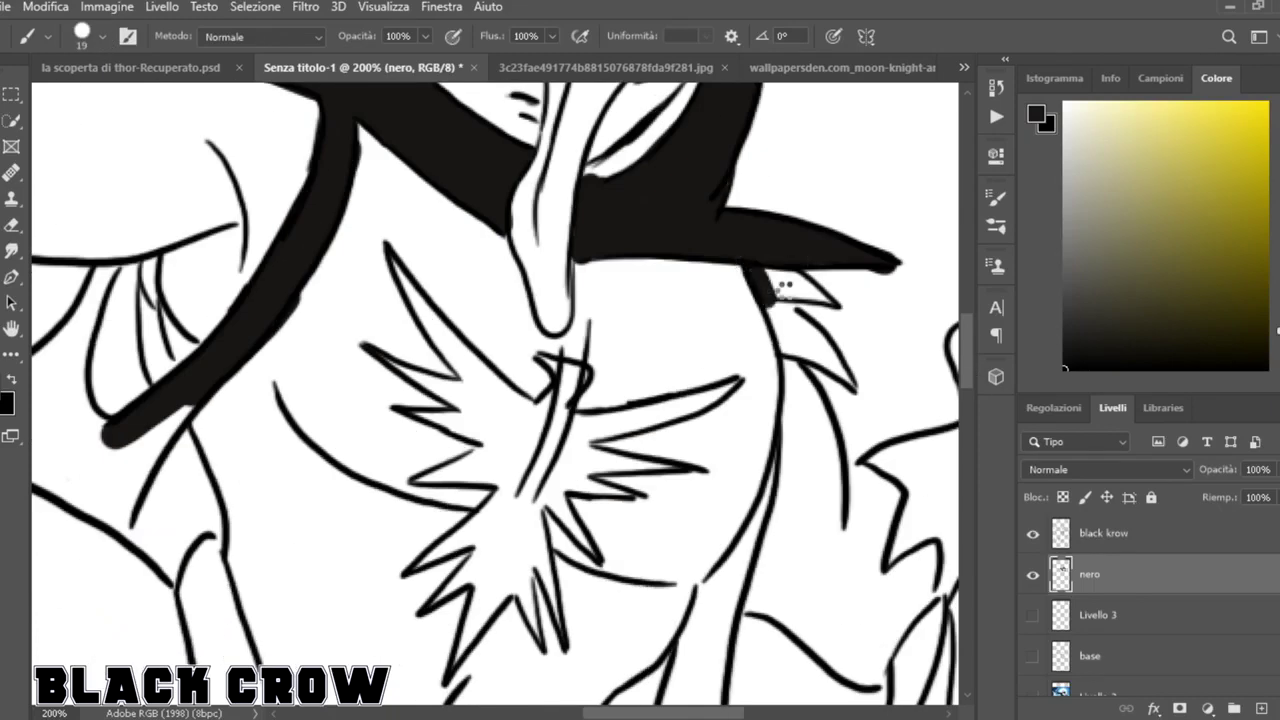
{"action": "key", "text": "ctrl+minus"}
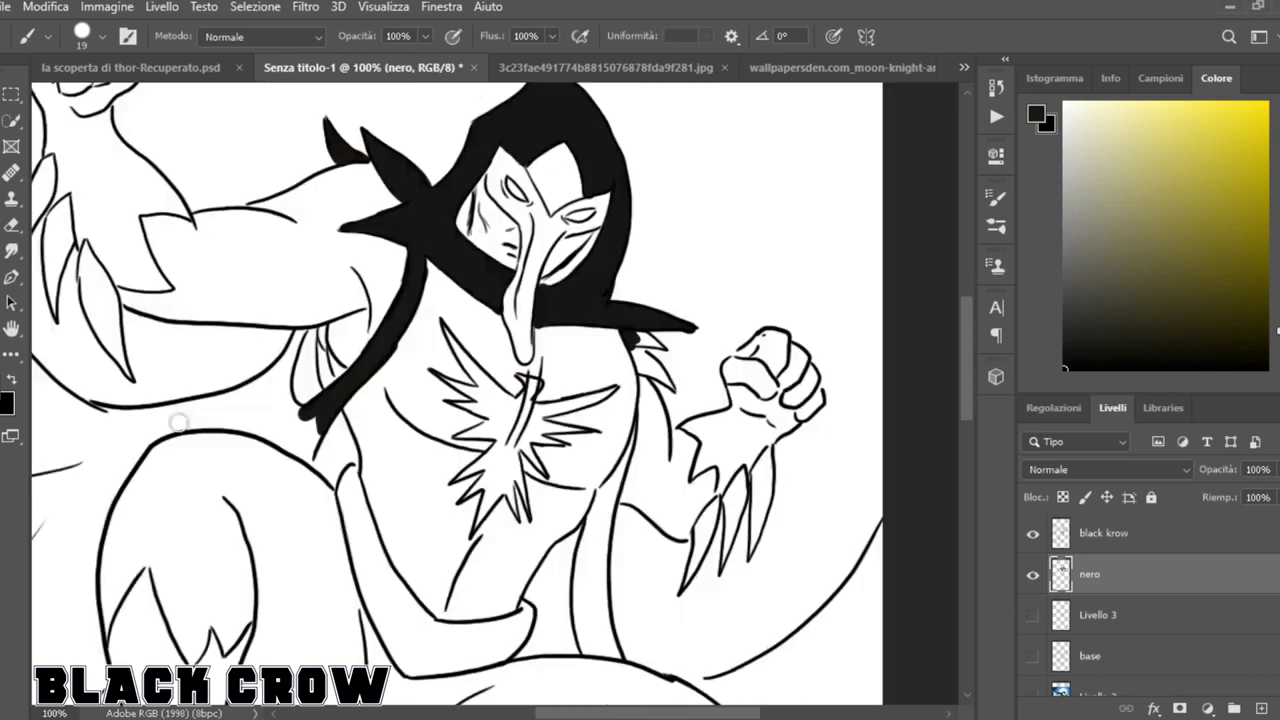
{"action": "mouse_move", "coordinate": [309, 456]}
{"action": "left_mouse_down"}
{"action": "mouse_move", "coordinate": [272, 372]}
{"action": "mouse_move", "coordinate": [300, 455]}
{"action": "mouse_move", "coordinate": [310, 430]}
{"action": "left_mouse_up"}
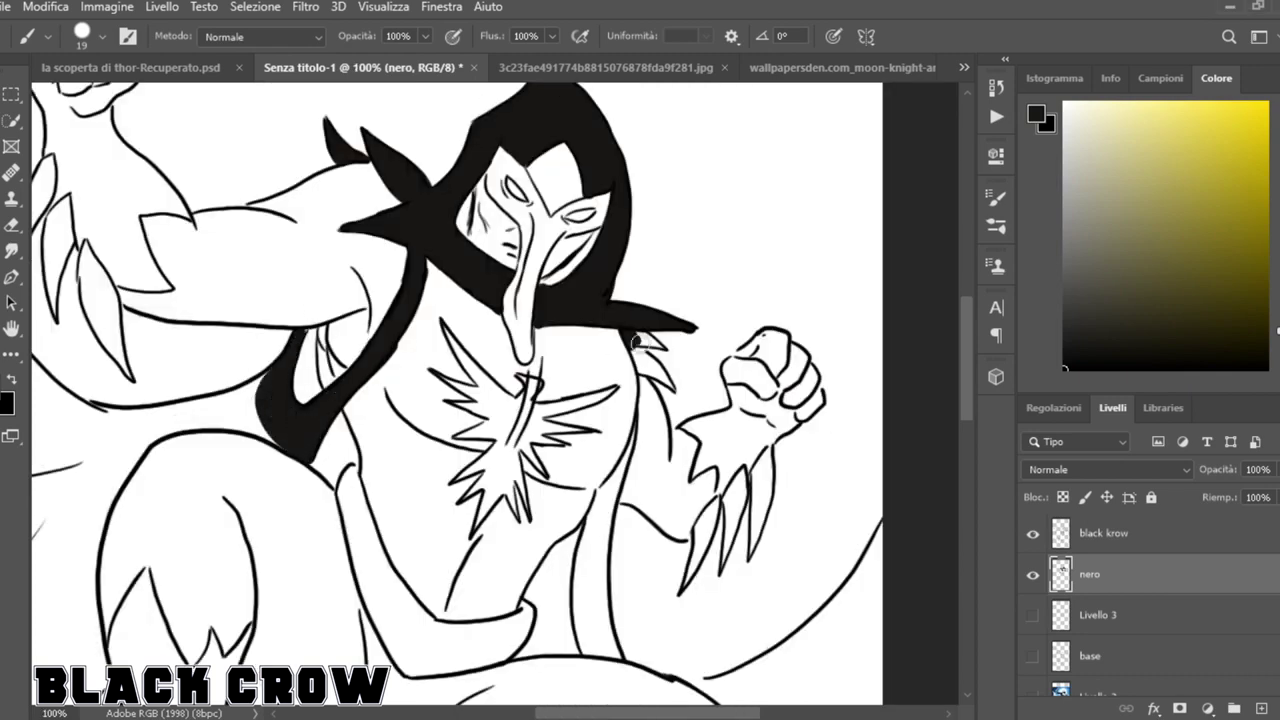
Fill the lowered arm's shoulder feathers, fist and spiked glove, and the narrow cape strip beside the torso black.
{"action": "mouse_move", "coordinate": [662, 392]}
{"action": "left_mouse_down"}
{"action": "mouse_move", "coordinate": [598, 648]}
{"action": "mouse_move", "coordinate": [590, 600]}
{"action": "mouse_move", "coordinate": [602, 645]}
{"action": "left_mouse_up"}
{"action": "mouse_move", "coordinate": [722, 495]}
{"action": "left_mouse_down"}
{"action": "mouse_move", "coordinate": [684, 588]}
{"action": "mouse_move", "coordinate": [738, 475]}
{"action": "mouse_move", "coordinate": [770, 470]}
{"action": "mouse_move", "coordinate": [758, 520]}
{"action": "left_mouse_up"}
{"action": "mouse_move", "coordinate": [750, 385]}
{"action": "left_mouse_down"}
{"action": "mouse_move", "coordinate": [690, 424]}
{"action": "mouse_move", "coordinate": [705, 470]}
{"action": "mouse_move", "coordinate": [795, 415]}
{"action": "mouse_move", "coordinate": [805, 350]}
{"action": "mouse_move", "coordinate": [763, 352]}
{"action": "mouse_move", "coordinate": [760, 428]}
{"action": "left_mouse_up"}
Fill the bird-shaped chest emblem black, from its wings down to the tail.
{"action": "left_click_drag", "start_coordinate": [965, 340], "coordinate": [965, 357]}
{"action": "mouse_move", "coordinate": [449, 252]}
{"action": "left_mouse_down"}
{"action": "mouse_move", "coordinate": [491, 306]}
{"action": "mouse_move", "coordinate": [496, 328]}
{"action": "mouse_move", "coordinate": [475, 340]}
{"action": "mouse_move", "coordinate": [540, 385]}
{"action": "mouse_move", "coordinate": [562, 345]}
{"action": "left_mouse_up"}
{"action": "mouse_move", "coordinate": [534, 303]}
{"action": "left_mouse_down"}
{"action": "mouse_move", "coordinate": [610, 308]}
{"action": "mouse_move", "coordinate": [580, 345]}
{"action": "mouse_move", "coordinate": [470, 390]}
{"action": "mouse_move", "coordinate": [492, 389]}
{"action": "mouse_move", "coordinate": [505, 367]}
{"action": "mouse_move", "coordinate": [525, 422]}
{"action": "left_mouse_up"}
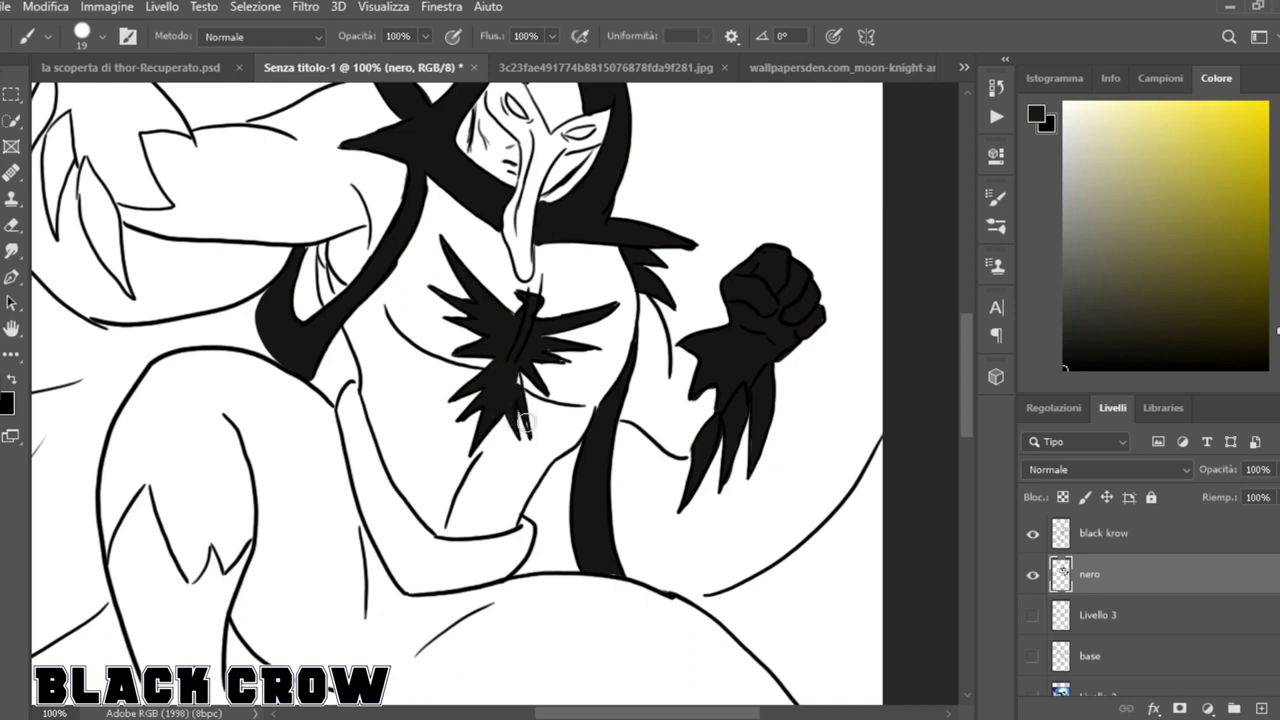
Fill the sash around the waist black.
{"action": "mouse_move", "coordinate": [350, 382]}
{"action": "left_mouse_down"}
{"action": "mouse_move", "coordinate": [388, 545]}
{"action": "mouse_move", "coordinate": [415, 585]}
{"action": "mouse_move", "coordinate": [395, 520]}
{"action": "mouse_move", "coordinate": [420, 585]}
{"action": "left_mouse_up"}
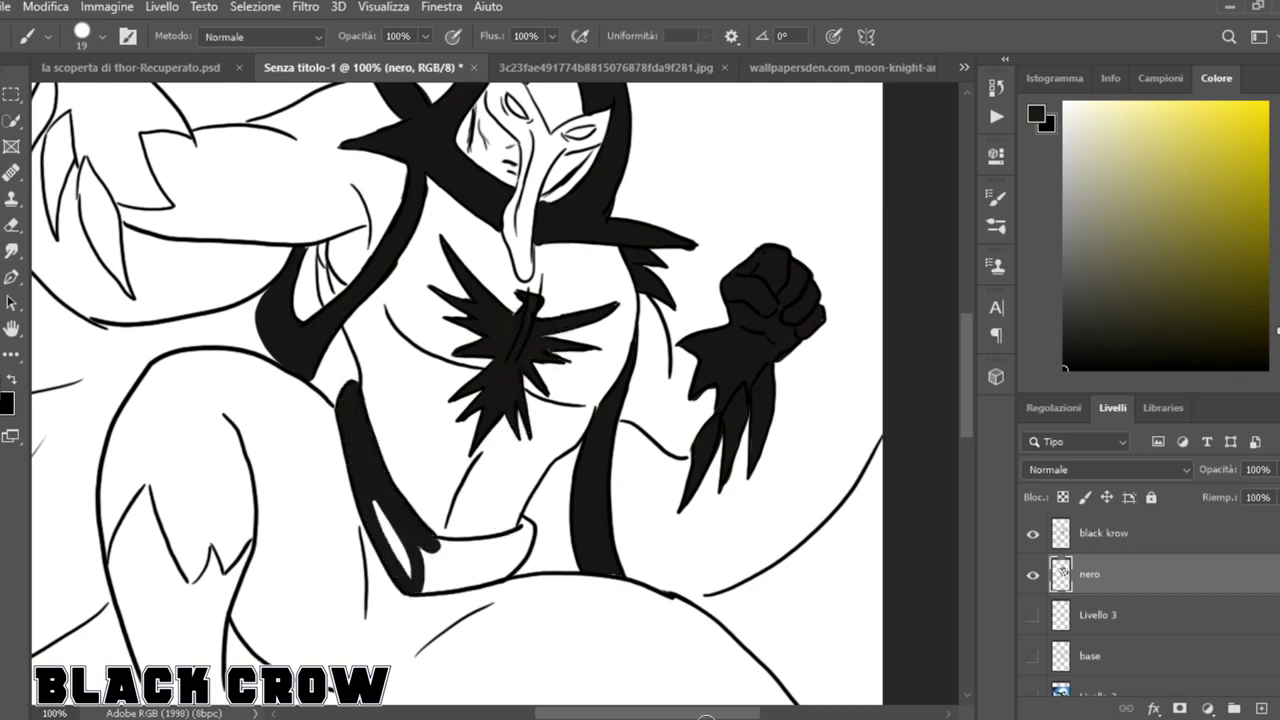
{"action": "left_click_drag", "start_coordinate": [382, 508], "coordinate": [410, 572]}
{"action": "mouse_move", "coordinate": [508, 549]}
{"action": "left_mouse_down"}
{"action": "mouse_move", "coordinate": [445, 548]}
{"action": "mouse_move", "coordinate": [430, 575]}
{"action": "mouse_move", "coordinate": [500, 565]}
{"action": "mouse_move", "coordinate": [543, 531]}
{"action": "mouse_move", "coordinate": [561, 549]}
{"action": "left_mouse_up"}
Paint a black strip along the cape edge behind the folded thigh and undo the extra strokes.
{"action": "left_click_drag", "start_coordinate": [727, 597], "coordinate": [918, 435]}
{"action": "key", "text": "ctrl+minus"}
{"action": "left_click_drag", "start_coordinate": [632, 536], "coordinate": [716, 630]}
{"action": "scroll", "coordinate": [716, 630], "scroll_direction": "down", "scroll_amount": 3}
{"action": "key", "text": "ctrl+z"}
{"action": "key", "text": "ctrl+z"}
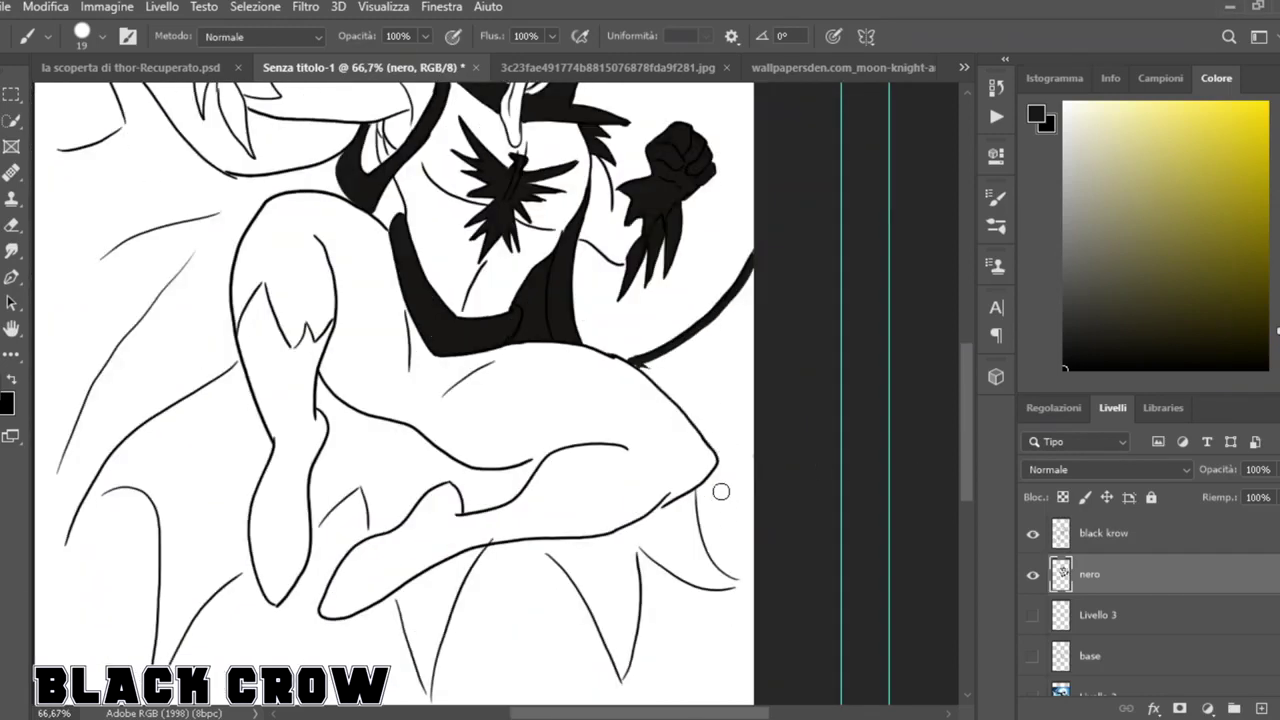
Ink the cape's lower curve behind the folded knee on black krow, and fill that cape area and its hem points on nero at 29 px.
{"action": "left_click", "coordinate": [1122, 535]}
{"action": "left_click", "coordinate": [13, 381]}
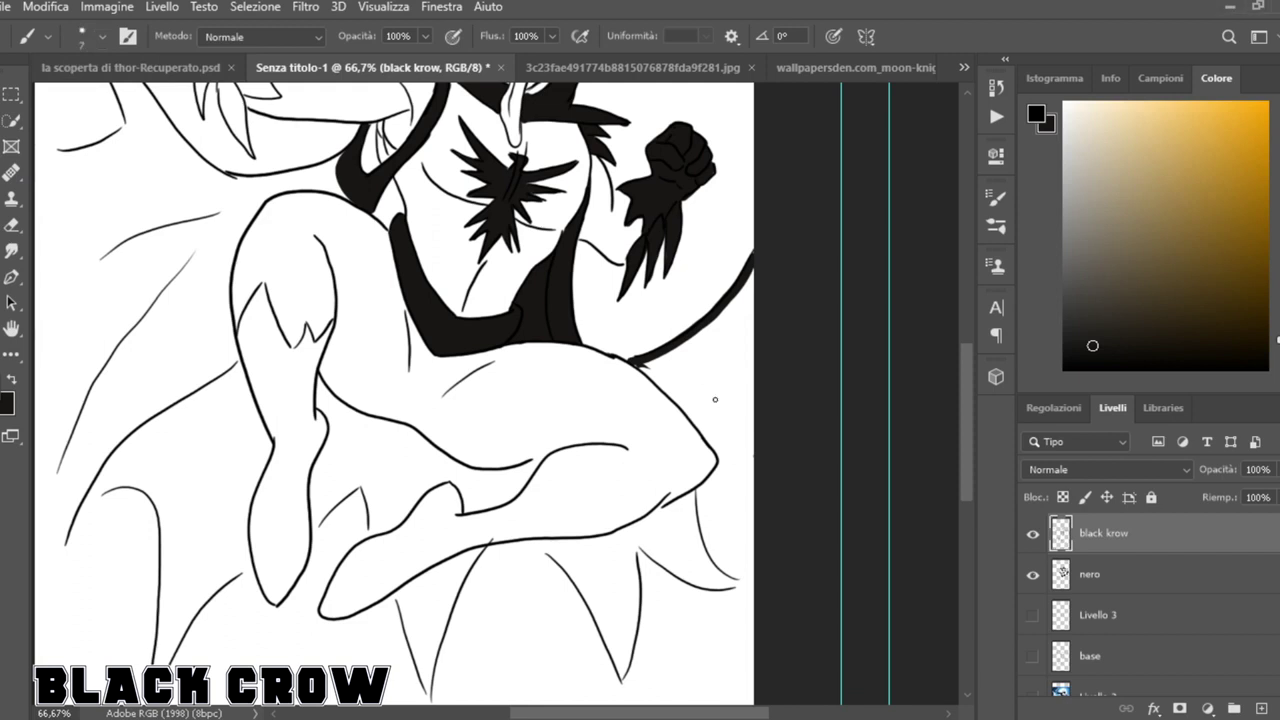
{"action": "left_click", "coordinate": [1098, 572]}
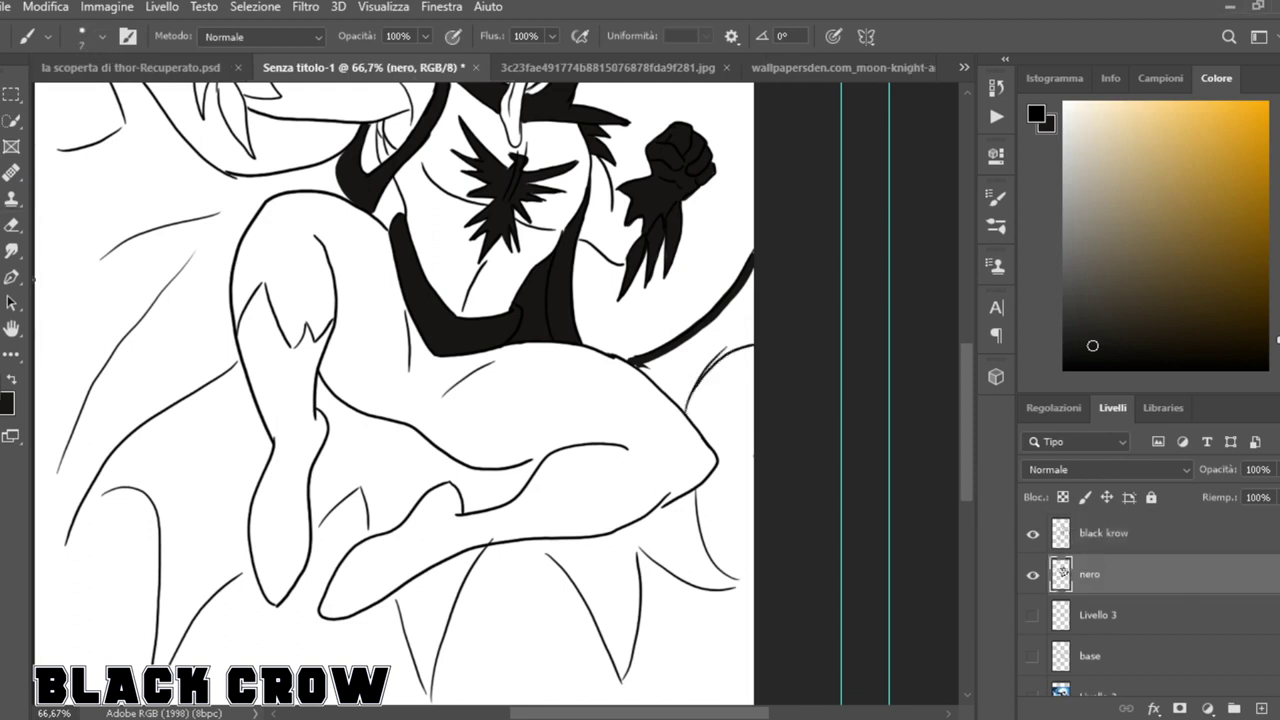
{"action": "left_click", "coordinate": [12, 380]}
{"action": "left_click", "coordinate": [102, 37]}
{"action": "left_click", "coordinate": [81, 105]}
{"action": "left_click_drag", "start_coordinate": [660, 384], "coordinate": [694, 333]}
{"action": "mouse_move", "coordinate": [672, 378]}
{"action": "left_mouse_down"}
{"action": "mouse_move", "coordinate": [738, 304]}
{"action": "mouse_move", "coordinate": [750, 322]}
{"action": "left_mouse_up"}
{"action": "mouse_move", "coordinate": [539, 543]}
{"action": "left_mouse_down"}
{"action": "mouse_move", "coordinate": [621, 672]}
{"action": "mouse_move", "coordinate": [682, 505]}
{"action": "mouse_move", "coordinate": [700, 532]}
{"action": "mouse_move", "coordinate": [680, 549]}
{"action": "mouse_move", "coordinate": [629, 537]}
{"action": "mouse_move", "coordinate": [601, 619]}
{"action": "left_mouse_up"}
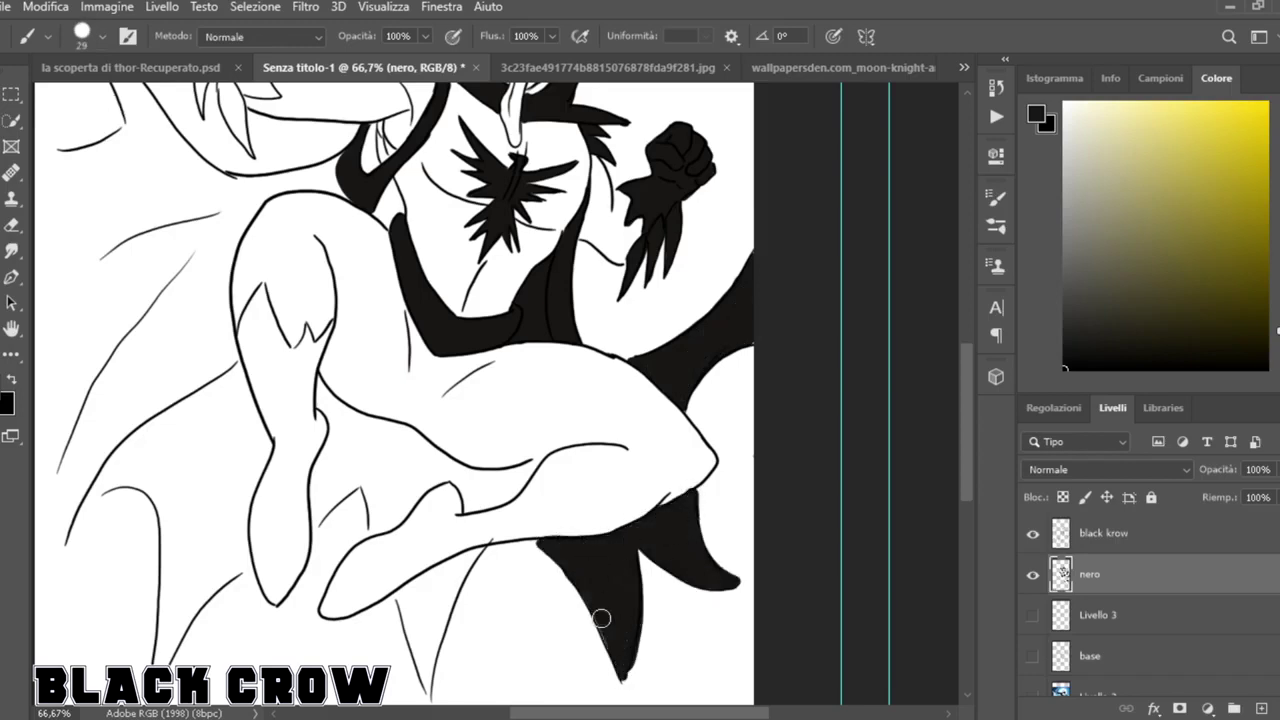
Fill both boots black on layer nero, and ink the folded leg's jagged boot top on black krow with a 14 px brush.
{"action": "mouse_move", "coordinate": [283, 422]}
{"action": "left_mouse_down"}
{"action": "mouse_move", "coordinate": [248, 292]}
{"action": "mouse_move", "coordinate": [305, 335]}
{"action": "mouse_move", "coordinate": [260, 343]}
{"action": "mouse_move", "coordinate": [320, 430]}
{"action": "mouse_move", "coordinate": [268, 595]}
{"action": "mouse_move", "coordinate": [272, 515]}
{"action": "left_mouse_up"}
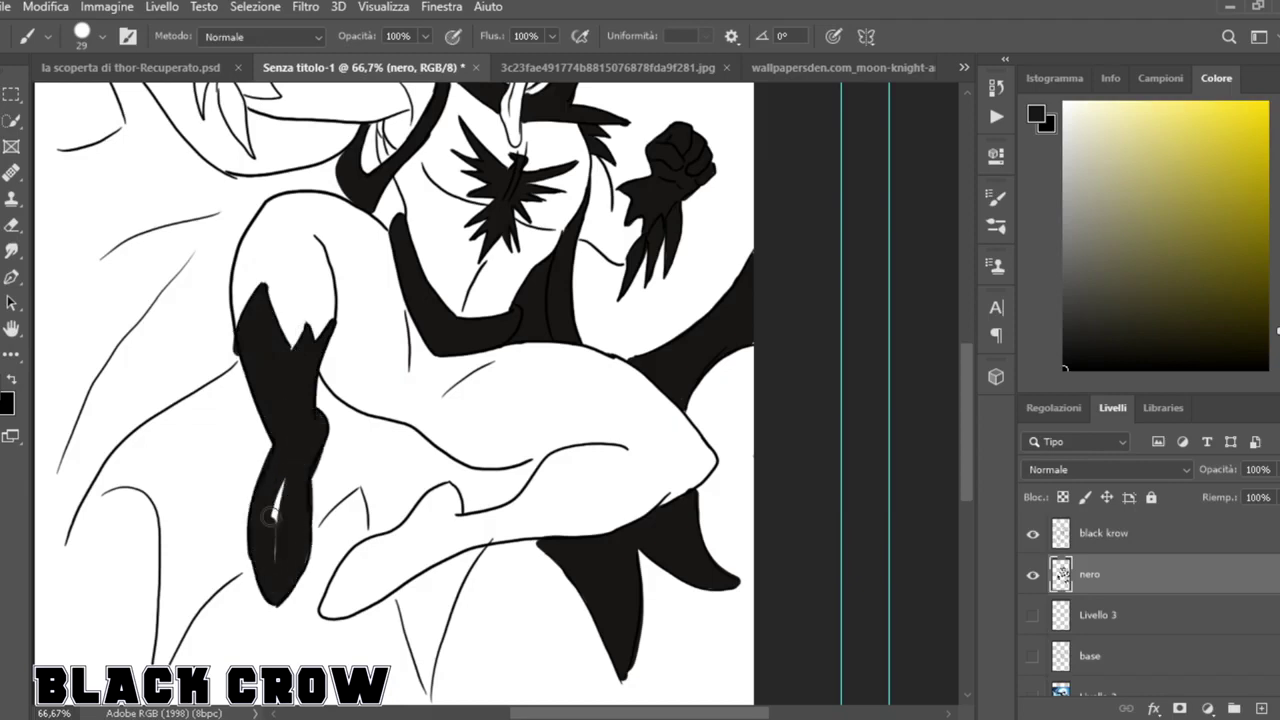
{"action": "left_click", "coordinate": [1142, 545]}
{"action": "left_click_drag", "start_coordinate": [573, 496], "coordinate": [648, 489]}
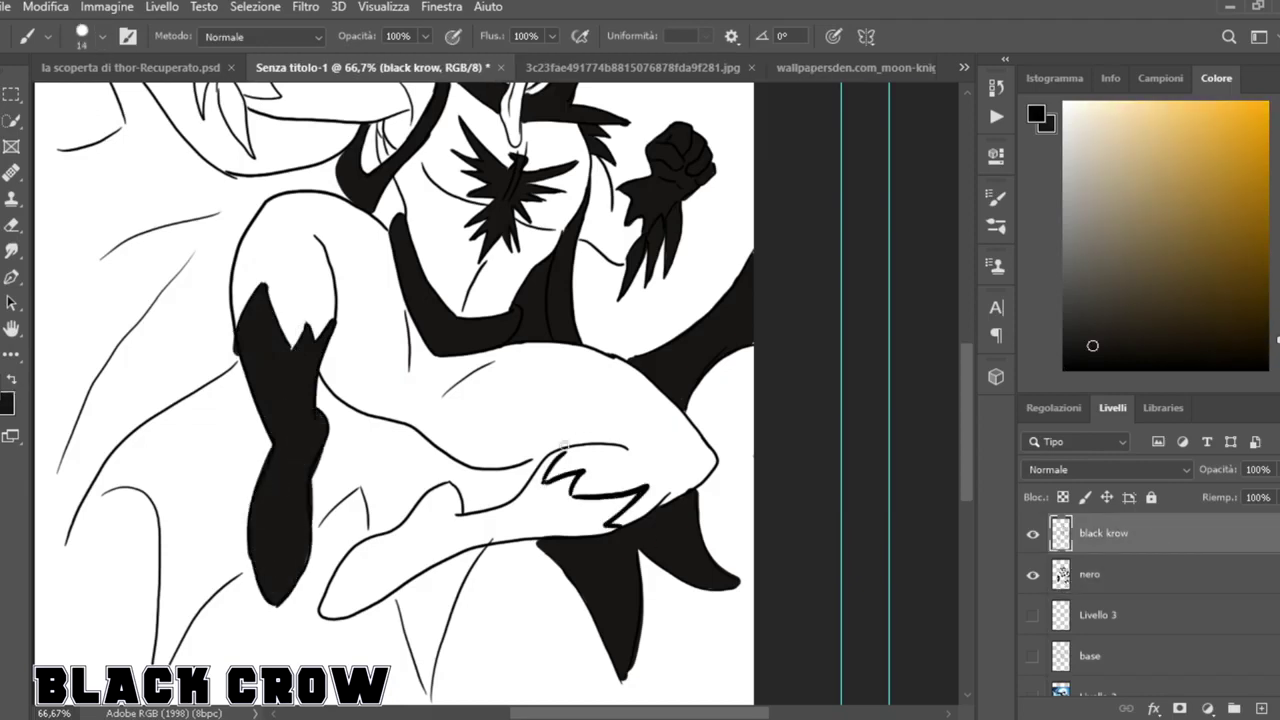
{"action": "left_click", "coordinate": [1103, 587]}
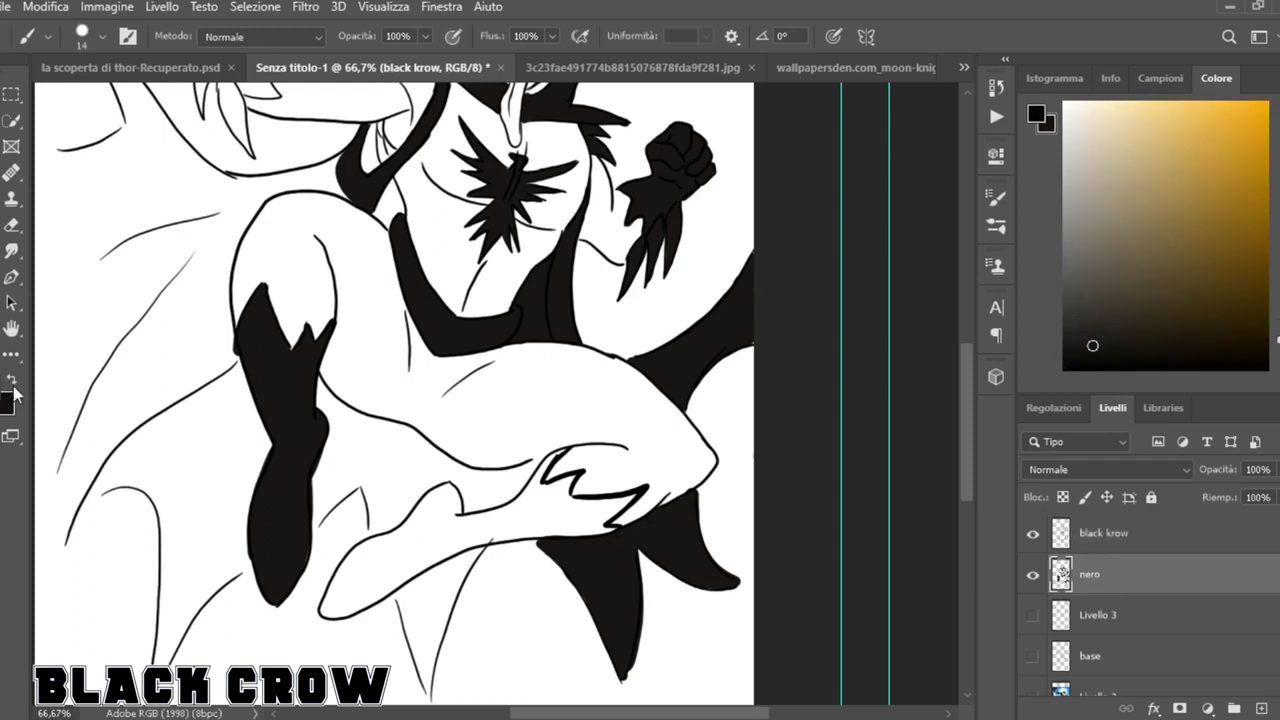
{"action": "left_click_drag", "start_coordinate": [559, 451], "coordinate": [445, 527]}
{"action": "mouse_move", "coordinate": [322, 612]}
{"action": "left_mouse_down"}
{"action": "mouse_move", "coordinate": [353, 552]}
{"action": "mouse_move", "coordinate": [480, 536]}
{"action": "mouse_move", "coordinate": [560, 482]}
{"action": "mouse_move", "coordinate": [520, 520]}
{"action": "mouse_move", "coordinate": [407, 526]}
{"action": "mouse_move", "coordinate": [345, 590]}
{"action": "mouse_move", "coordinate": [420, 568]}
{"action": "left_mouse_up"}
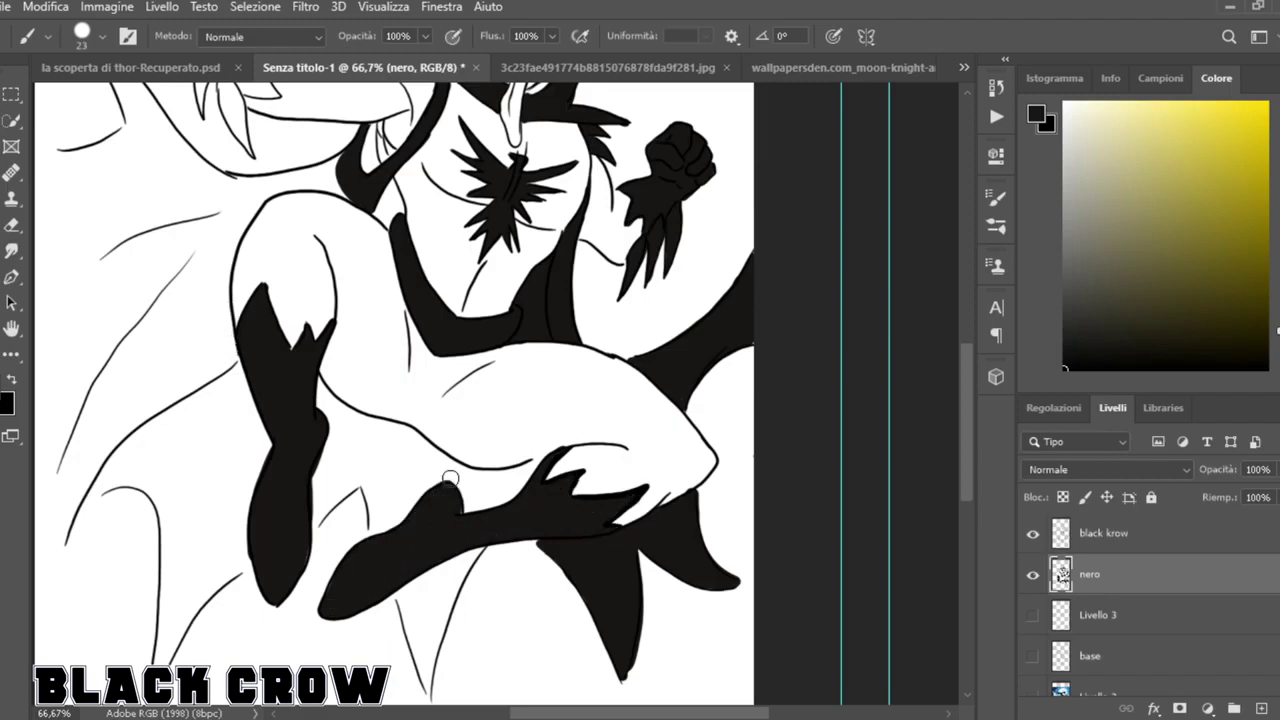
Clear the black between the sash's end and the narrow cape strip, and add a new layer above nero.
{"action": "mouse_move", "coordinate": [522, 333]}
{"action": "left_mouse_down"}
{"action": "mouse_move", "coordinate": [528, 275]}
{"action": "mouse_move", "coordinate": [538, 396]}
{"action": "left_mouse_up"}
{"action": "left_click", "coordinate": [1261, 709]}
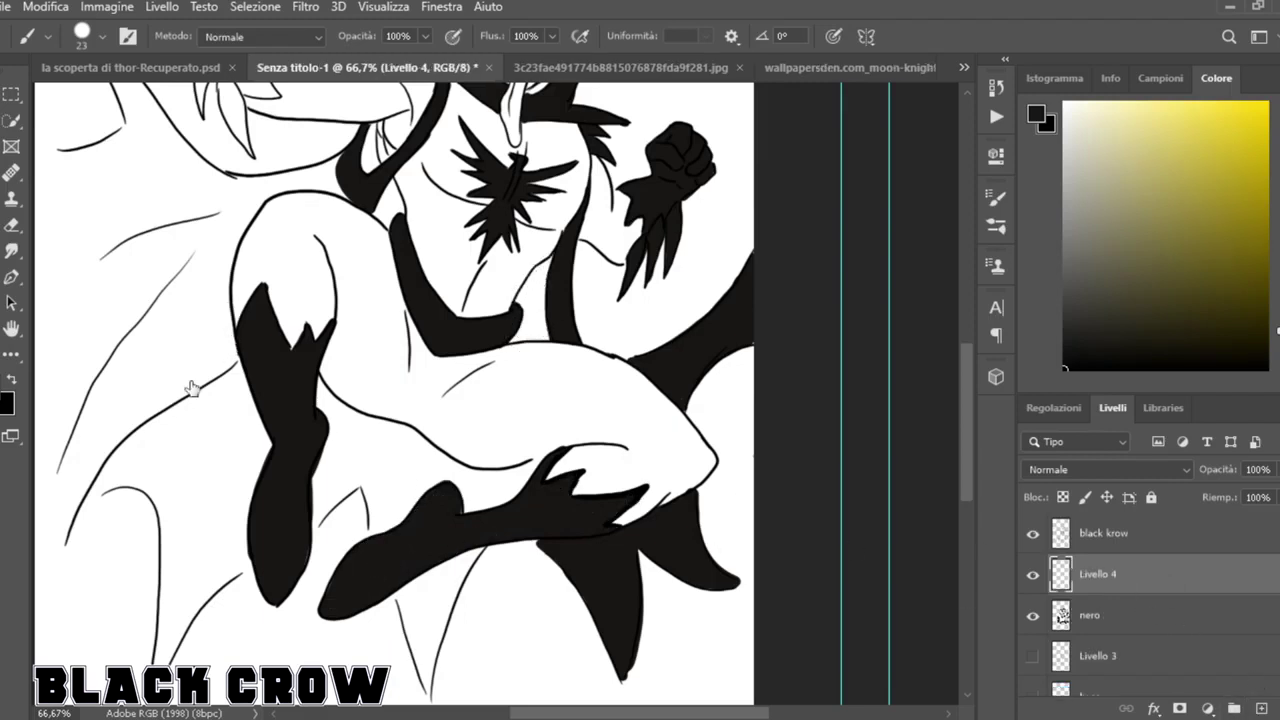
On the new layer, paint a black line down the cape behind the raised knee and fill the cape between knee and raised arm.
{"action": "mouse_move", "coordinate": [66, 541]}
{"action": "left_mouse_down"}
{"action": "mouse_move", "coordinate": [226, 231]}
{"action": "mouse_move", "coordinate": [189, 263]}
{"action": "left_mouse_up"}
{"action": "left_click_drag", "start_coordinate": [64, 534], "coordinate": [38, 567]}
{"action": "key", "text": "ctrl+minus"}
{"action": "key", "text": "ctrl+minus"}
{"action": "key", "text": "ctrl+plus"}
{"action": "mouse_move", "coordinate": [387, 216]}
{"action": "left_mouse_down"}
{"action": "mouse_move", "coordinate": [343, 236]}
{"action": "mouse_move", "coordinate": [357, 239]}
{"action": "left_mouse_up"}
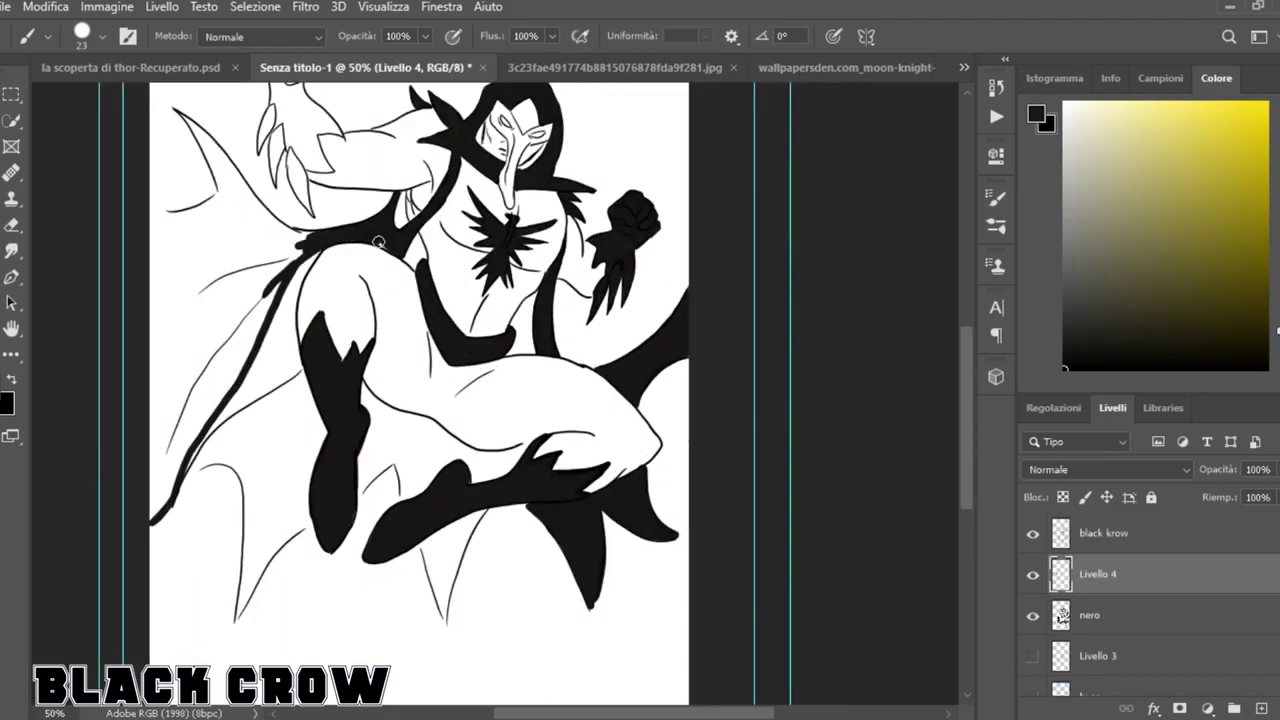
On Livello 4, fill the cape behind the raised knee and below the raised arm in black at 45 px, with layer nero hidden.
{"action": "mouse_move", "coordinate": [180, 113]}
{"action": "left_mouse_down"}
{"action": "mouse_move", "coordinate": [292, 236]}
{"action": "mouse_move", "coordinate": [198, 132]}
{"action": "mouse_move", "coordinate": [235, 179]}
{"action": "mouse_move", "coordinate": [152, 213]}
{"action": "left_mouse_up"}
{"action": "left_click", "coordinate": [102, 37]}
{"action": "left_click_drag", "start_coordinate": [82, 120], "coordinate": [87, 120]}
{"action": "mouse_move", "coordinate": [159, 421]}
{"action": "left_mouse_down"}
{"action": "mouse_move", "coordinate": [186, 424]}
{"action": "mouse_move", "coordinate": [222, 208]}
{"action": "left_mouse_up"}
{"action": "mouse_move", "coordinate": [155, 218]}
{"action": "left_mouse_down"}
{"action": "mouse_move", "coordinate": [152, 430]}
{"action": "mouse_move", "coordinate": [292, 258]}
{"action": "left_mouse_up"}
{"action": "mouse_move", "coordinate": [212, 222]}
{"action": "left_mouse_down"}
{"action": "mouse_move", "coordinate": [166, 450]}
{"action": "mouse_move", "coordinate": [253, 237]}
{"action": "mouse_move", "coordinate": [248, 346]}
{"action": "mouse_move", "coordinate": [258, 261]}
{"action": "mouse_move", "coordinate": [215, 427]}
{"action": "mouse_move", "coordinate": [318, 433]}
{"action": "mouse_move", "coordinate": [285, 331]}
{"action": "left_mouse_up"}
{"action": "left_click", "coordinate": [1033, 616]}
{"action": "mouse_move", "coordinate": [291, 285]}
{"action": "left_mouse_down"}
{"action": "mouse_move", "coordinate": [290, 314]}
{"action": "mouse_move", "coordinate": [392, 234]}
{"action": "left_mouse_up"}
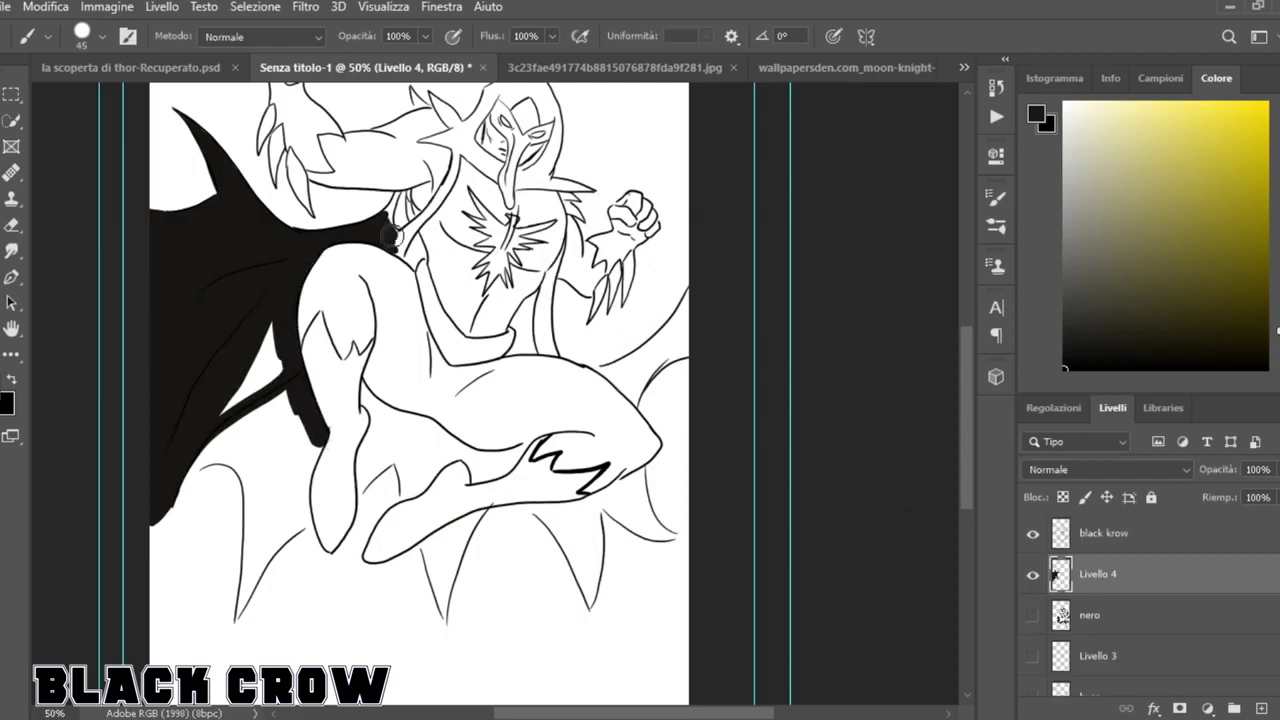
Fill the cape's lower part behind the raised leg's boot, and the gaps beside the sash and waist, in black.
{"action": "left_click_drag", "start_coordinate": [258, 334], "coordinate": [274, 402]}
{"action": "mouse_move", "coordinate": [200, 470]}
{"action": "left_mouse_down"}
{"action": "mouse_move", "coordinate": [245, 600]}
{"action": "mouse_move", "coordinate": [300, 480]}
{"action": "mouse_move", "coordinate": [230, 420]}
{"action": "mouse_move", "coordinate": [296, 488]}
{"action": "left_mouse_up"}
{"action": "mouse_move", "coordinate": [363, 383]}
{"action": "left_mouse_down"}
{"action": "mouse_move", "coordinate": [395, 435]}
{"action": "mouse_move", "coordinate": [362, 490]}
{"action": "mouse_move", "coordinate": [415, 492]}
{"action": "left_mouse_up"}
{"action": "key", "text": "ctrl+plus"}
{"action": "mouse_move", "coordinate": [372, 205]}
{"action": "left_mouse_down"}
{"action": "mouse_move", "coordinate": [389, 222]}
{"action": "mouse_move", "coordinate": [393, 205]}
{"action": "left_mouse_up"}
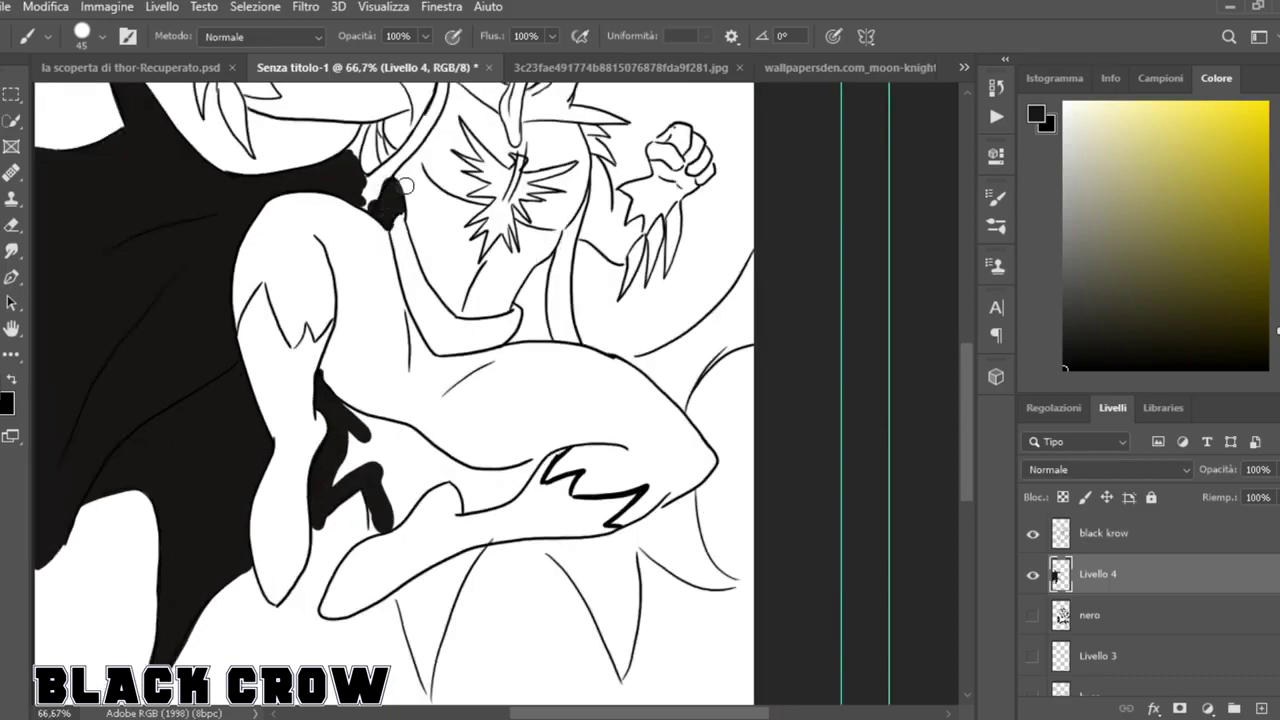
{"action": "mouse_move", "coordinate": [530, 295]}
{"action": "left_mouse_down"}
{"action": "mouse_move", "coordinate": [520, 305]}
{"action": "mouse_move", "coordinate": [555, 255]}
{"action": "mouse_move", "coordinate": [535, 315]}
{"action": "mouse_move", "coordinate": [538, 336]}
{"action": "mouse_move", "coordinate": [557, 326]}
{"action": "left_mouse_up"}
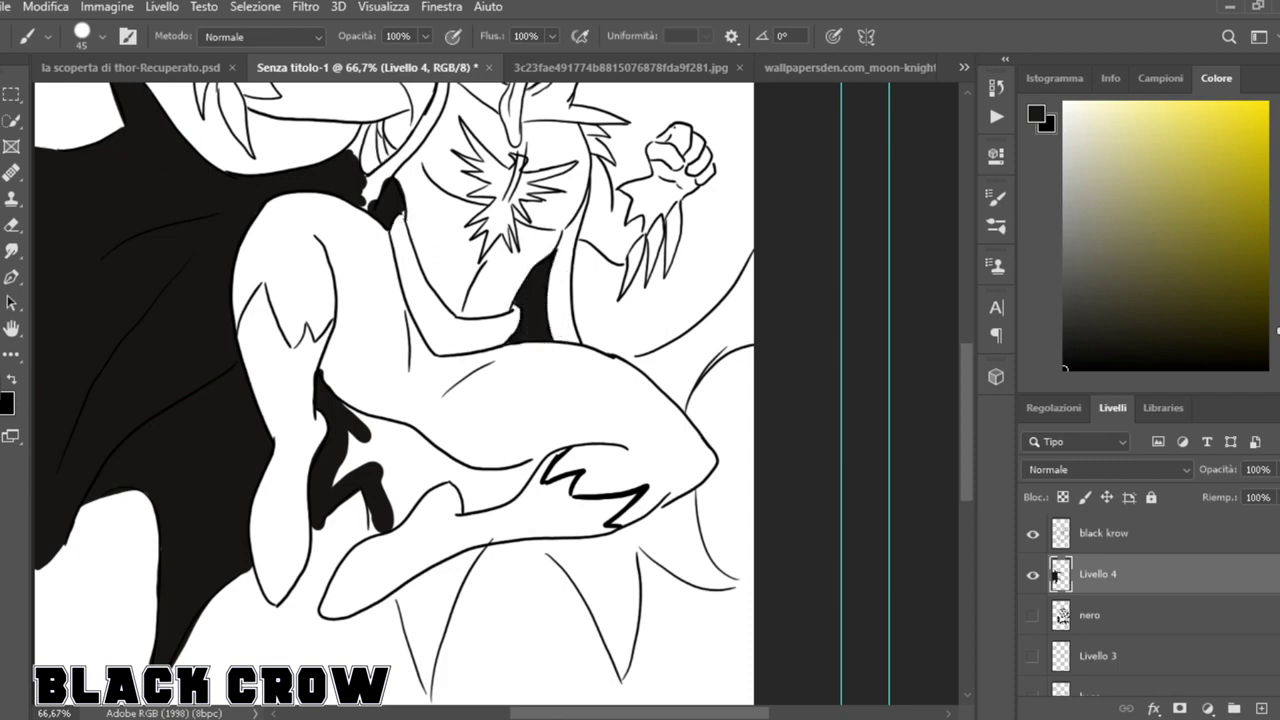
Fill the gap under the raised arm, the cape beyond the folded knee, the area between the legs and the hem points in black.
{"action": "mouse_move", "coordinate": [350, 135]}
{"action": "left_mouse_down"}
{"action": "mouse_move", "coordinate": [364, 163]}
{"action": "mouse_move", "coordinate": [372, 125]}
{"action": "left_mouse_up"}
{"action": "mouse_move", "coordinate": [648, 357]}
{"action": "left_mouse_down"}
{"action": "mouse_move", "coordinate": [750, 268]}
{"action": "mouse_move", "coordinate": [690, 362]}
{"action": "left_mouse_up"}
{"action": "mouse_move", "coordinate": [665, 314]}
{"action": "left_mouse_down"}
{"action": "mouse_move", "coordinate": [690, 380]}
{"action": "mouse_move", "coordinate": [730, 320]}
{"action": "mouse_move", "coordinate": [630, 360]}
{"action": "left_mouse_up"}
{"action": "mouse_move", "coordinate": [365, 480]}
{"action": "left_mouse_down"}
{"action": "mouse_move", "coordinate": [368, 429]}
{"action": "mouse_move", "coordinate": [514, 484]}
{"action": "mouse_move", "coordinate": [380, 523]}
{"action": "mouse_move", "coordinate": [488, 491]}
{"action": "mouse_move", "coordinate": [406, 586]}
{"action": "mouse_move", "coordinate": [432, 661]}
{"action": "mouse_move", "coordinate": [480, 545]}
{"action": "left_mouse_up"}
{"action": "mouse_move", "coordinate": [540, 542]}
{"action": "left_mouse_down"}
{"action": "mouse_move", "coordinate": [605, 620]}
{"action": "mouse_move", "coordinate": [640, 530]}
{"action": "mouse_move", "coordinate": [690, 497]}
{"action": "mouse_move", "coordinate": [694, 557]}
{"action": "mouse_move", "coordinate": [614, 492]}
{"action": "left_mouse_up"}
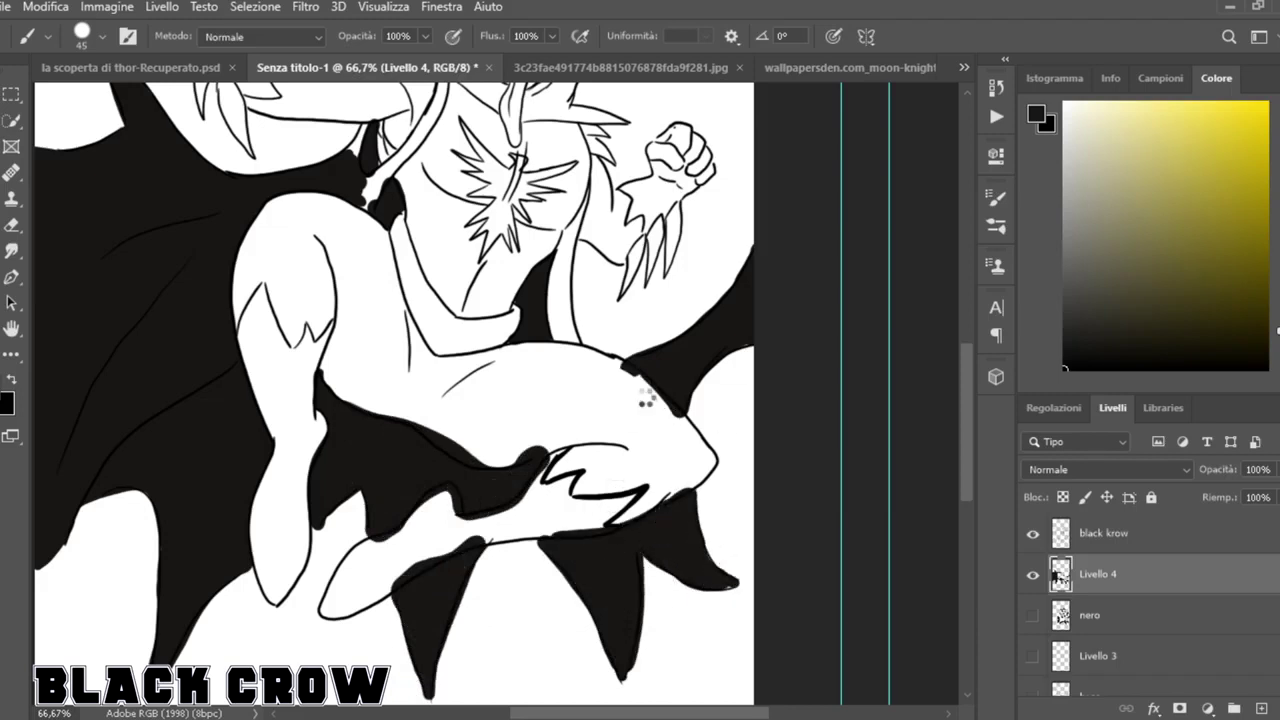
{"action": "left_click_drag", "start_coordinate": [489, 464], "coordinate": [433, 436]}
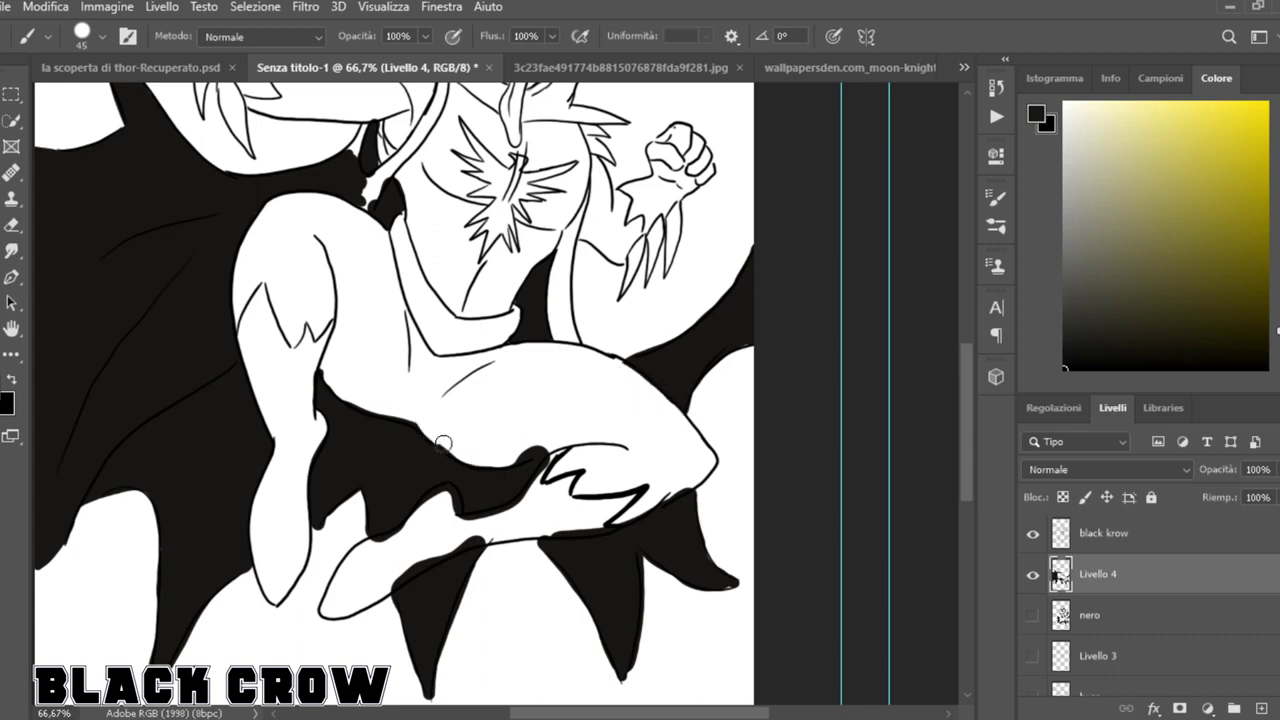
{"action": "mouse_move", "coordinate": [509, 458]}
{"action": "left_mouse_down"}
{"action": "mouse_move", "coordinate": [533, 490]}
{"action": "mouse_move", "coordinate": [452, 522]}
{"action": "mouse_move", "coordinate": [496, 534]}
{"action": "mouse_move", "coordinate": [380, 589]}
{"action": "mouse_move", "coordinate": [478, 536]}
{"action": "mouse_move", "coordinate": [398, 536]}
{"action": "mouse_move", "coordinate": [450, 497]}
{"action": "mouse_move", "coordinate": [327, 460]}
{"action": "mouse_move", "coordinate": [620, 530]}
{"action": "left_mouse_up"}
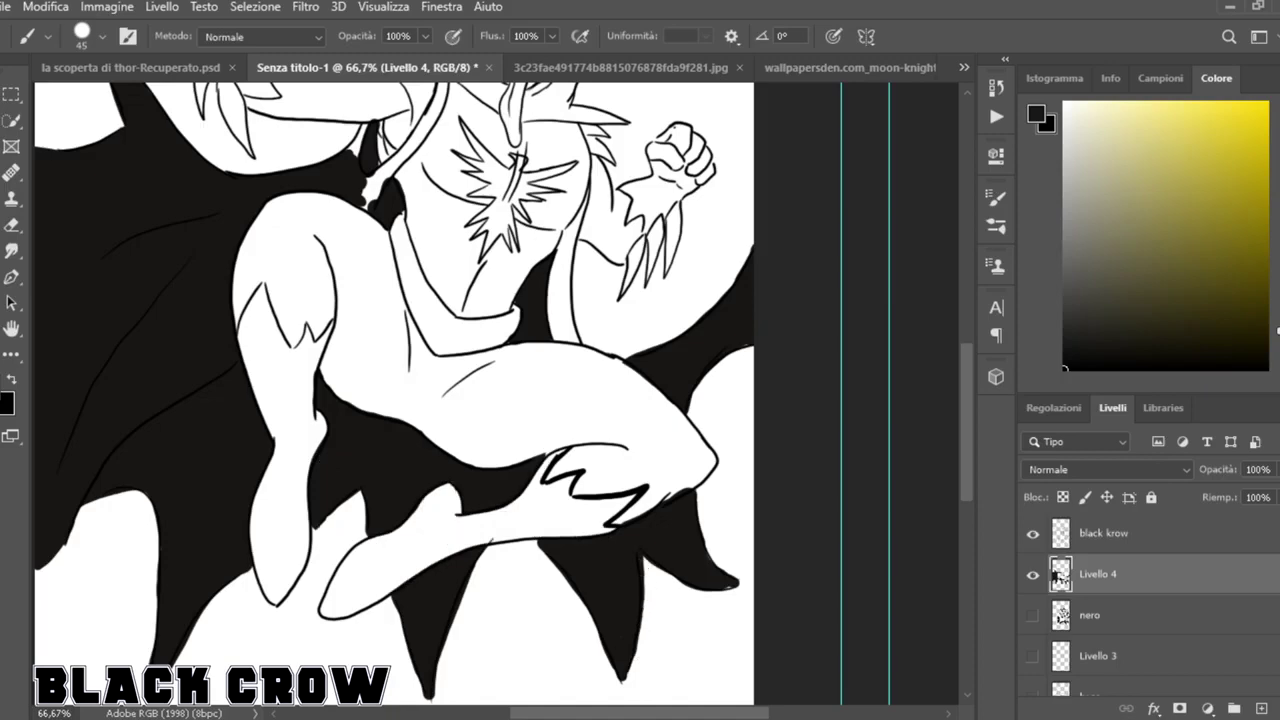
Show layer nero again and paint the hood's inner edges on both sides of the face black on it.
{"action": "scroll", "coordinate": [440, 683], "scroll_direction": "down", "scroll_amount": 2}
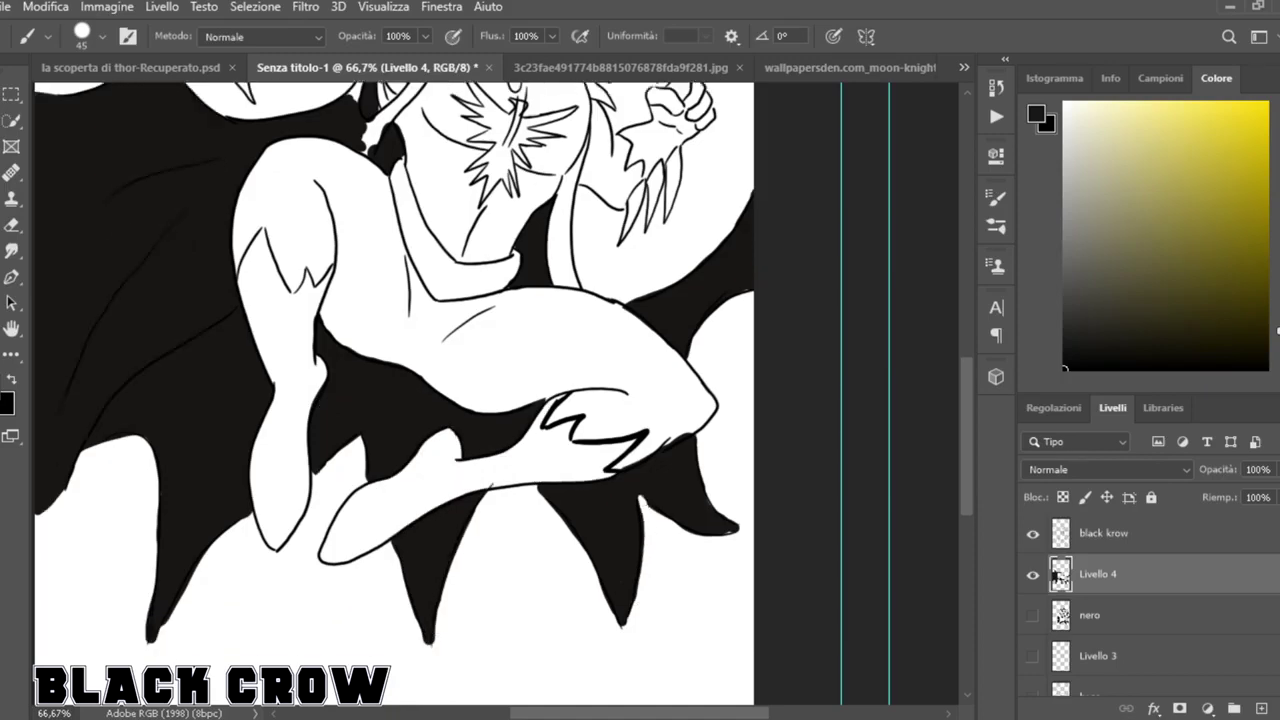
{"action": "key", "text": "ctrl+minus"}
{"action": "left_click", "coordinate": [1033, 616]}
{"action": "scroll", "coordinate": [495, 219], "scroll_direction": "up", "scroll_amount": 4}
{"action": "key", "text": "ctrl+plus"}
{"action": "key", "text": "ctrl+plus"}
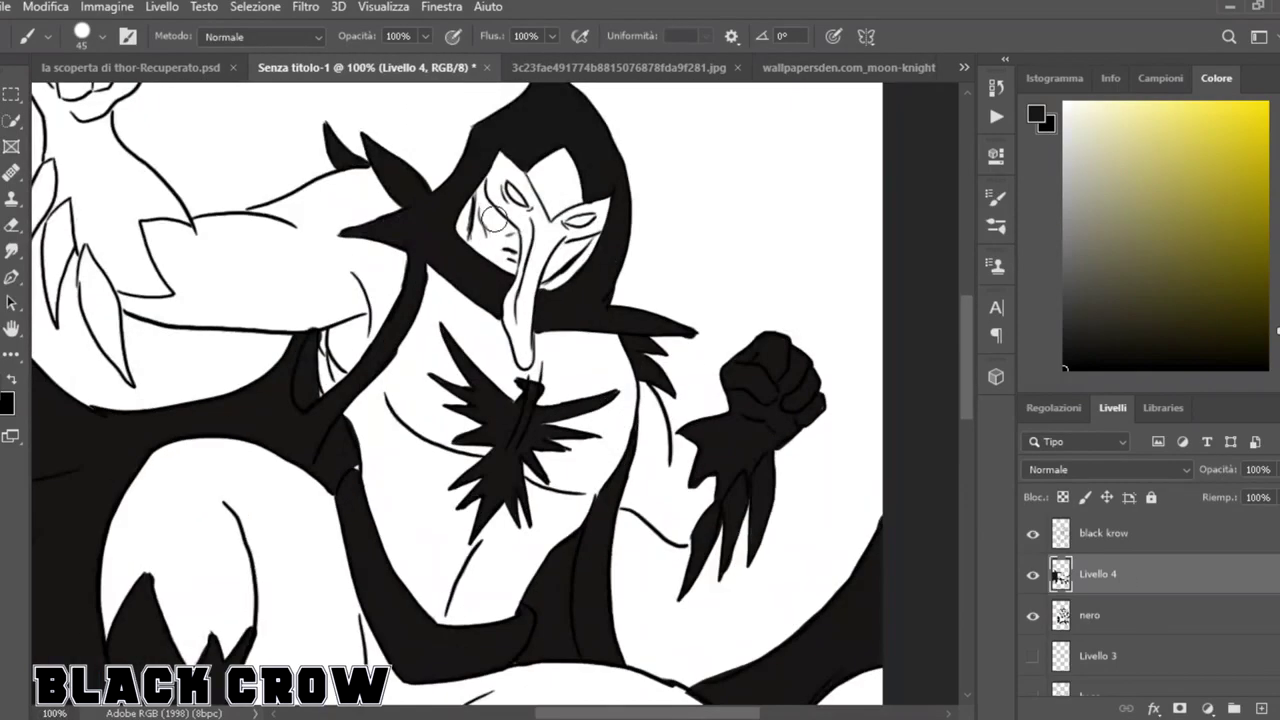
{"action": "left_click", "coordinate": [1101, 624]}
{"action": "left_click_drag", "start_coordinate": [464, 223], "coordinate": [478, 182]}
{"action": "left_click_drag", "start_coordinate": [550, 289], "coordinate": [596, 244]}
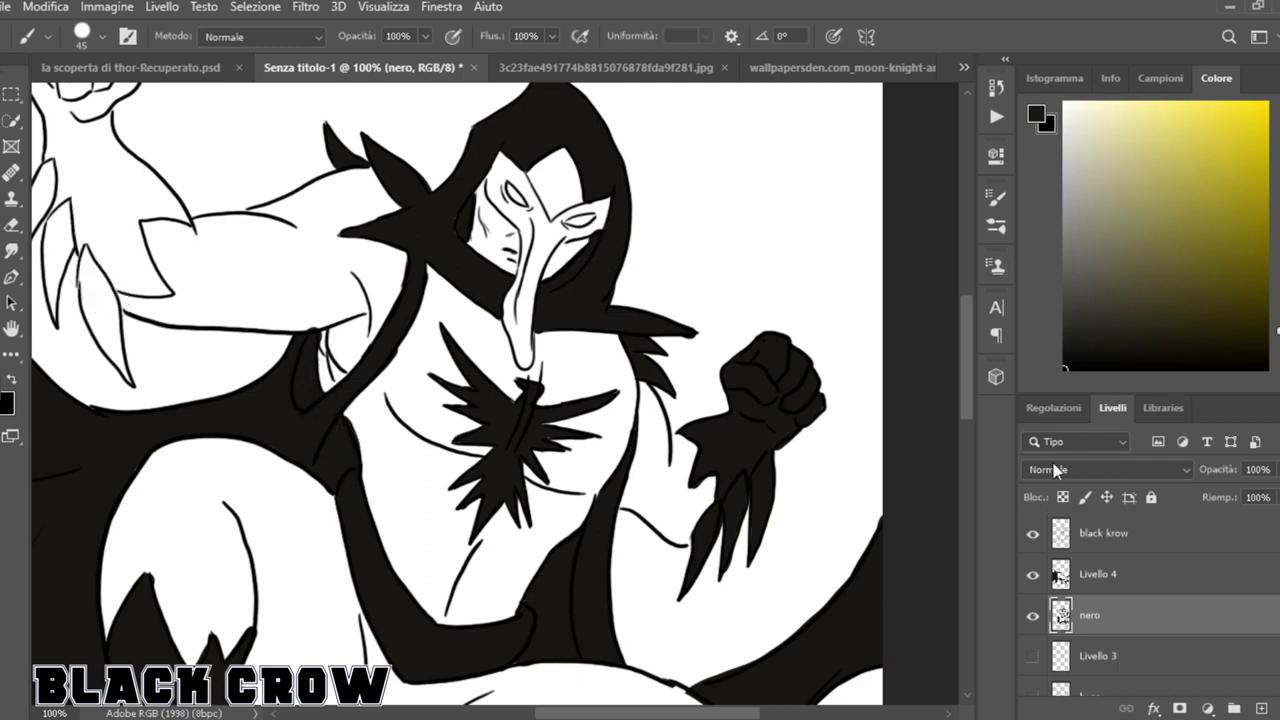
Fill the raised arm's fist and clawed gauntlet in black on layer nero.
{"action": "key", "text": "alt+bracketright"}
{"action": "left_click", "coordinate": [1034, 615]}
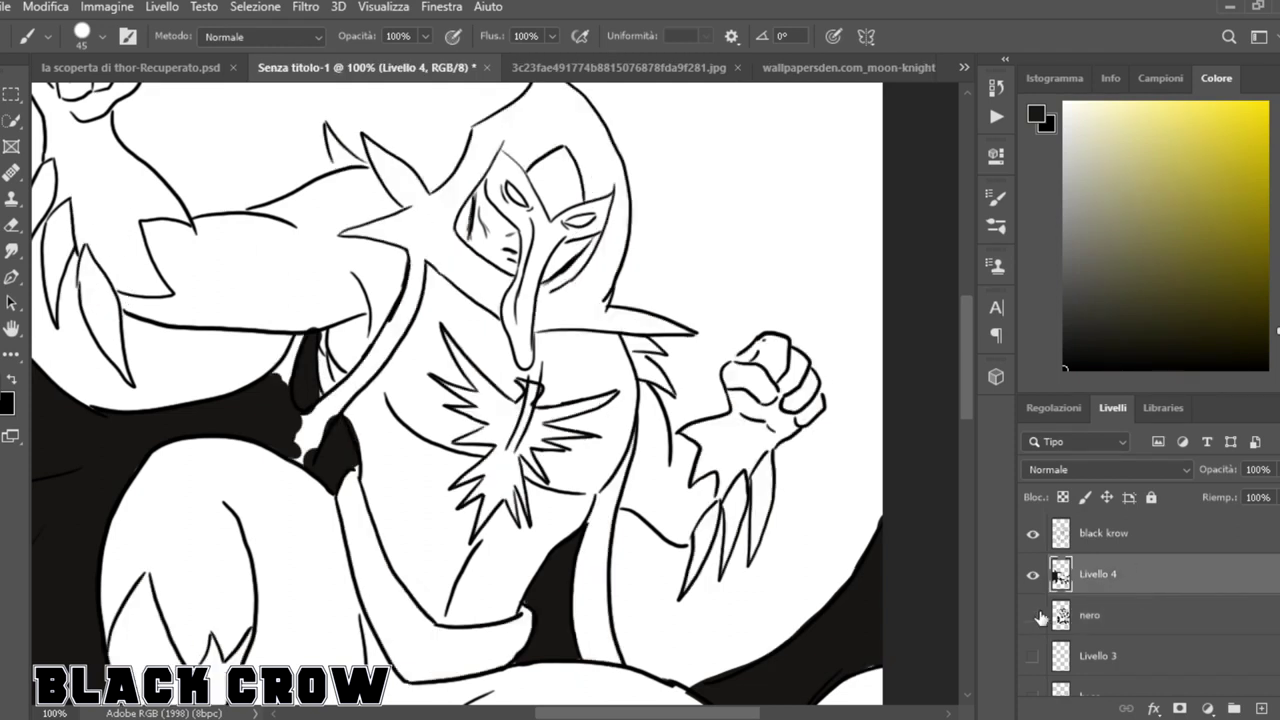
{"action": "left_click", "coordinate": [1098, 624]}
{"action": "left_click", "coordinate": [1034, 615]}
{"action": "mouse_move", "coordinate": [88, 190]}
{"action": "left_mouse_down"}
{"action": "mouse_move", "coordinate": [105, 345]}
{"action": "mouse_move", "coordinate": [95, 290]}
{"action": "mouse_move", "coordinate": [150, 292]}
{"action": "mouse_move", "coordinate": [105, 220]}
{"action": "left_mouse_up"}
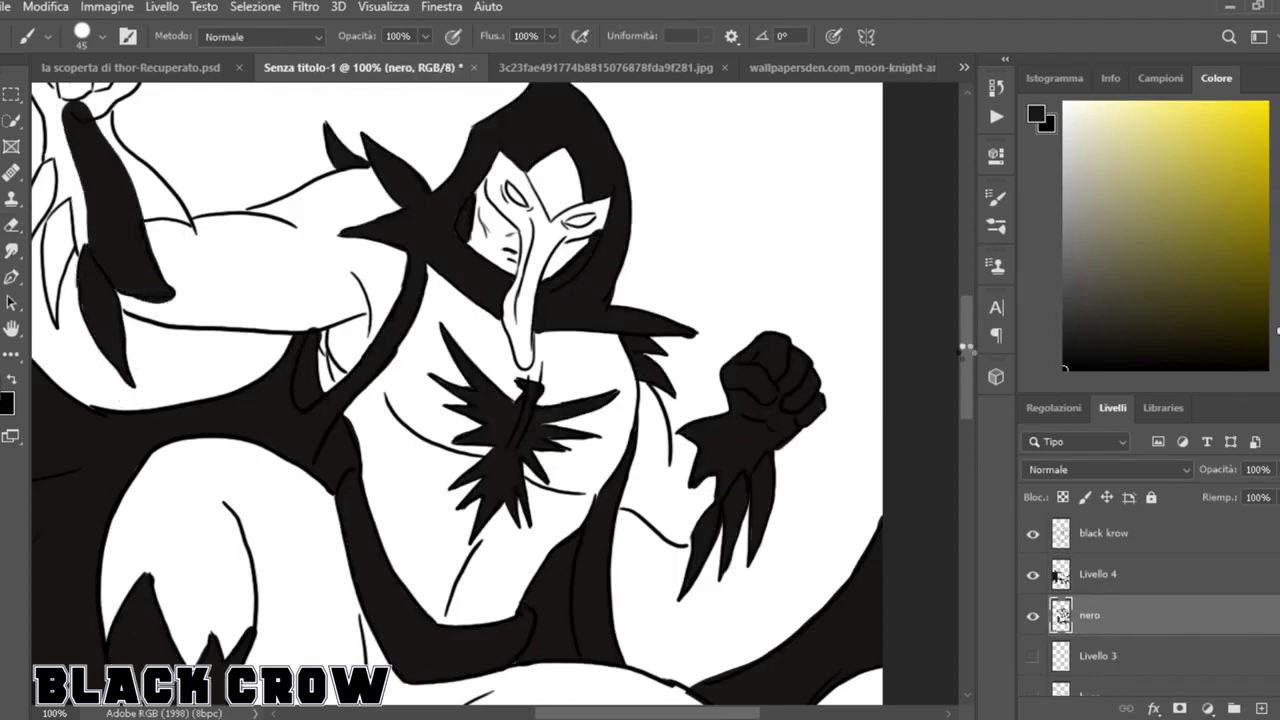
{"action": "key", "text": "ctrl+minus"}
{"action": "mouse_move", "coordinate": [221, 182]}
{"action": "left_mouse_down"}
{"action": "mouse_move", "coordinate": [186, 265]}
{"action": "mouse_move", "coordinate": [203, 218]}
{"action": "mouse_move", "coordinate": [260, 158]}
{"action": "mouse_move", "coordinate": [242, 143]}
{"action": "mouse_move", "coordinate": [215, 152]}
{"action": "mouse_move", "coordinate": [250, 185]}
{"action": "left_mouse_up"}
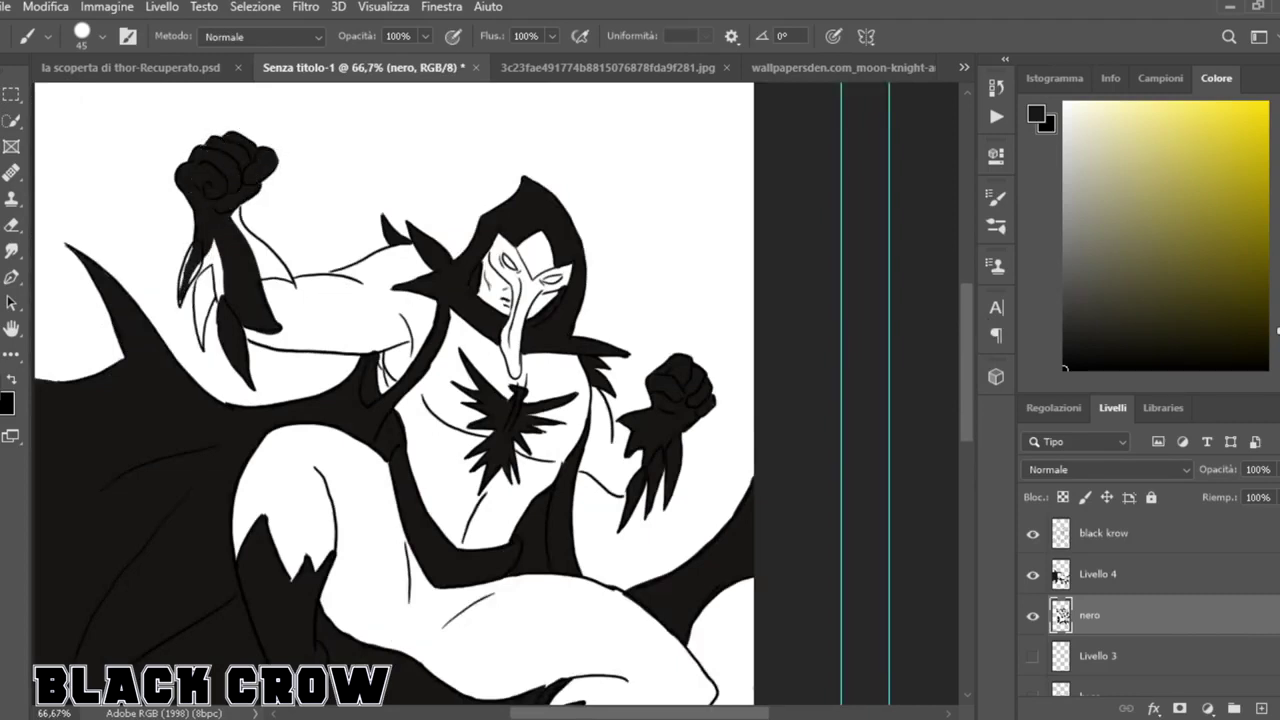
{"action": "mouse_move", "coordinate": [237, 215]}
{"action": "left_mouse_down"}
{"action": "mouse_move", "coordinate": [287, 278]}
{"action": "mouse_move", "coordinate": [196, 245]}
{"action": "mouse_move", "coordinate": [181, 300]}
{"action": "mouse_move", "coordinate": [202, 284]}
{"action": "mouse_move", "coordinate": [202, 342]}
{"action": "mouse_move", "coordinate": [224, 236]}
{"action": "left_mouse_up"}
{"action": "key", "text": "ctrl+minus"}
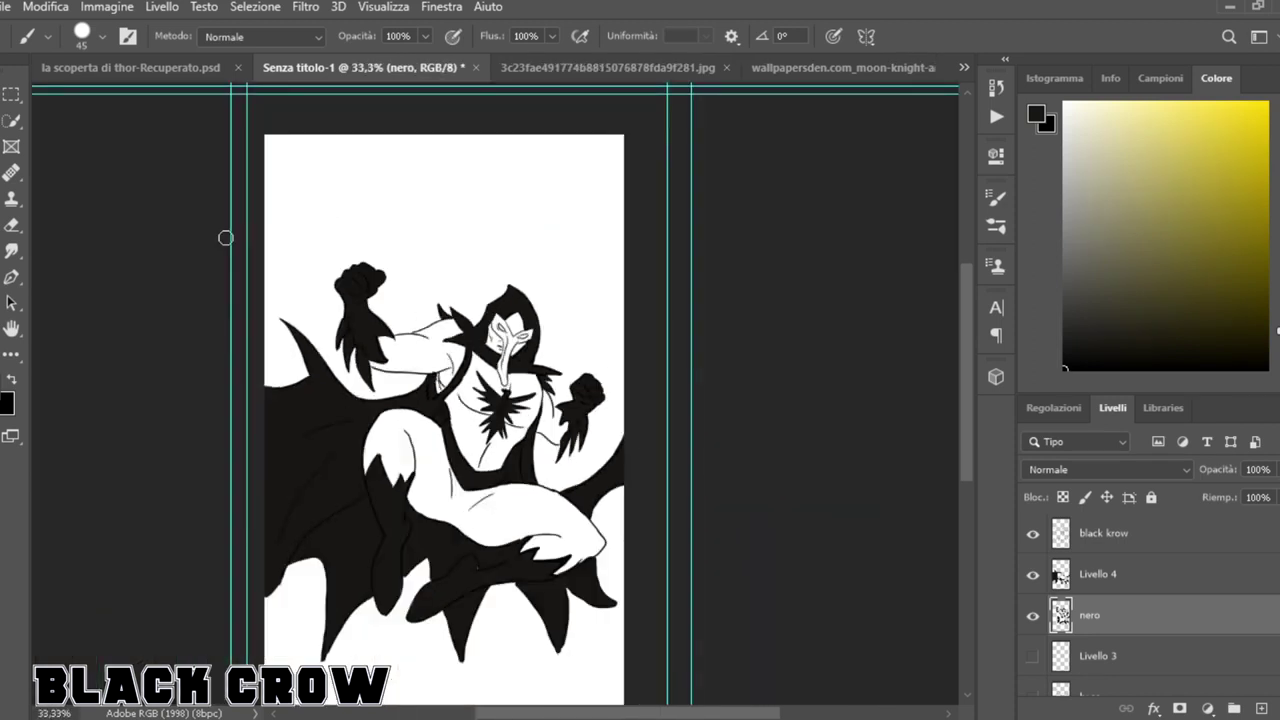
Add a new layer above nero, clip it to nero, and choose a pale cream painting colour.
{"action": "left_click", "coordinate": [1261, 708]}
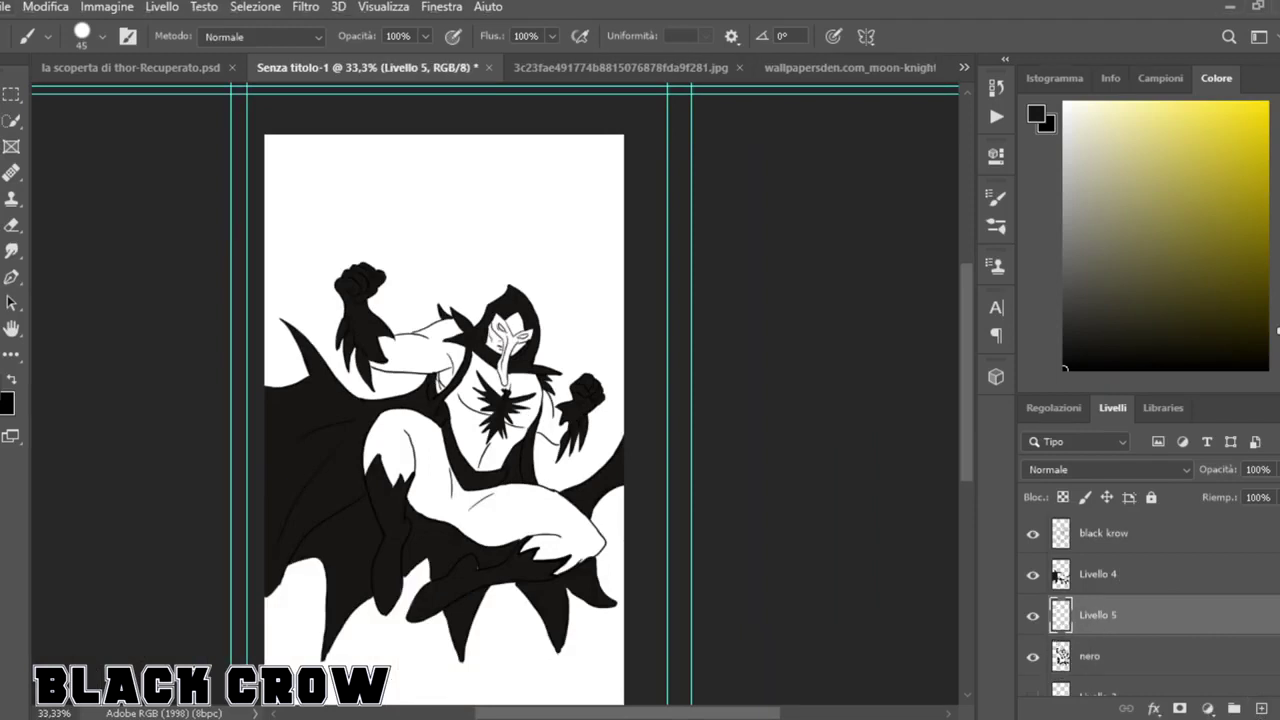
{"action": "key", "text": "ctrl+0"}
{"action": "left_click", "coordinate": [1080, 630], "text": "alt"}
{"action": "left_click_drag", "start_coordinate": [1080, 132], "coordinate": [1064, 316]}
{"action": "left_click", "coordinate": [13, 378]}
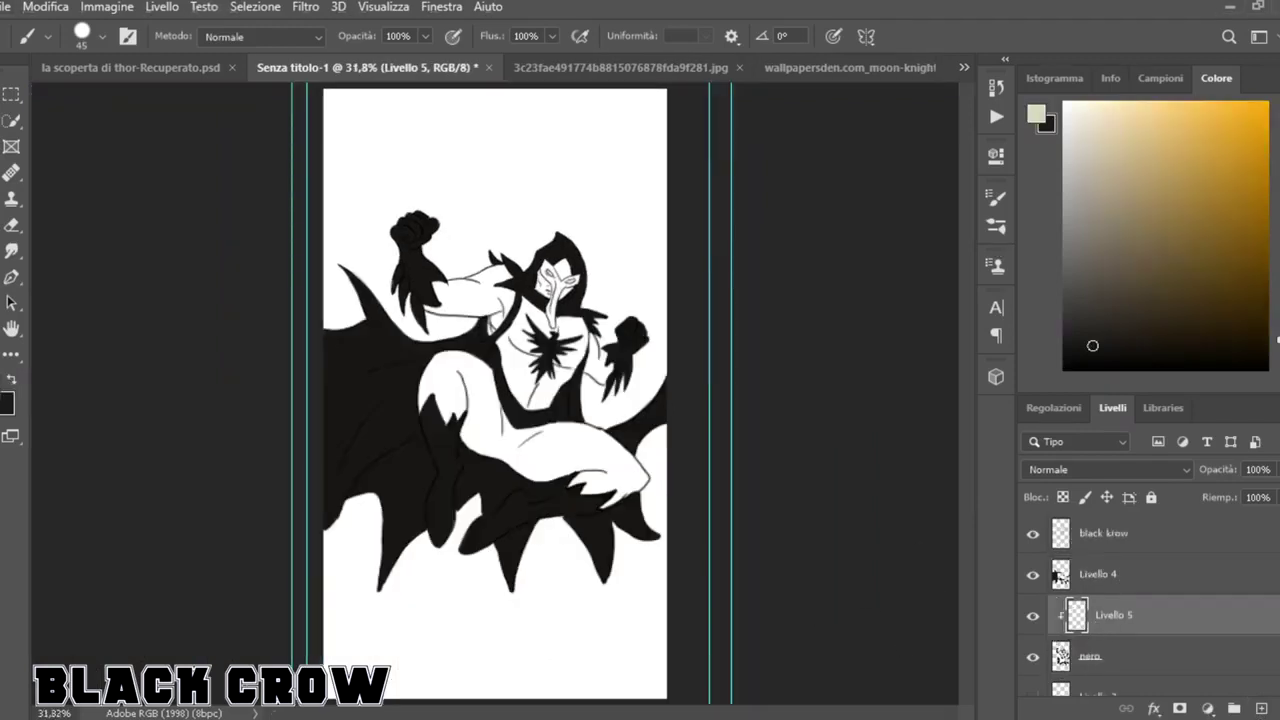
Hide Livello 4 and paint soft pale highlights on the raised leg's boot, the hood and the narrow cape strip at 45 px.
{"action": "key", "text": "ctrl+plus"}
{"action": "key", "text": "ctrl+plus"}
{"action": "key", "text": "ctrl+plus"}
{"action": "left_click", "coordinate": [1033, 575]}
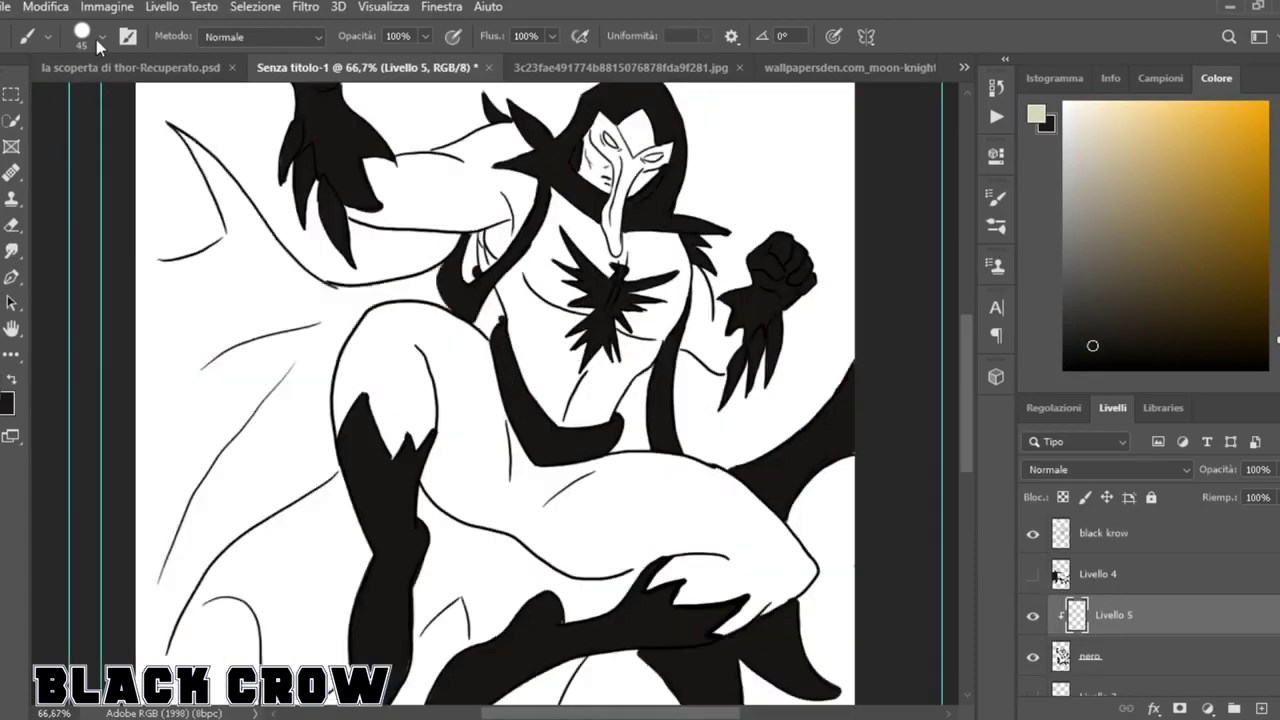
{"action": "left_click_drag", "start_coordinate": [368, 534], "coordinate": [346, 438]}
{"action": "left_click_drag", "start_coordinate": [279, 184], "coordinate": [291, 131]}
{"action": "left_click_drag", "start_coordinate": [969, 374], "coordinate": [969, 357]}
{"action": "left_click_drag", "start_coordinate": [690, 387], "coordinate": [686, 498]}
{"action": "left_click_drag", "start_coordinate": [640, 135], "coordinate": [680, 172]}
{"action": "left_click_drag", "start_coordinate": [691, 220], "coordinate": [684, 258]}
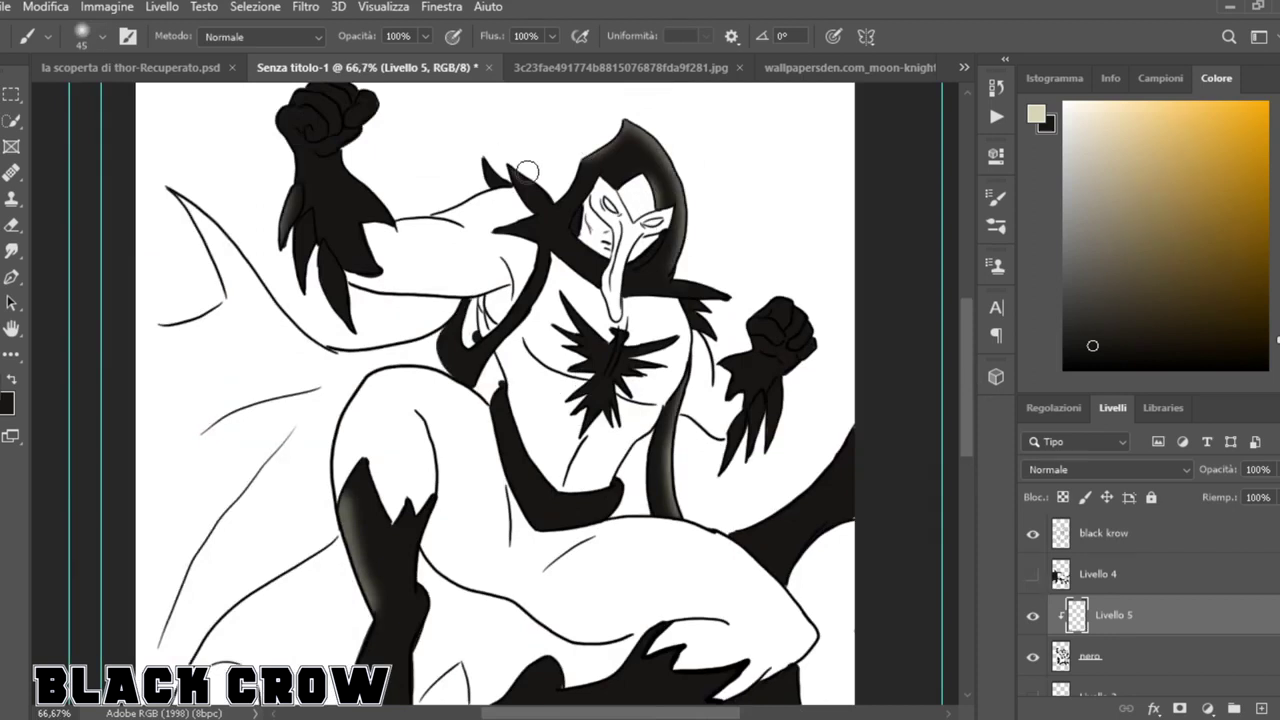
Paint soft pale highlights on the raised gauntlet, then reduce the brush to 26 px for its claws, the fists and the sash.
{"action": "left_click_drag", "start_coordinate": [346, 166], "coordinate": [388, 216]}
{"action": "mouse_move", "coordinate": [348, 325]}
{"action": "left_mouse_down"}
{"action": "mouse_move", "coordinate": [322, 268]}
{"action": "mouse_move", "coordinate": [334, 306]}
{"action": "left_mouse_up"}
{"action": "left_click", "coordinate": [102, 36]}
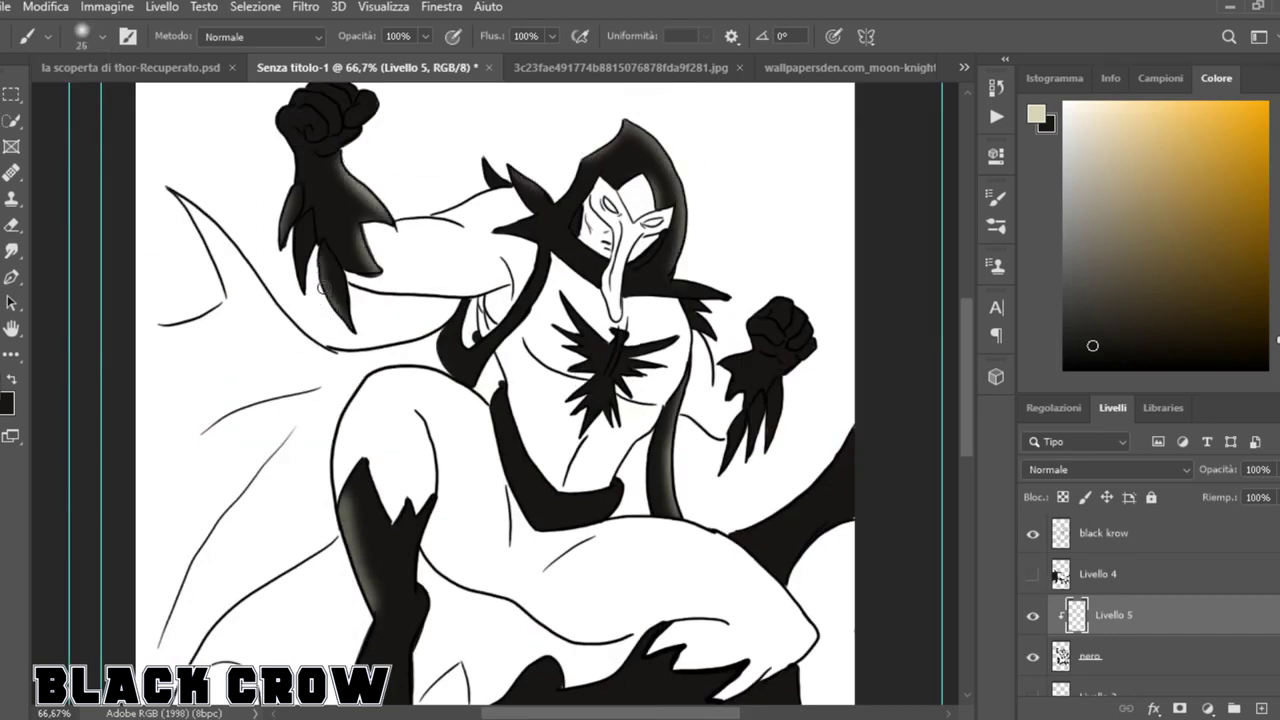
{"action": "left_click_drag", "start_coordinate": [324, 258], "coordinate": [337, 302]}
{"action": "left_click_drag", "start_coordinate": [299, 224], "coordinate": [302, 282]}
{"action": "left_click_drag", "start_coordinate": [281, 112], "coordinate": [296, 162]}
{"action": "mouse_move", "coordinate": [510, 399]}
{"action": "left_mouse_down"}
{"action": "mouse_move", "coordinate": [503, 477]}
{"action": "mouse_move", "coordinate": [532, 454]}
{"action": "mouse_move", "coordinate": [580, 489]}
{"action": "mouse_move", "coordinate": [605, 515]}
{"action": "left_mouse_up"}
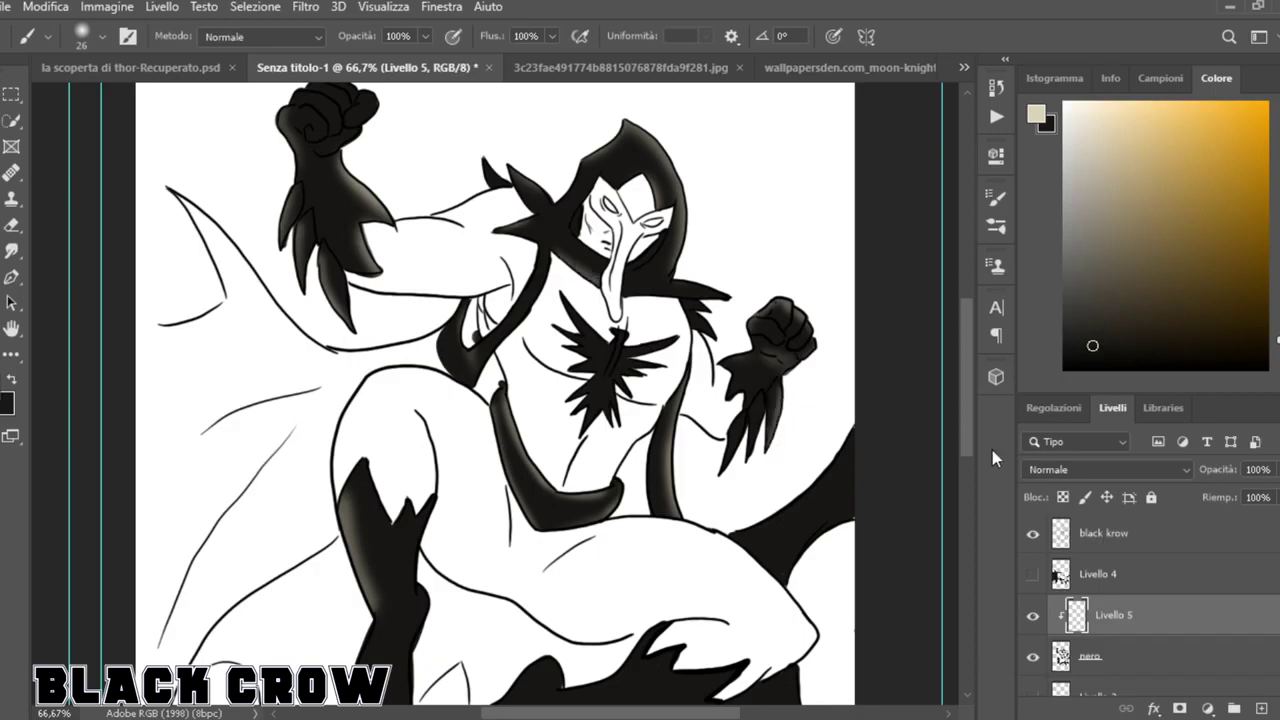
Paint soft pale highlights along the cape beyond the folded knee and along both boots at 26 px.
{"action": "scroll", "coordinate": [794, 469], "scroll_direction": "down", "scroll_amount": 1}
{"action": "scroll", "coordinate": [794, 469], "scroll_direction": "down", "scroll_amount": 3}
{"action": "left_click_drag", "start_coordinate": [795, 462], "coordinate": [815, 523]}
{"action": "left_click_drag", "start_coordinate": [466, 566], "coordinate": [610, 492]}
{"action": "left_click_drag", "start_coordinate": [568, 466], "coordinate": [608, 465]}
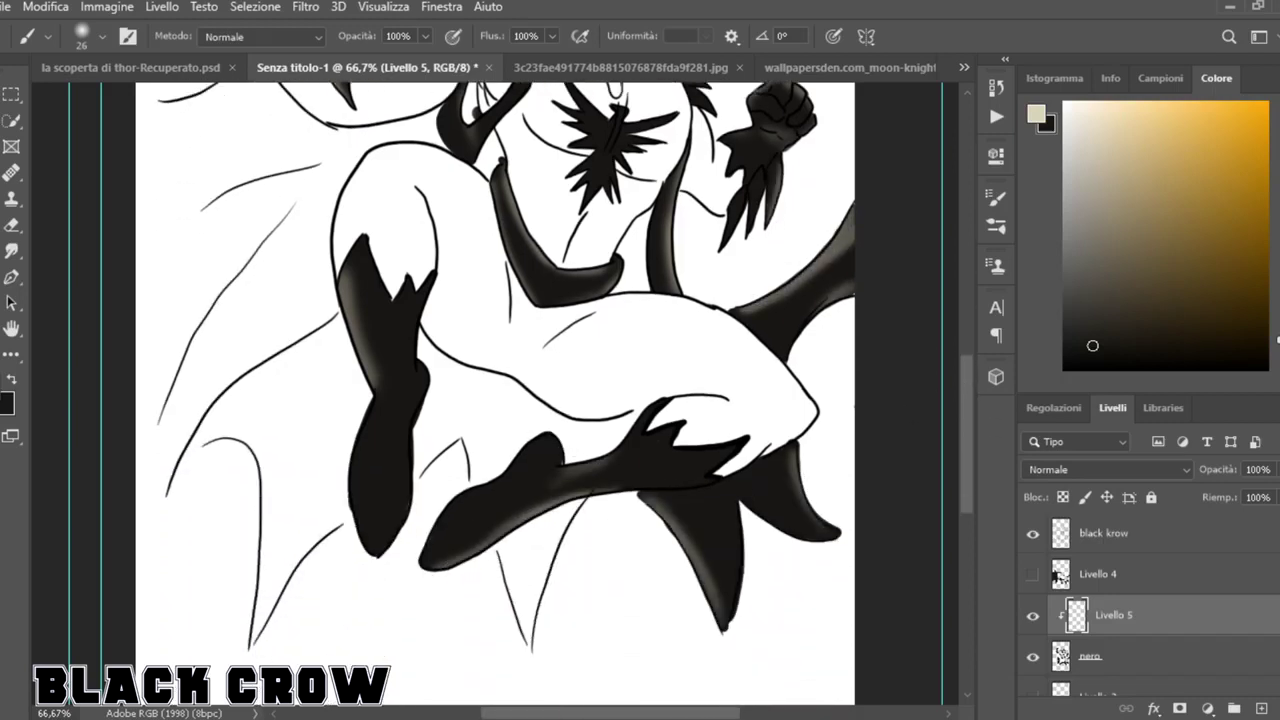
{"action": "left_click_drag", "start_coordinate": [426, 366], "coordinate": [408, 505]}
{"action": "left_click_drag", "start_coordinate": [358, 470], "coordinate": [374, 550]}
{"action": "left_click_drag", "start_coordinate": [362, 430], "coordinate": [368, 545]}
{"action": "left_click_drag", "start_coordinate": [376, 406], "coordinate": [374, 486]}
{"action": "left_click_drag", "start_coordinate": [426, 558], "coordinate": [460, 504]}
Show Livello 4 and add a new layer above it, clipped to it.
{"action": "left_click", "coordinate": [1033, 575]}
{"action": "left_click", "coordinate": [1103, 583]}
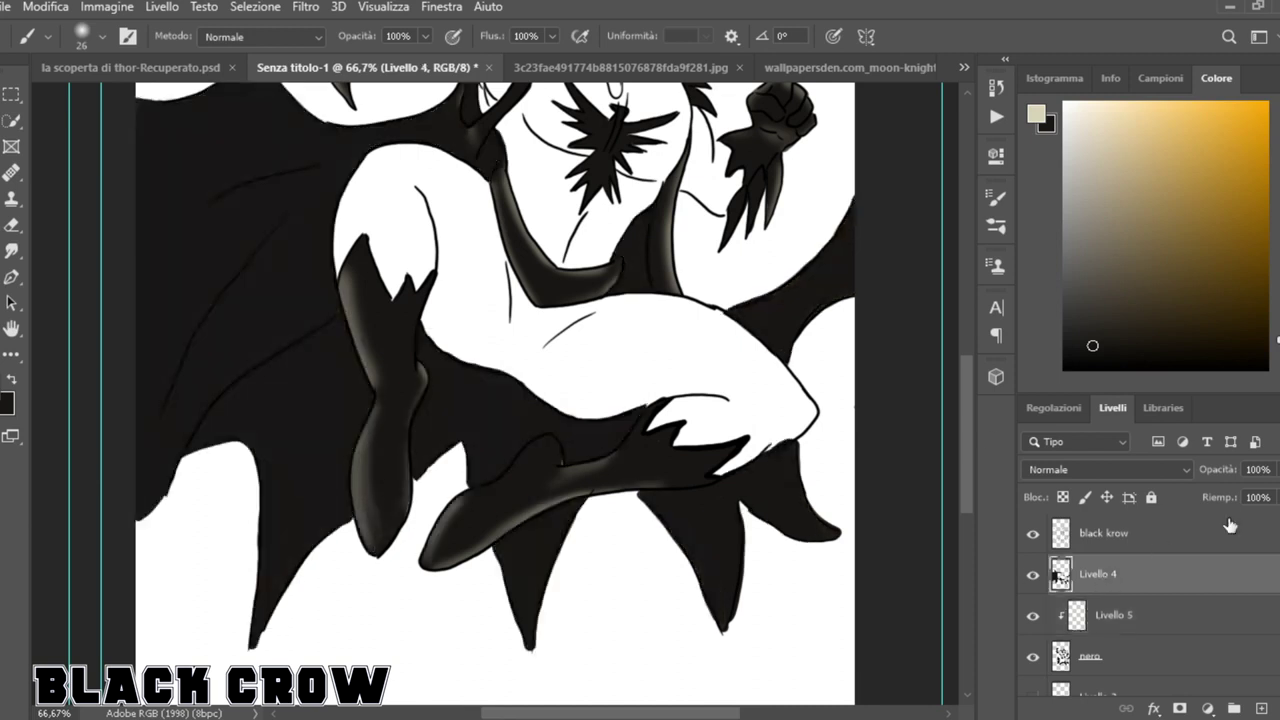
{"action": "left_click", "coordinate": [1260, 709]}
{"action": "key", "text": "ctrl+alt+g"}
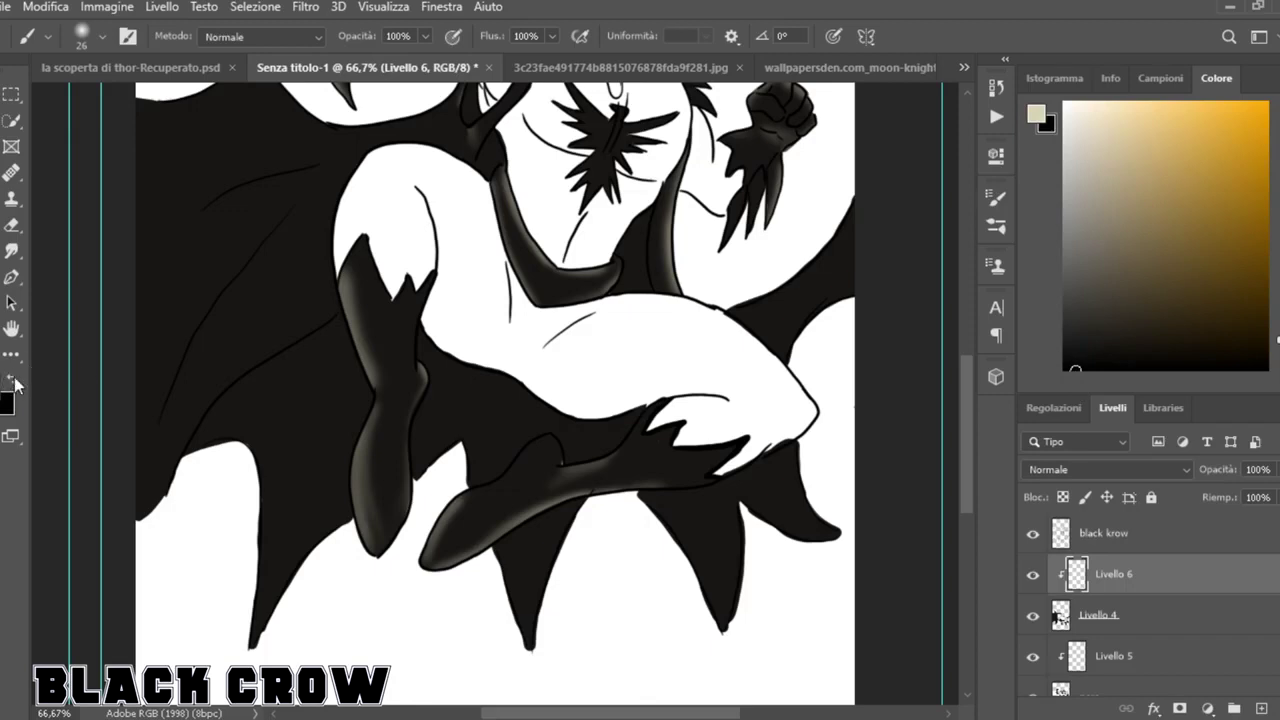
On Livello 6, shade the cape's folds and the areas behind the legs with a soft black brush at 43 px.
{"action": "left_click", "coordinate": [13, 382]}
{"action": "mouse_move", "coordinate": [427, 342]}
{"action": "left_mouse_down"}
{"action": "mouse_move", "coordinate": [580, 446]}
{"action": "mouse_move", "coordinate": [574, 417]}
{"action": "left_mouse_up"}
{"action": "left_click_drag", "start_coordinate": [423, 382], "coordinate": [470, 479]}
{"action": "mouse_move", "coordinate": [323, 315]}
{"action": "left_mouse_down"}
{"action": "mouse_move", "coordinate": [366, 391]}
{"action": "mouse_move", "coordinate": [226, 406]}
{"action": "left_mouse_up"}
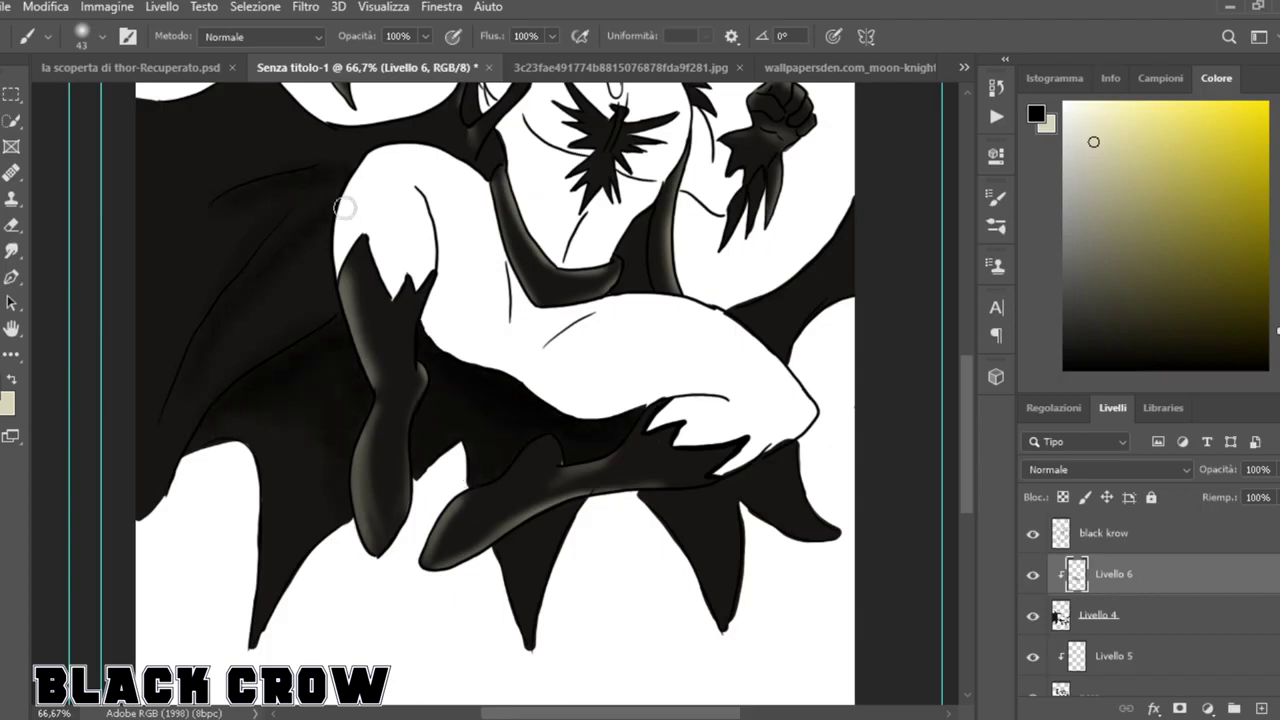
{"action": "scroll", "coordinate": [709, 323], "scroll_direction": "down", "scroll_amount": 2}
{"action": "scroll", "coordinate": [457, 258], "scroll_direction": "up", "scroll_amount": 3}
{"action": "left_click", "coordinate": [457, 258], "text": "ctrl"}
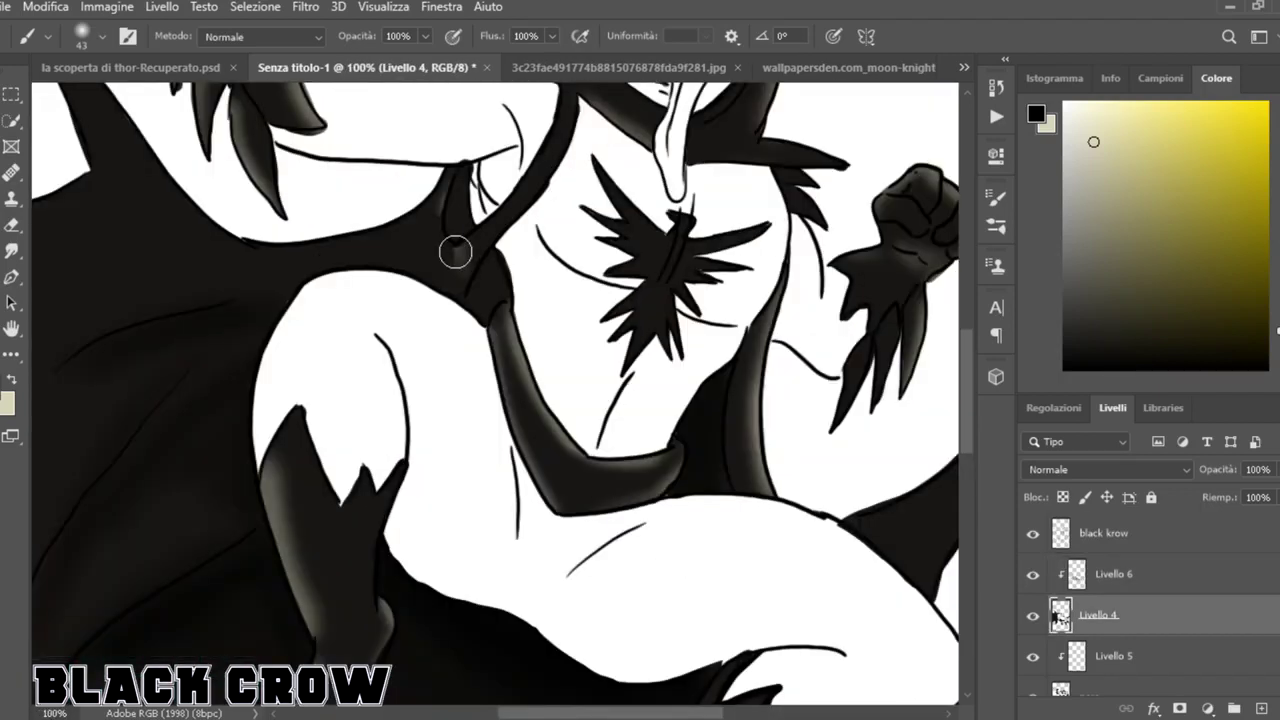
{"action": "key", "text": "ctrl+minus"}
{"action": "key", "text": "ctrl+minus"}
{"action": "left_click", "coordinate": [1140, 583]}
{"action": "left_click_drag", "start_coordinate": [297, 274], "coordinate": [278, 384]}
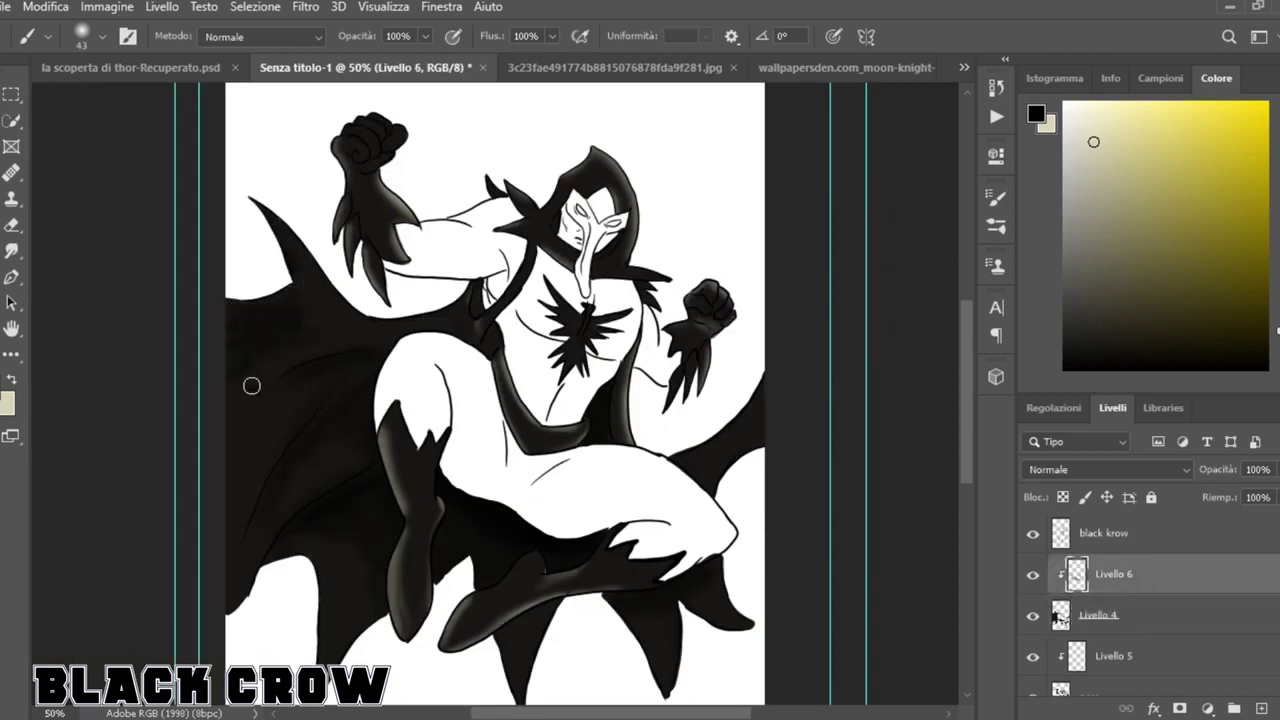
Reduce the soft brush to 18 px and darken the hood's inner edges around the face in black on Livello 5.
{"action": "key", "text": "ctrl+minus"}
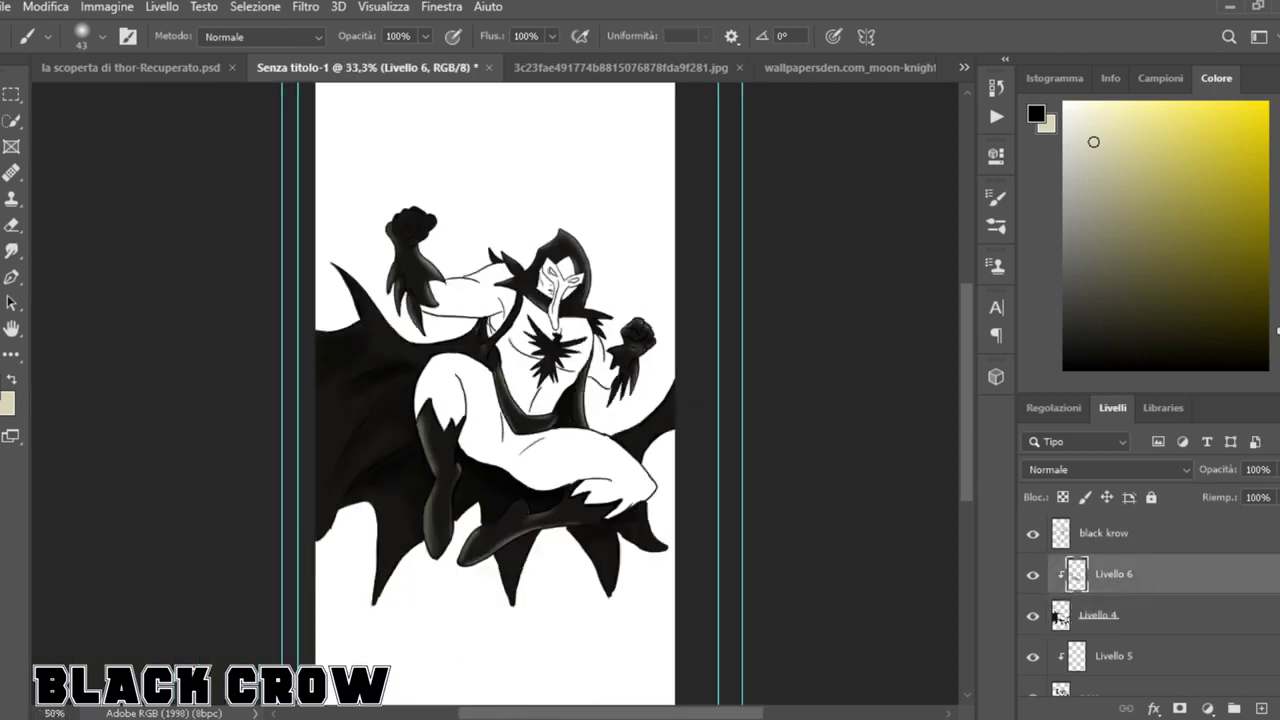
{"action": "key", "text": "ctrl+plus"}
{"action": "key", "text": "ctrl+plus"}
{"action": "key", "text": "ctrl+plus"}
{"action": "key", "text": "ctrl+plus"}
{"action": "left_click_drag", "start_coordinate": [965, 350], "coordinate": [965, 298]}
{"action": "key", "text": "bracketleft"}
{"action": "key", "text": "bracketleft"}
{"action": "key", "text": "bracketleft"}
{"action": "key", "text": "bracketleft"}
{"action": "key", "text": "bracketleft"}
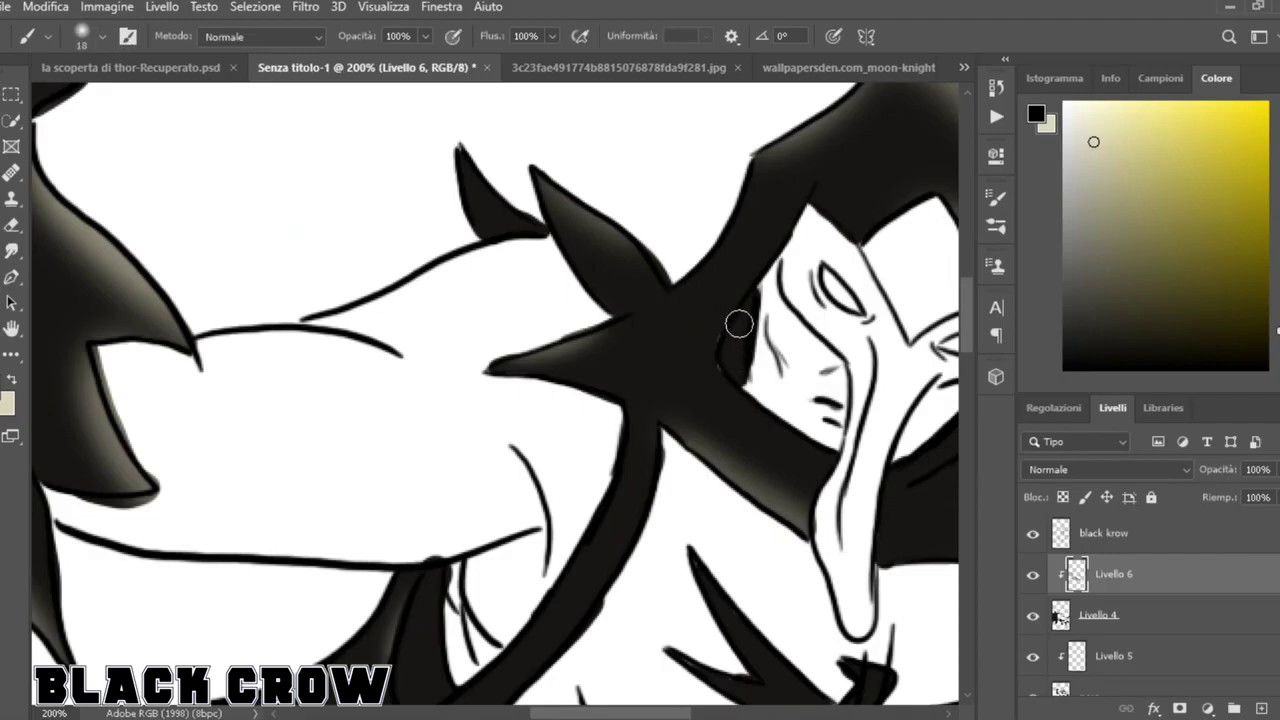
{"action": "scroll", "coordinate": [772, 486], "scroll_direction": "right", "scroll_amount": 3}
{"action": "left_click", "coordinate": [1033, 619]}
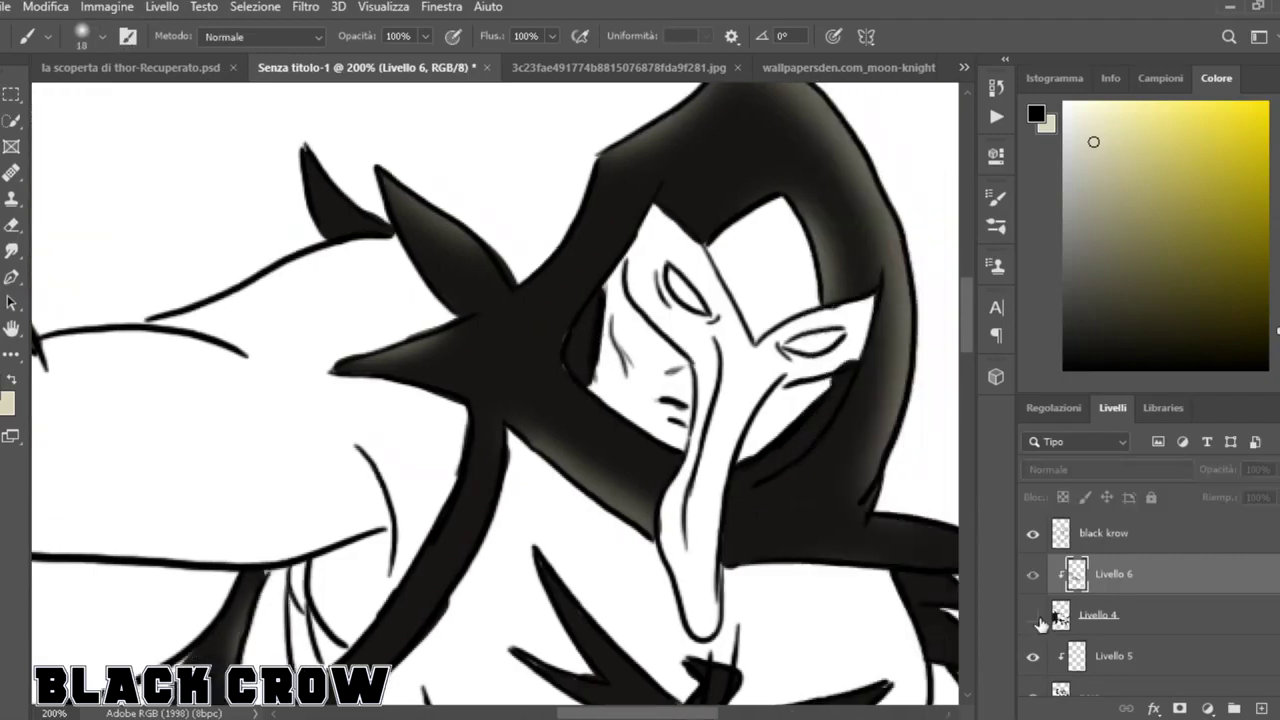
{"action": "left_click", "coordinate": [1033, 616]}
{"action": "scroll", "coordinate": [1169, 560], "scroll_direction": "down", "scroll_amount": 3}
{"action": "left_click", "coordinate": [1160, 536]}
{"action": "left_click_drag", "start_coordinate": [773, 468], "coordinate": [826, 403]}
{"action": "left_click_drag", "start_coordinate": [579, 360], "coordinate": [600, 302]}
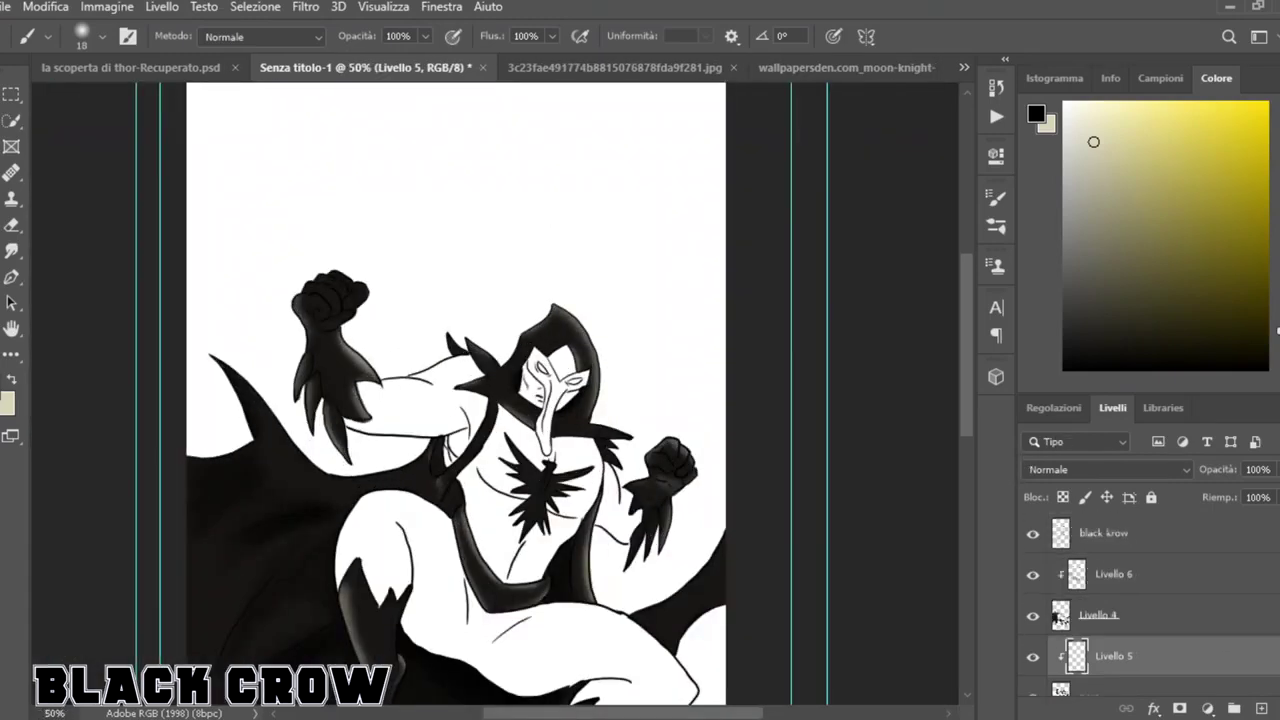
Add a new layer named blu above Livello 6.
{"action": "left_click", "coordinate": [1120, 574]}
{"action": "type", "text": "blu"}
{"action": "key", "text": "Return"}
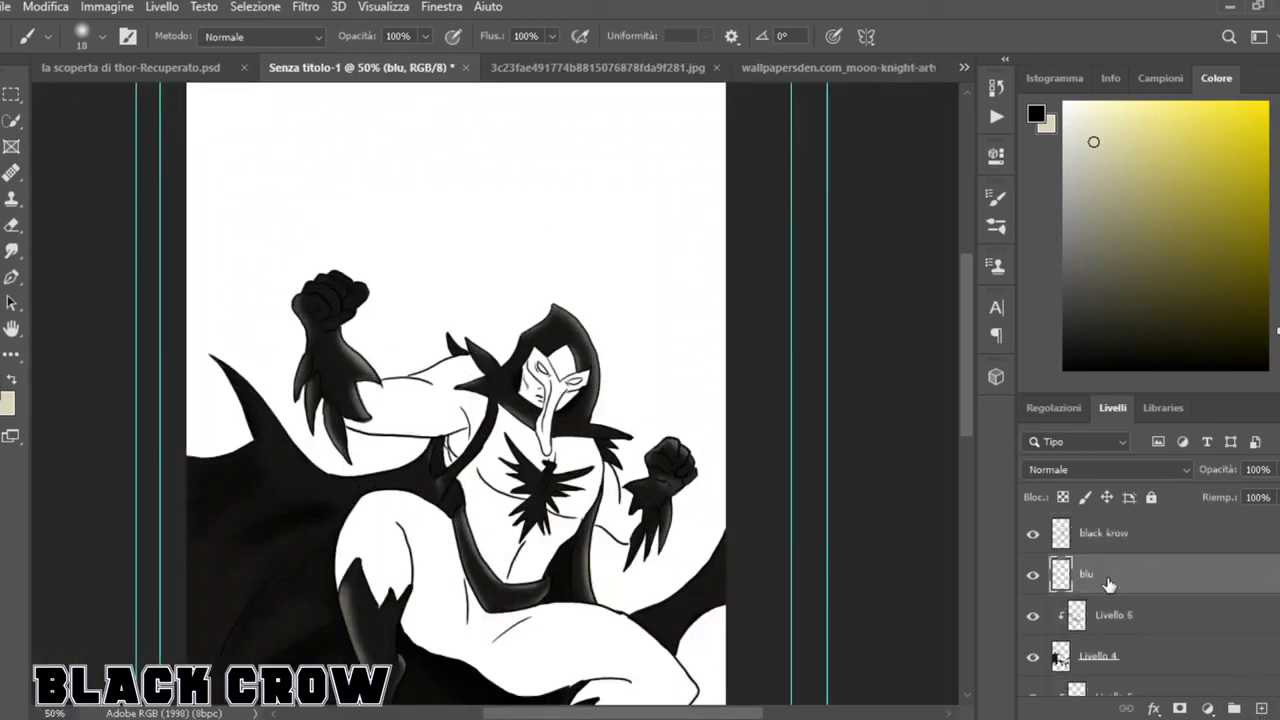
Choose a dark blue with a hard round brush, and move layer blu below nero in the layer stack.
{"action": "left_click", "coordinate": [1277, 206]}
{"action": "left_click_drag", "start_coordinate": [1243, 268], "coordinate": [1254, 280]}
{"action": "left_click", "coordinate": [16, 379]}
{"action": "left_click", "coordinate": [101, 36]}
{"action": "left_click", "coordinate": [90, 156]}
{"action": "key", "text": "ctrl+plus"}
{"action": "key", "text": "ctrl+plus"}
{"action": "left_click_drag", "start_coordinate": [1146, 581], "coordinate": [1153, 612]}
Fill both arms and the torso of the suit with dark blue on layer blu at 32 px.
{"action": "mouse_move", "coordinate": [240, 375]}
{"action": "left_mouse_down"}
{"action": "mouse_move", "coordinate": [250, 400]}
{"action": "mouse_move", "coordinate": [223, 449]}
{"action": "mouse_move", "coordinate": [420, 460]}
{"action": "mouse_move", "coordinate": [450, 340]}
{"action": "mouse_move", "coordinate": [340, 355]}
{"action": "mouse_move", "coordinate": [415, 410]}
{"action": "mouse_move", "coordinate": [398, 508]}
{"action": "mouse_move", "coordinate": [412, 492]}
{"action": "left_mouse_up"}
{"action": "mouse_move", "coordinate": [537, 552]}
{"action": "left_mouse_down"}
{"action": "mouse_move", "coordinate": [586, 534]}
{"action": "mouse_move", "coordinate": [466, 523]}
{"action": "mouse_move", "coordinate": [612, 490]}
{"action": "mouse_move", "coordinate": [731, 583]}
{"action": "mouse_move", "coordinate": [740, 680]}
{"action": "mouse_move", "coordinate": [766, 646]}
{"action": "mouse_move", "coordinate": [655, 540]}
{"action": "mouse_move", "coordinate": [733, 465]}
{"action": "mouse_move", "coordinate": [676, 625]}
{"action": "left_mouse_up"}
{"action": "left_click_drag", "start_coordinate": [967, 326], "coordinate": [967, 350]}
{"action": "mouse_move", "coordinate": [626, 422]}
{"action": "left_mouse_down"}
{"action": "mouse_move", "coordinate": [586, 534]}
{"action": "mouse_move", "coordinate": [653, 443]}
{"action": "mouse_move", "coordinate": [506, 301]}
{"action": "mouse_move", "coordinate": [565, 570]}
{"action": "mouse_move", "coordinate": [503, 337]}
{"action": "mouse_move", "coordinate": [503, 514]}
{"action": "mouse_move", "coordinate": [495, 450]}
{"action": "left_mouse_up"}
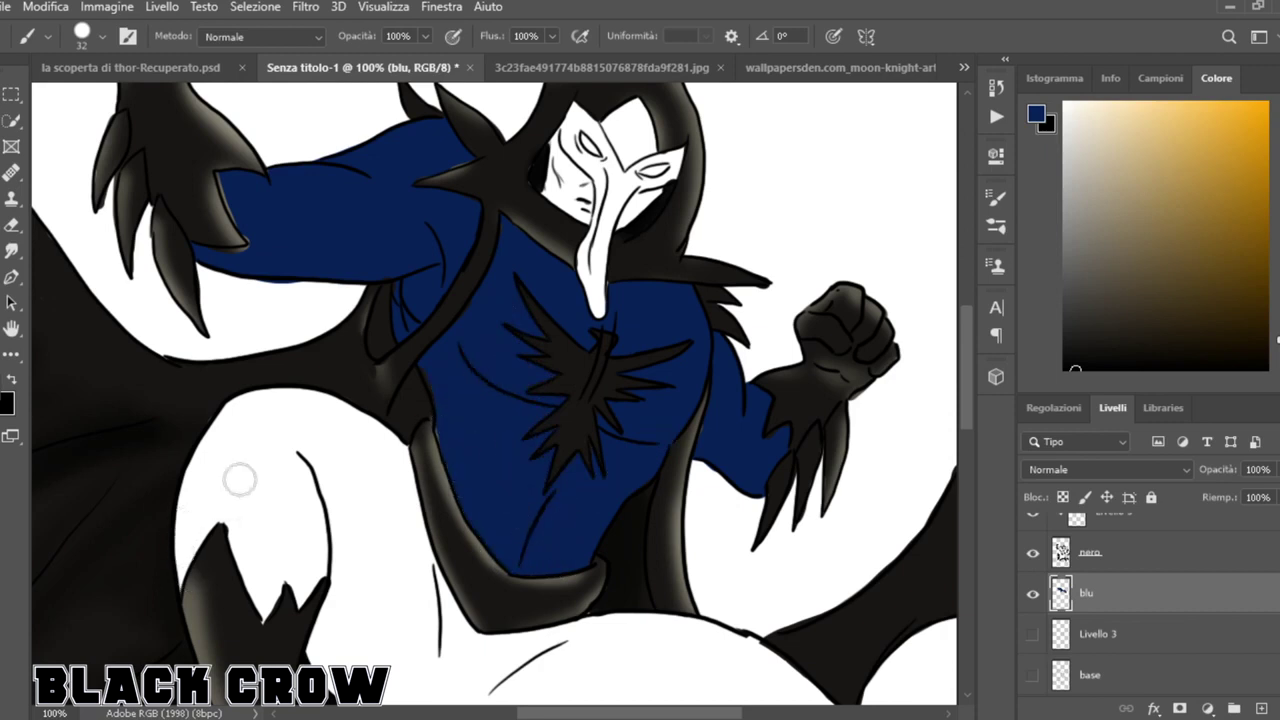
Fill the raised leg and the folded leg above the boots with dark blue on layer blu.
{"action": "mouse_move", "coordinate": [240, 504]}
{"action": "left_mouse_down"}
{"action": "mouse_move", "coordinate": [277, 455]}
{"action": "mouse_move", "coordinate": [191, 535]}
{"action": "mouse_move", "coordinate": [319, 526]}
{"action": "mouse_move", "coordinate": [267, 593]}
{"action": "mouse_move", "coordinate": [280, 480]}
{"action": "mouse_move", "coordinate": [390, 600]}
{"action": "mouse_move", "coordinate": [256, 418]}
{"action": "mouse_move", "coordinate": [363, 448]}
{"action": "mouse_move", "coordinate": [348, 466]}
{"action": "mouse_move", "coordinate": [364, 409]}
{"action": "mouse_move", "coordinate": [356, 530]}
{"action": "left_mouse_up"}
{"action": "left_click_drag", "start_coordinate": [967, 345], "coordinate": [967, 407]}
{"action": "left_click_drag", "start_coordinate": [452, 419], "coordinate": [329, 389]}
{"action": "left_click_drag", "start_coordinate": [437, 262], "coordinate": [479, 337]}
{"action": "mouse_move", "coordinate": [859, 510]}
{"action": "left_mouse_down"}
{"action": "mouse_move", "coordinate": [878, 501]}
{"action": "mouse_move", "coordinate": [826, 396]}
{"action": "mouse_move", "coordinate": [760, 563]}
{"action": "left_mouse_up"}
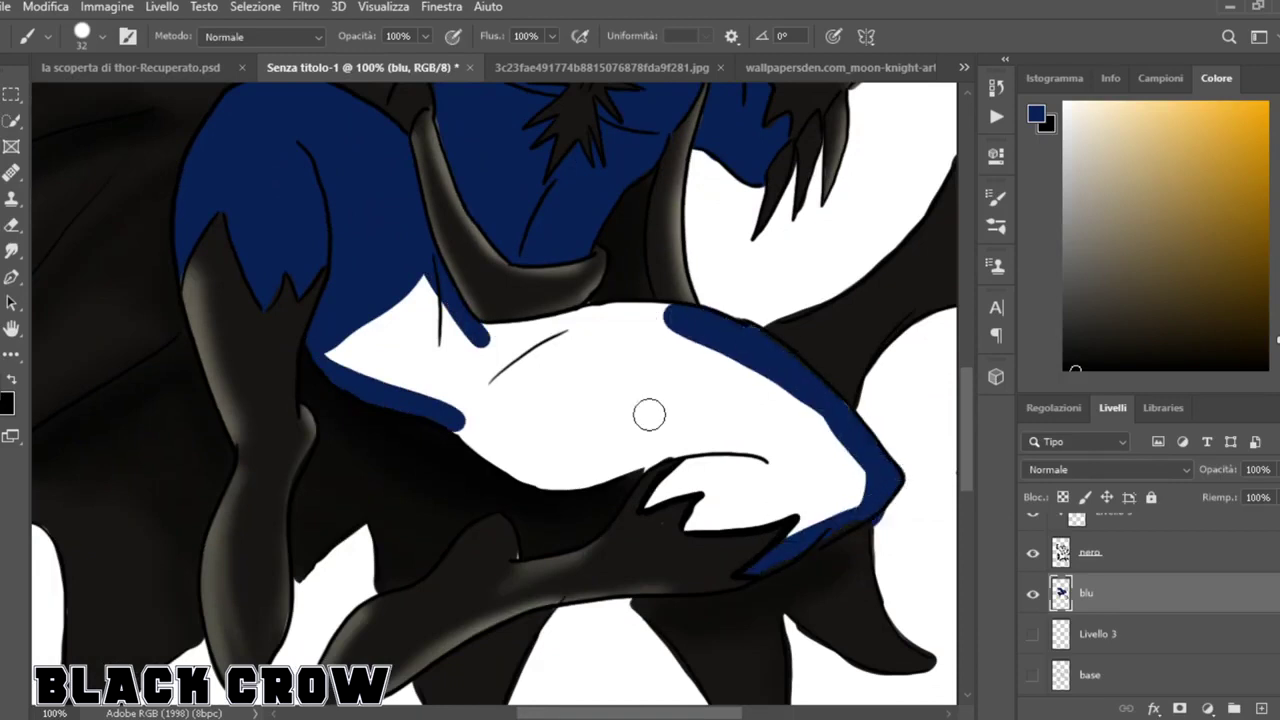
{"action": "mouse_move", "coordinate": [340, 380]}
{"action": "left_mouse_down"}
{"action": "mouse_move", "coordinate": [434, 323]}
{"action": "mouse_move", "coordinate": [386, 309]}
{"action": "mouse_move", "coordinate": [466, 394]}
{"action": "mouse_move", "coordinate": [637, 317]}
{"action": "mouse_move", "coordinate": [603, 346]}
{"action": "mouse_move", "coordinate": [794, 509]}
{"action": "mouse_move", "coordinate": [680, 478]}
{"action": "left_mouse_up"}
Fill the forehead gap between the hood and the mask with dark blue on layer blu.
{"action": "left_click", "coordinate": [1258, 560]}
{"action": "scroll", "coordinate": [1258, 562], "scroll_direction": "up", "scroll_amount": 3}
{"action": "key", "text": "ctrl+minus"}
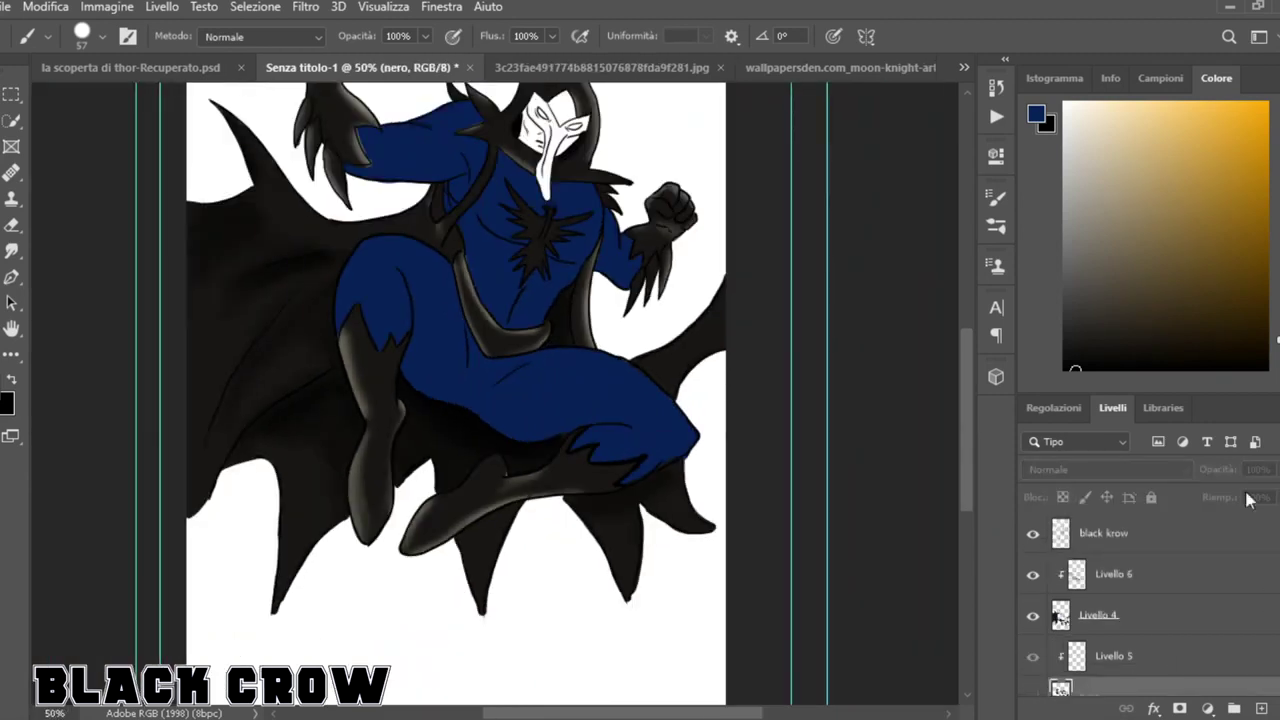
{"action": "scroll", "coordinate": [1175, 642], "scroll_direction": "down", "scroll_amount": 2}
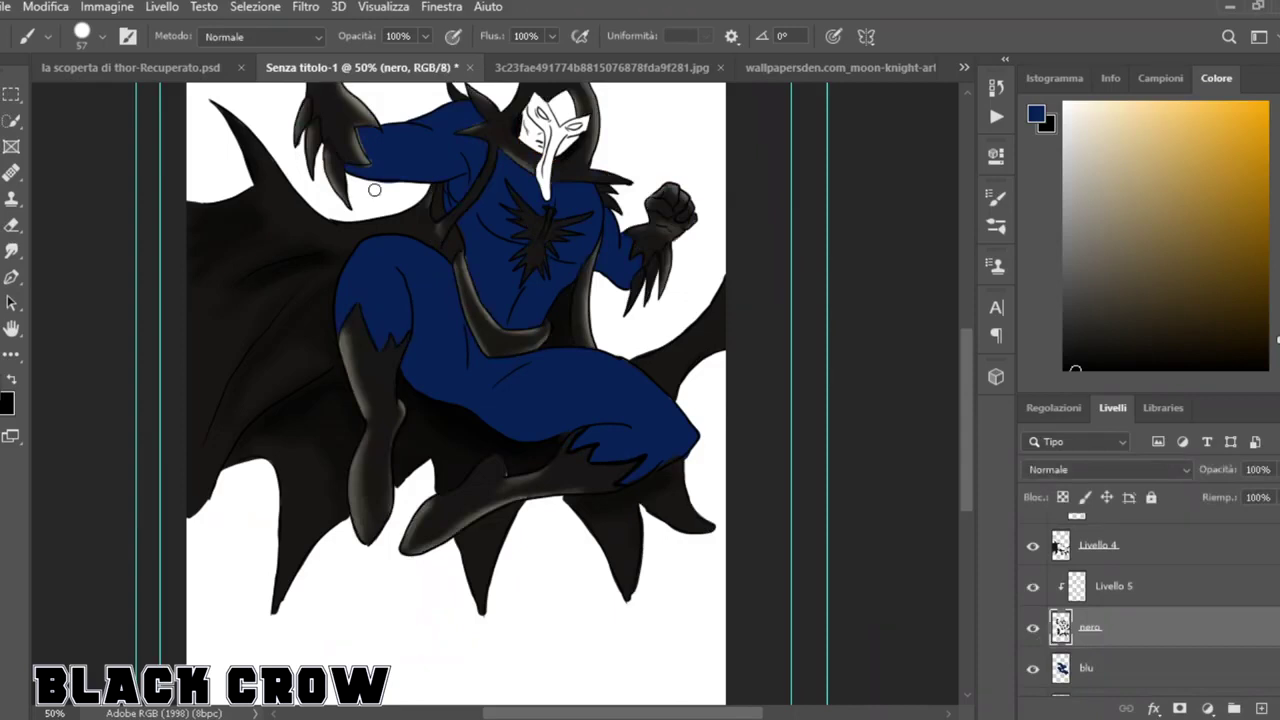
{"action": "key", "text": "ctrl+plus"}
{"action": "scroll", "coordinate": [1150, 600], "scroll_direction": "up", "scroll_amount": 1}
{"action": "scroll", "coordinate": [243, 320], "scroll_direction": "up", "scroll_amount": 6}
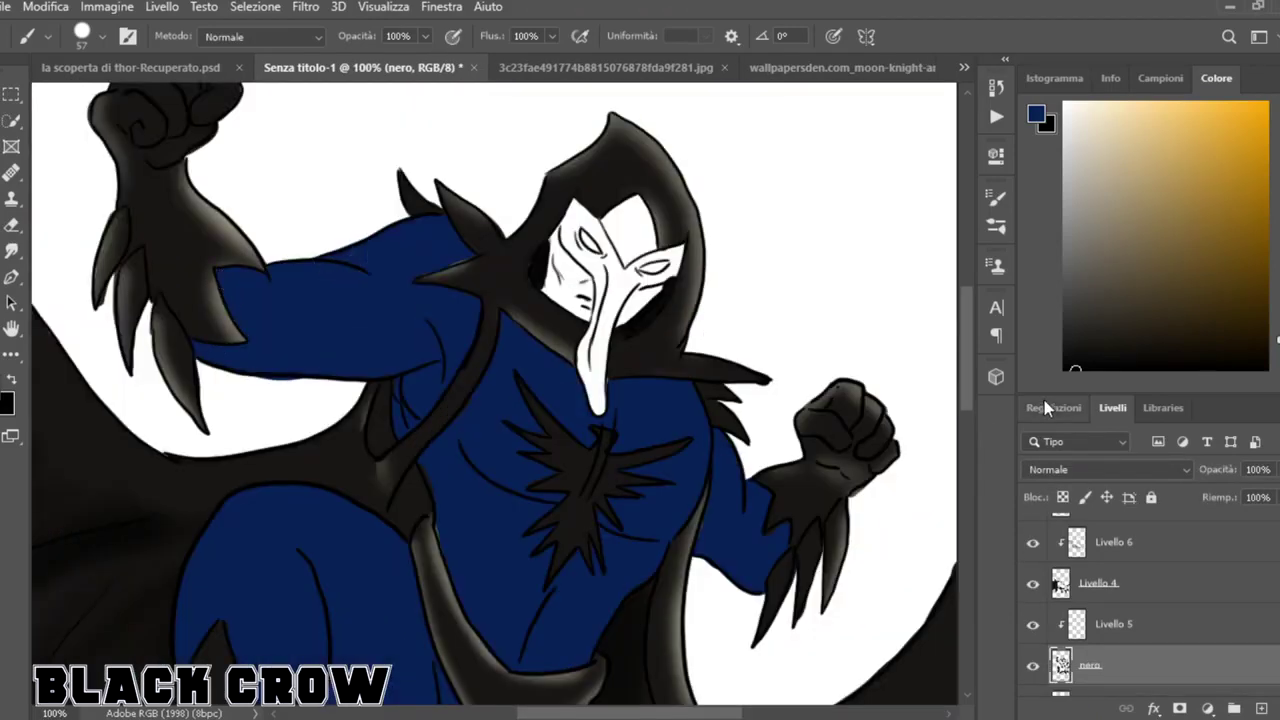
{"action": "scroll", "coordinate": [1229, 606], "scroll_direction": "down", "scroll_amount": 2}
{"action": "left_click", "coordinate": [1229, 600]}
{"action": "mouse_move", "coordinate": [618, 212]}
{"action": "left_mouse_down"}
{"action": "mouse_move", "coordinate": [630, 262]}
{"action": "mouse_move", "coordinate": [655, 234]}
{"action": "mouse_move", "coordinate": [644, 207]}
{"action": "mouse_move", "coordinate": [650, 248]}
{"action": "mouse_move", "coordinate": [636, 250]}
{"action": "mouse_move", "coordinate": [628, 225]}
{"action": "left_mouse_up"}
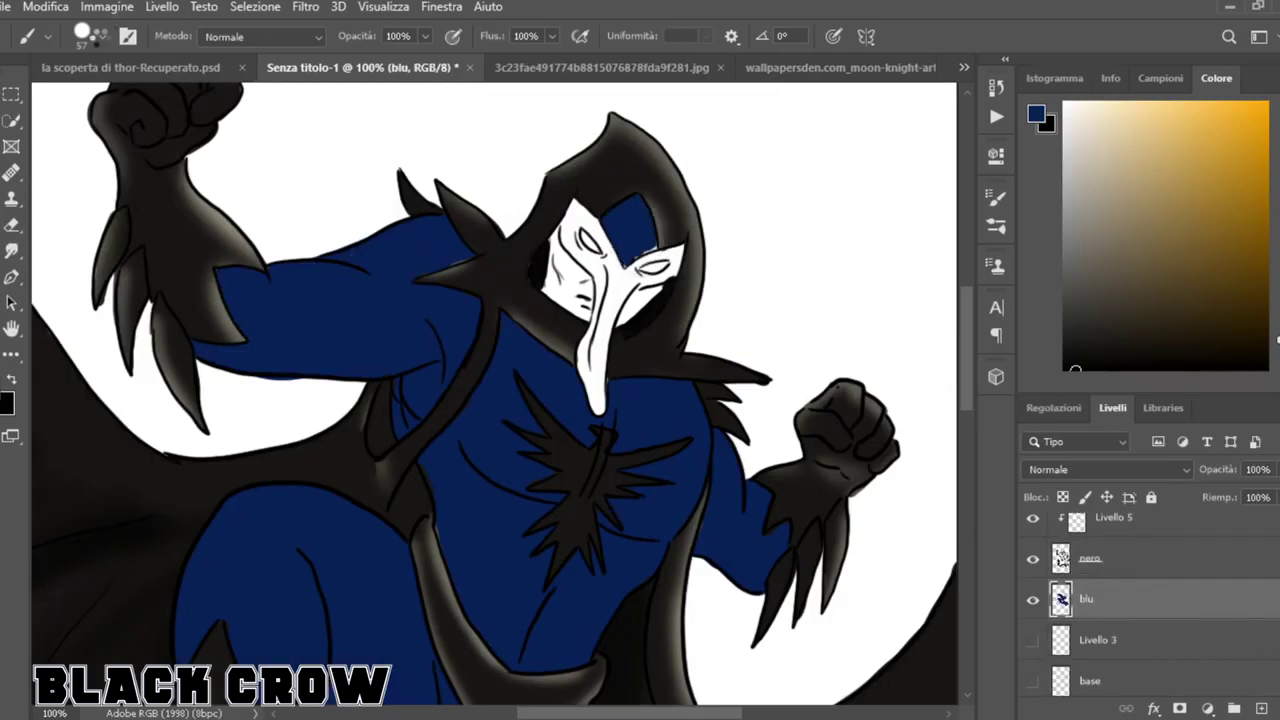
Reduce the hard round brush to 25 px and touch up the blue forehead area.
{"action": "left_click", "coordinate": [101, 37]}
{"action": "left_click", "coordinate": [88, 102]}
{"action": "left_click", "coordinate": [115, 146], "text": "ctrl"}
{"action": "key", "text": "ctrl+z"}
{"action": "left_click", "coordinate": [101, 37]}
{"action": "left_click_drag", "start_coordinate": [106, 104], "coordinate": [92, 104]}
{"action": "key", "text": "alt+bracketleft"}
{"action": "key", "text": "ctrl+minus"}
{"action": "key", "text": "ctrl+minus"}
{"action": "key", "text": "ctrl+minus"}
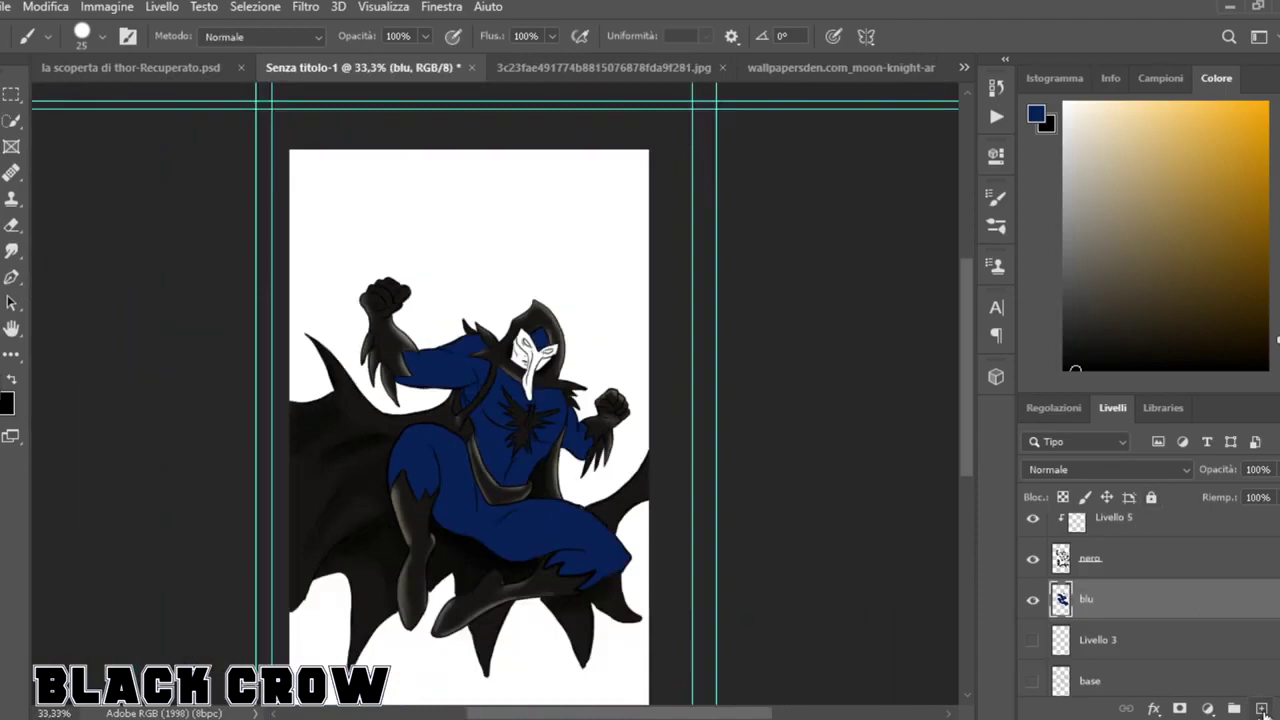
Add a layer named luce clipped to blu, and choose a light grey with a soft round brush.
{"action": "left_click", "coordinate": [1262, 709]}
{"action": "double_click", "coordinate": [1112, 602]}
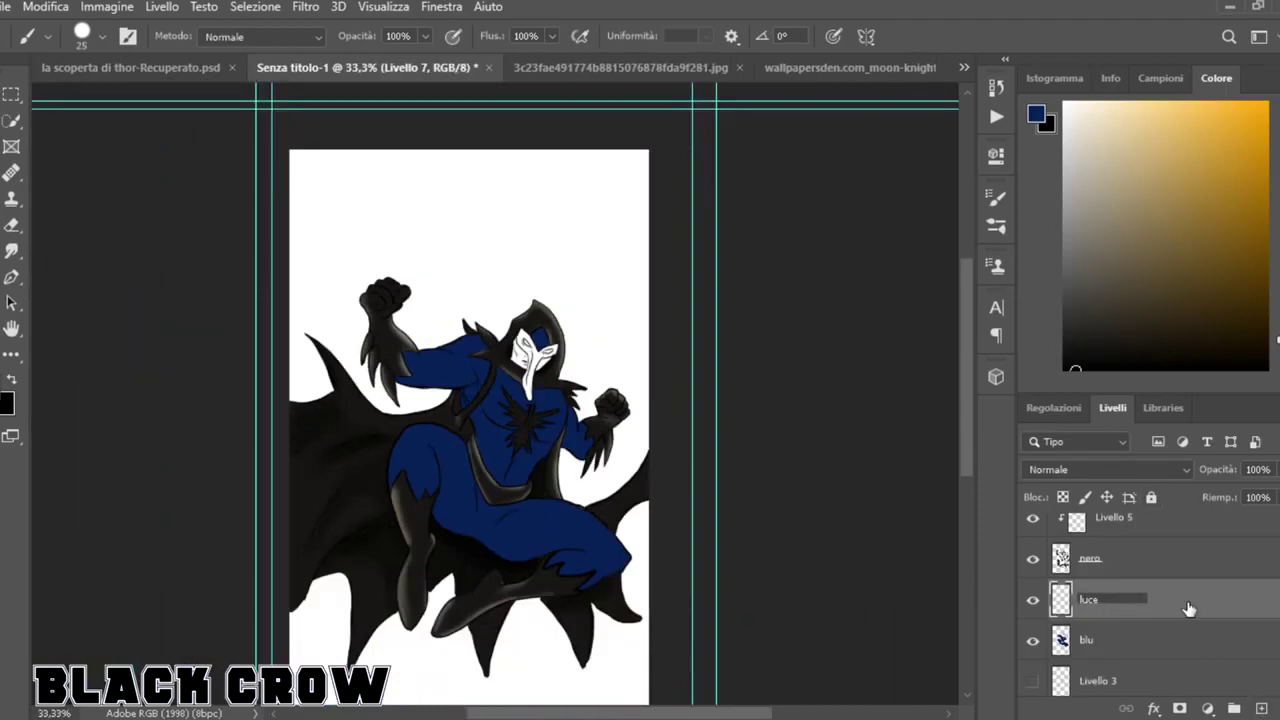
{"action": "key", "text": "Return"}
{"action": "left_click", "coordinate": [7, 403]}
{"action": "left_click", "coordinate": [12, 380]}
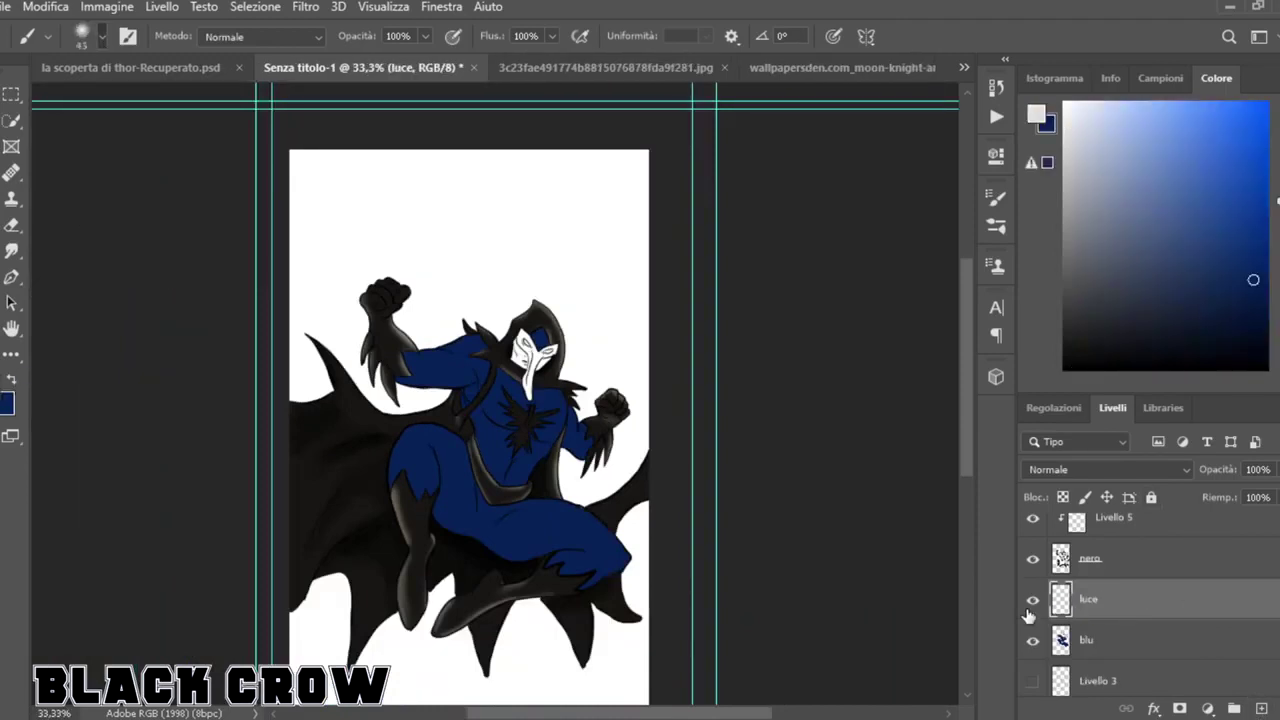
{"action": "key", "text": "ctrl+alt+g"}
{"action": "key", "text": "ctrl+1"}
{"action": "key", "text": "ctrl+minus"}
{"action": "key", "text": "ctrl+minus"}
{"action": "left_click_drag", "start_coordinate": [405, 356], "coordinate": [438, 352]}
{"action": "key", "text": "ctrl+plus"}
{"action": "key", "text": "ctrl+z"}
Paint soft light grey highlights on both arms, the shoulder and the chest on layer luce at 20 px.
{"action": "left_click_drag", "start_coordinate": [235, 270], "coordinate": [348, 266]}
{"action": "mouse_move", "coordinate": [428, 212]}
{"action": "left_mouse_down"}
{"action": "mouse_move", "coordinate": [336, 252]}
{"action": "mouse_move", "coordinate": [450, 222]}
{"action": "left_mouse_up"}
{"action": "mouse_move", "coordinate": [746, 482]}
{"action": "left_mouse_down"}
{"action": "mouse_move", "coordinate": [728, 426]}
{"action": "mouse_move", "coordinate": [754, 484]}
{"action": "left_mouse_up"}
{"action": "left_click_drag", "start_coordinate": [645, 369], "coordinate": [705, 401]}
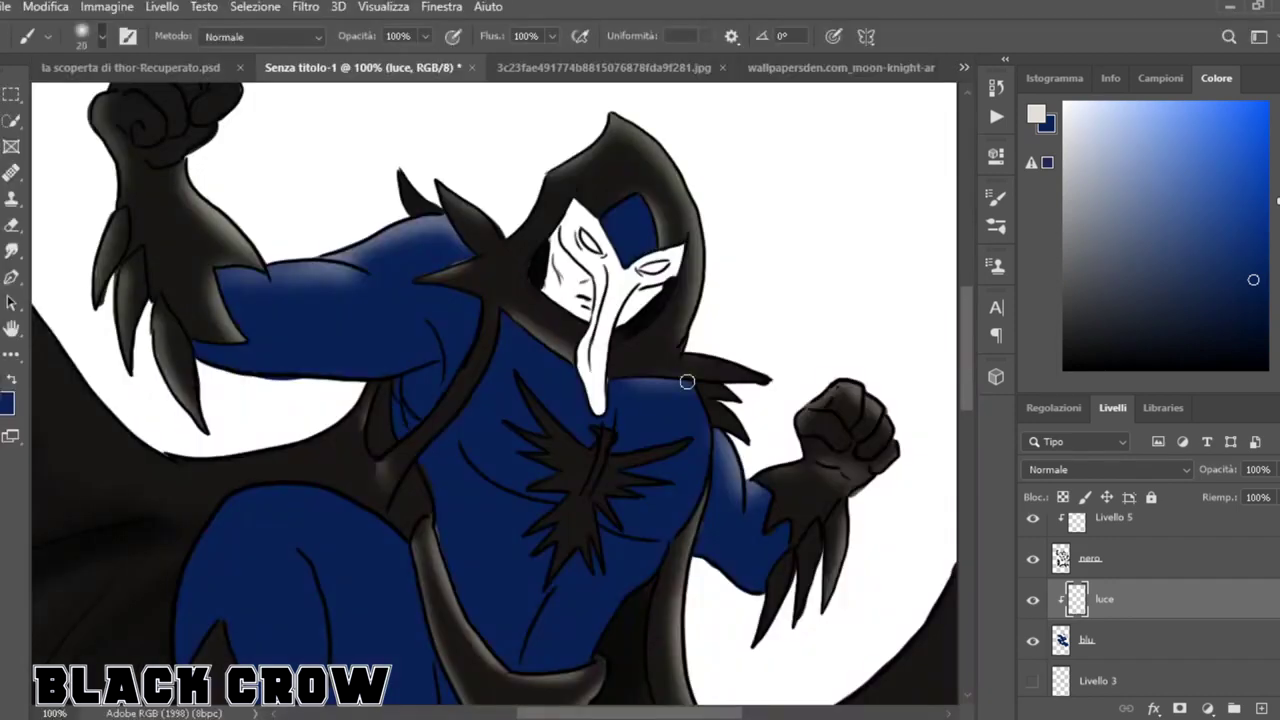
{"action": "left_click_drag", "start_coordinate": [687, 381], "coordinate": [710, 462]}
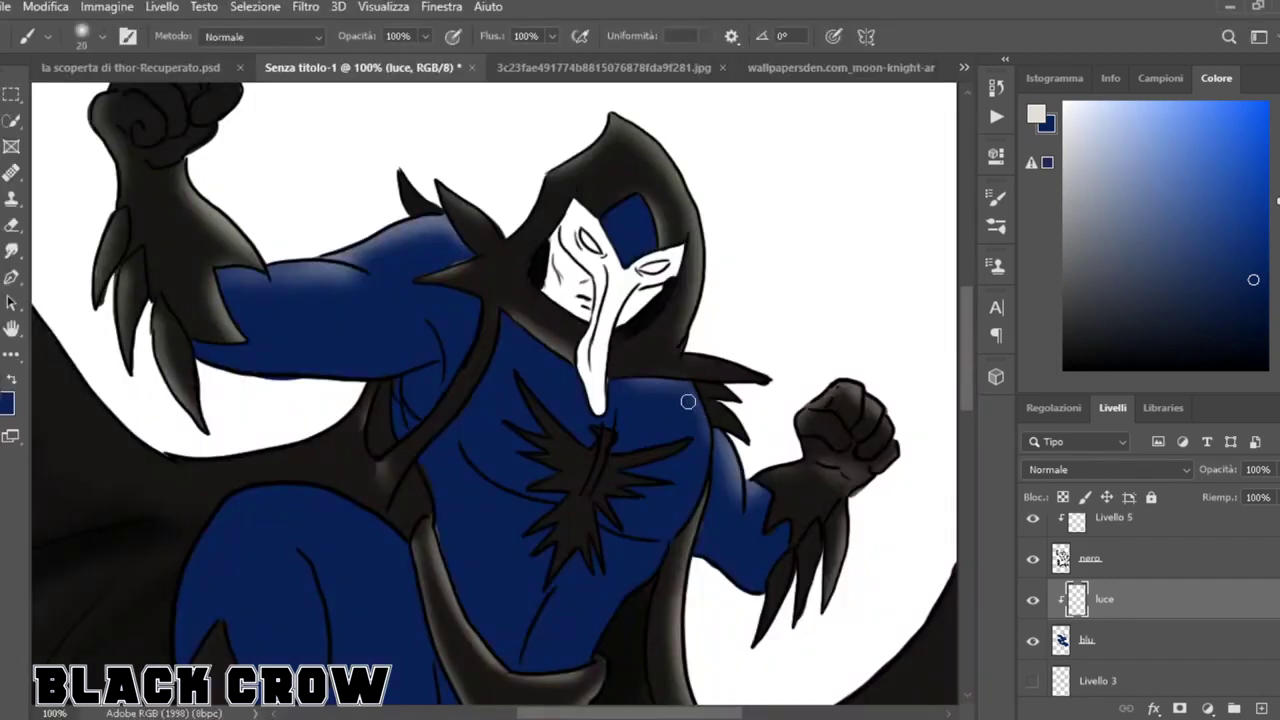
{"action": "left_click_drag", "start_coordinate": [436, 322], "coordinate": [455, 367]}
{"action": "left_click_drag", "start_coordinate": [515, 485], "coordinate": [462, 432]}
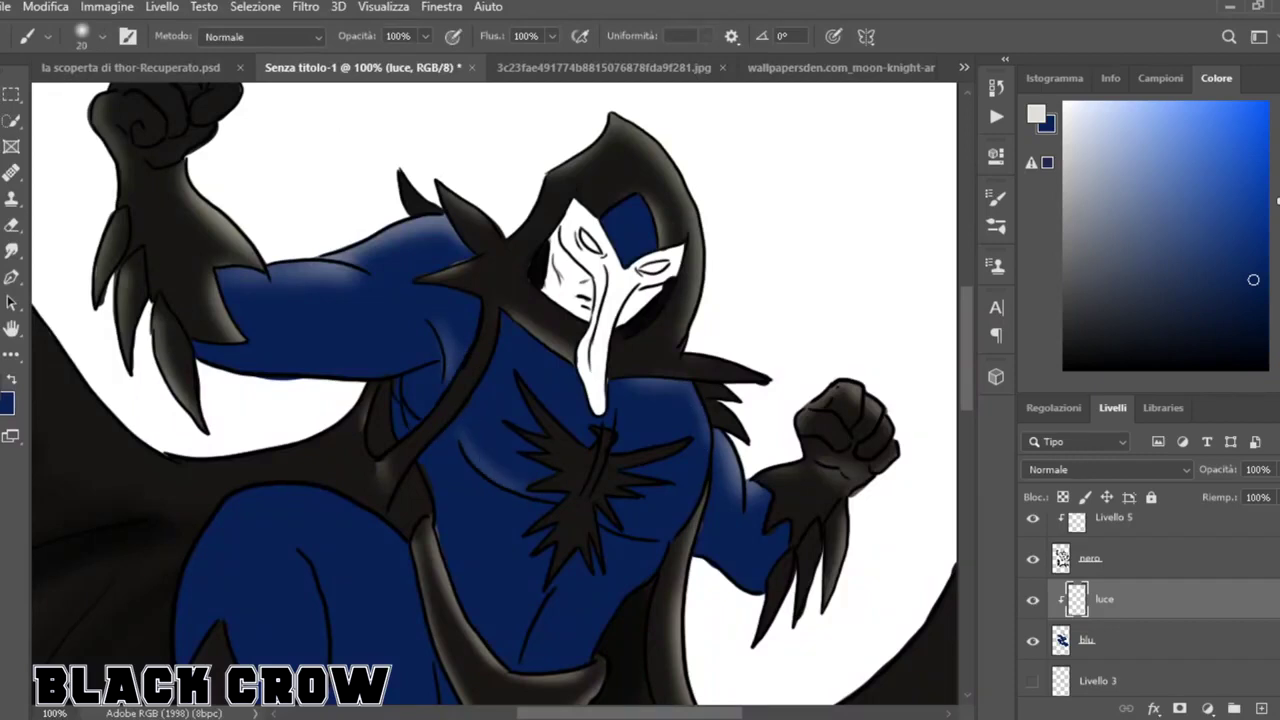
{"action": "left_click_drag", "start_coordinate": [470, 440], "coordinate": [529, 483]}
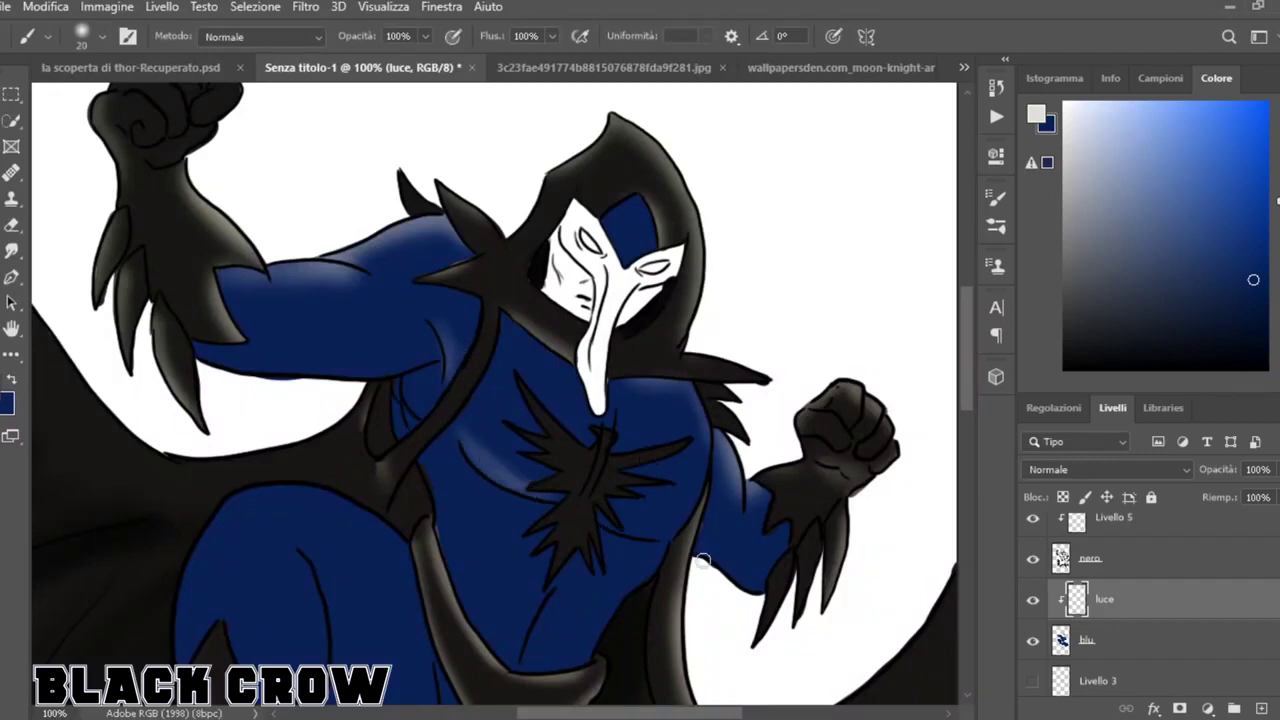
Highlight the abdomen, the raised knee and the folded leg with the soft light grey brush on layer luce.
{"action": "scroll", "coordinate": [537, 491], "scroll_direction": "down", "scroll_amount": 3}
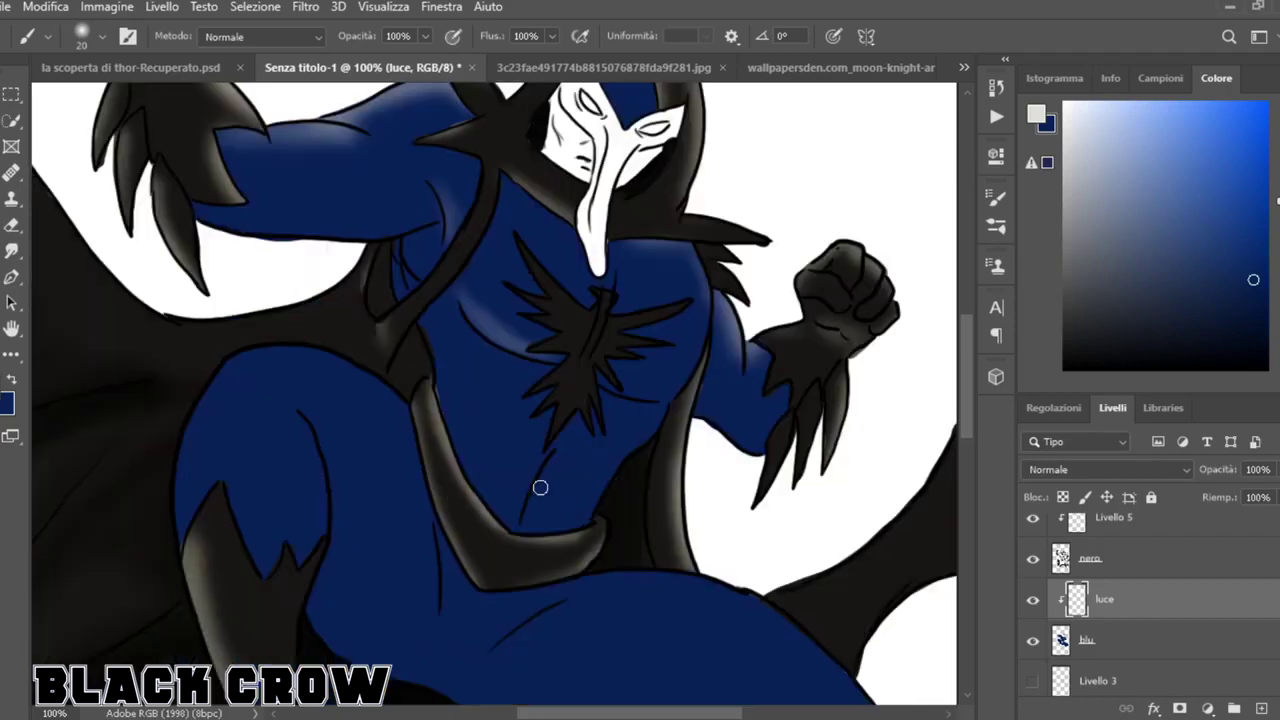
{"action": "mouse_move", "coordinate": [181, 458]}
{"action": "left_mouse_down"}
{"action": "mouse_move", "coordinate": [254, 349]}
{"action": "mouse_move", "coordinate": [371, 374]}
{"action": "left_mouse_up"}
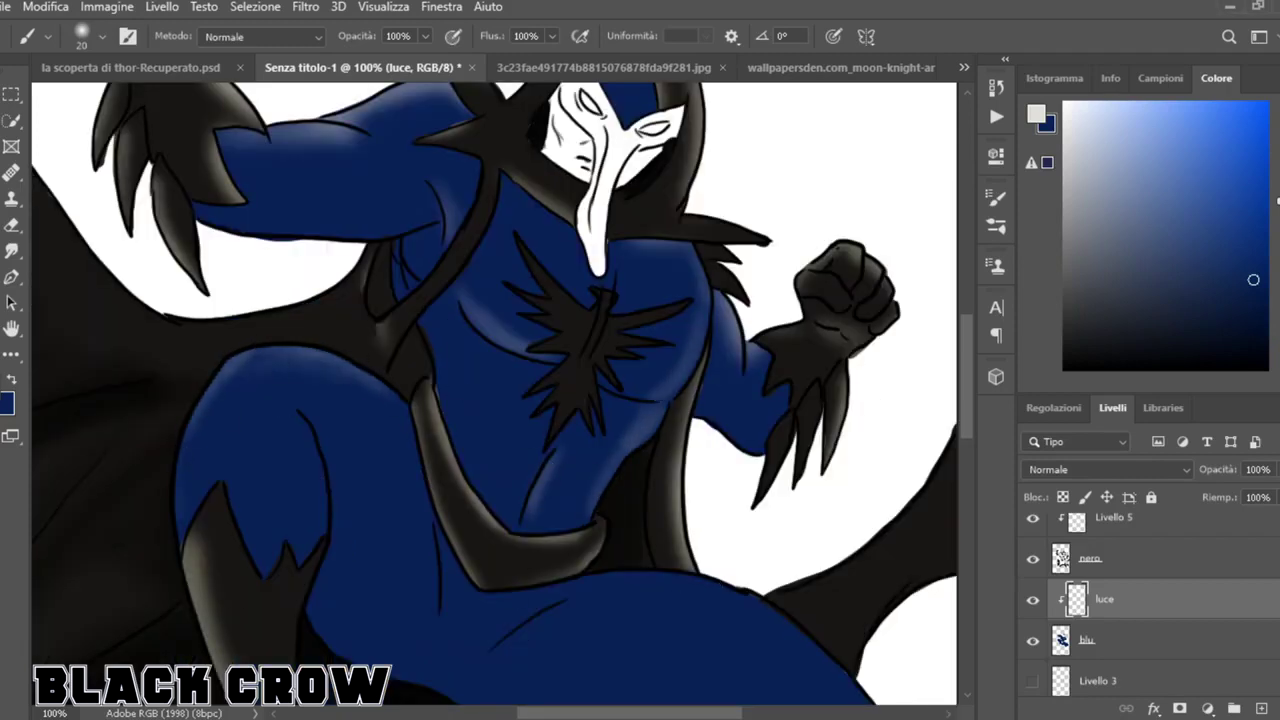
{"action": "scroll", "coordinate": [700, 530], "scroll_direction": "down", "scroll_amount": 5}
{"action": "mouse_move", "coordinate": [894, 529]}
{"action": "left_mouse_down"}
{"action": "mouse_move", "coordinate": [663, 357]}
{"action": "mouse_move", "coordinate": [590, 362]}
{"action": "mouse_move", "coordinate": [502, 430]}
{"action": "left_mouse_up"}
{"action": "left_click_drag", "start_coordinate": [412, 236], "coordinate": [420, 330]}
Add a new clipped layer above luce and set black as the painting colour for shadows.
{"action": "left_click", "coordinate": [1261, 708]}
{"action": "left_click", "coordinate": [1115, 620], "text": "alt"}
{"action": "left_click", "coordinate": [1073, 370]}
{"action": "left_click", "coordinate": [12, 380]}
{"action": "left_click", "coordinate": [12, 380]}
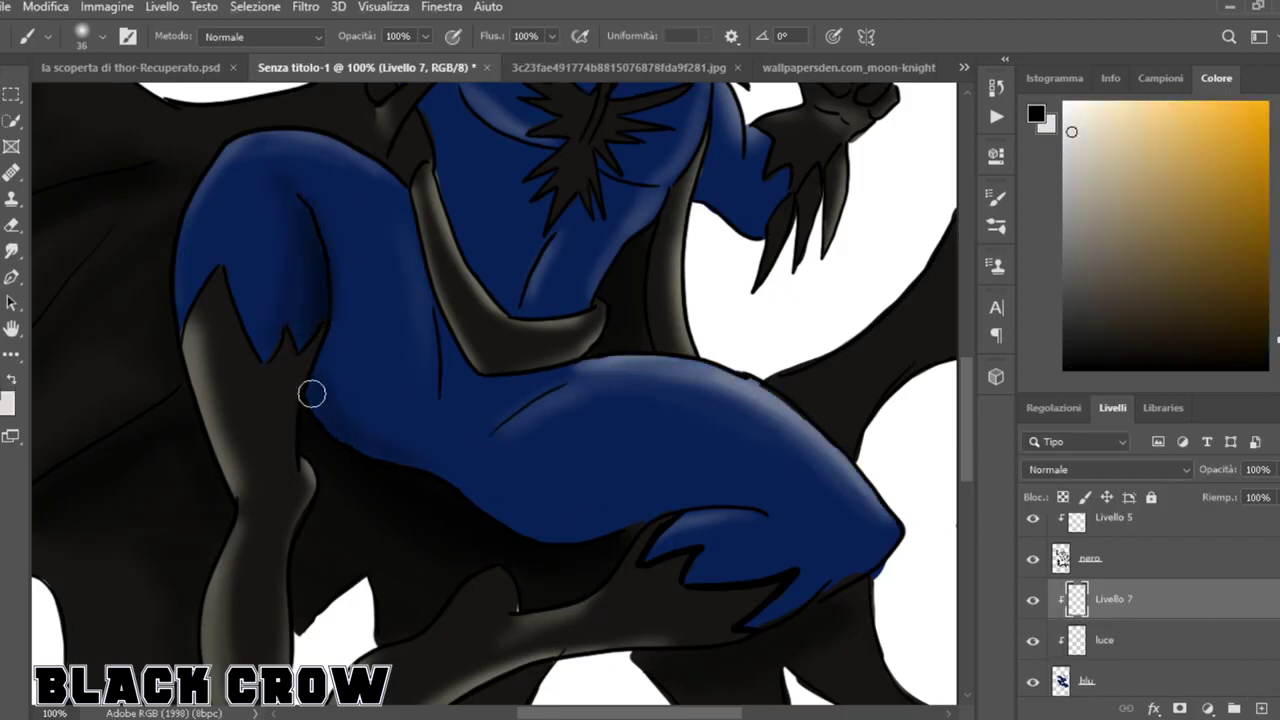
Shade the undersides of the thighs and the folded leg with soft black at 36 px on Livello 7.
{"action": "mouse_move", "coordinate": [410, 441]}
{"action": "left_mouse_down"}
{"action": "mouse_move", "coordinate": [523, 540]}
{"action": "mouse_move", "coordinate": [560, 543]}
{"action": "left_mouse_up"}
{"action": "left_click_drag", "start_coordinate": [652, 508], "coordinate": [615, 518]}
{"action": "left_click_drag", "start_coordinate": [792, 598], "coordinate": [735, 623]}
Shade the undersides of both arms, the armpit and the side of the torso with soft black on Livello 7.
{"action": "left_click_drag", "start_coordinate": [966, 403], "coordinate": [966, 333]}
{"action": "left_click_drag", "start_coordinate": [774, 283], "coordinate": [774, 284]}
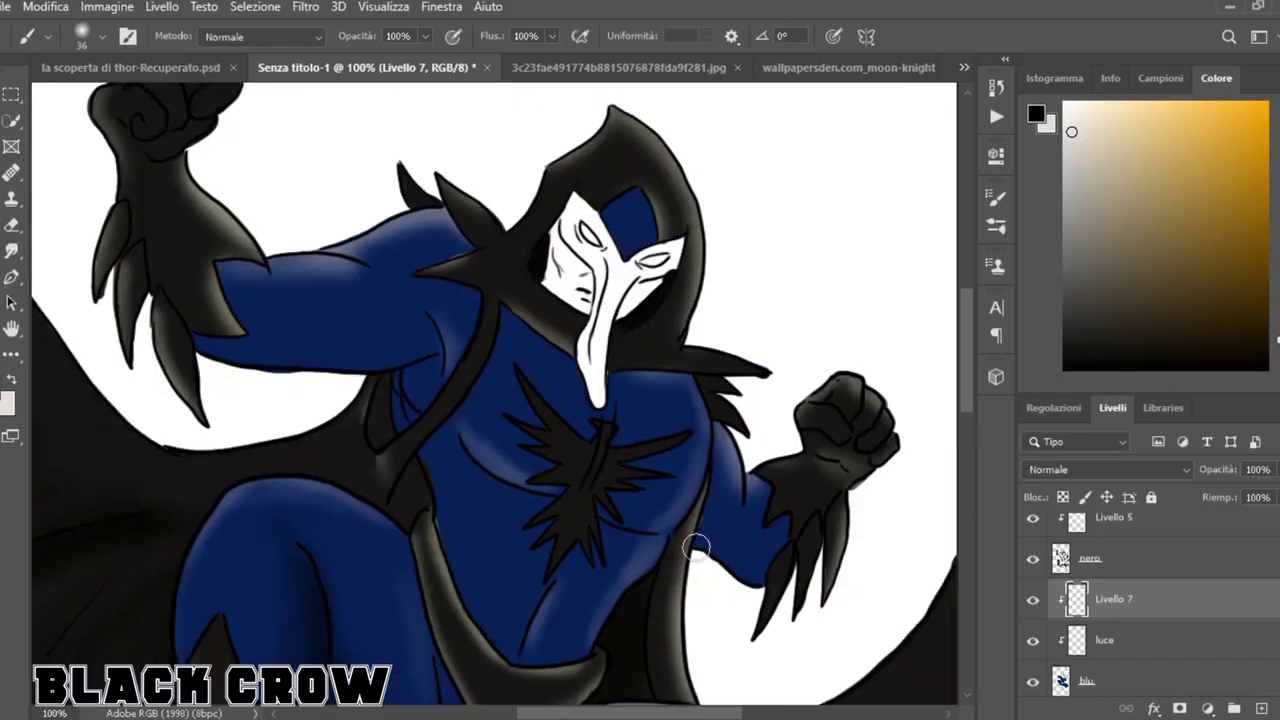
{"action": "left_click_drag", "start_coordinate": [711, 491], "coordinate": [706, 546]}
{"action": "mouse_move", "coordinate": [428, 376]}
{"action": "left_mouse_down"}
{"action": "mouse_move", "coordinate": [393, 385]}
{"action": "mouse_move", "coordinate": [403, 417]}
{"action": "left_mouse_up"}
{"action": "left_click_drag", "start_coordinate": [415, 345], "coordinate": [206, 343]}
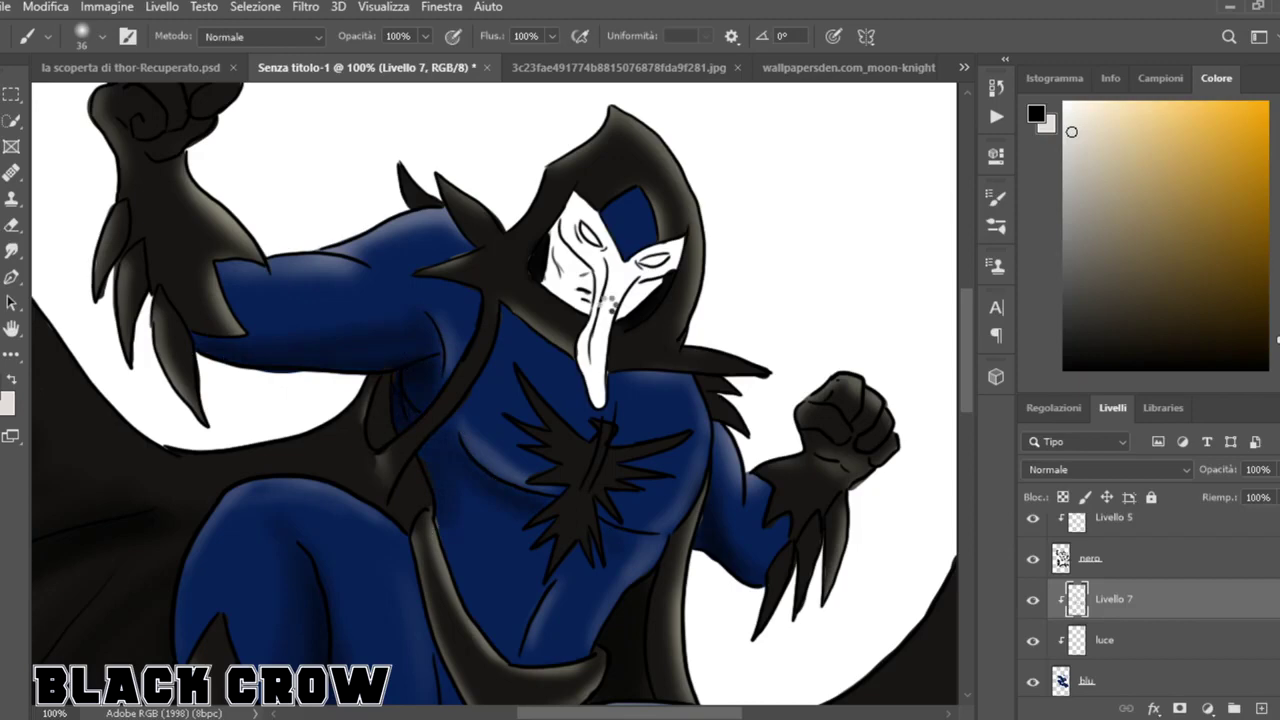
{"action": "left_click_drag", "start_coordinate": [453, 546], "coordinate": [468, 603]}
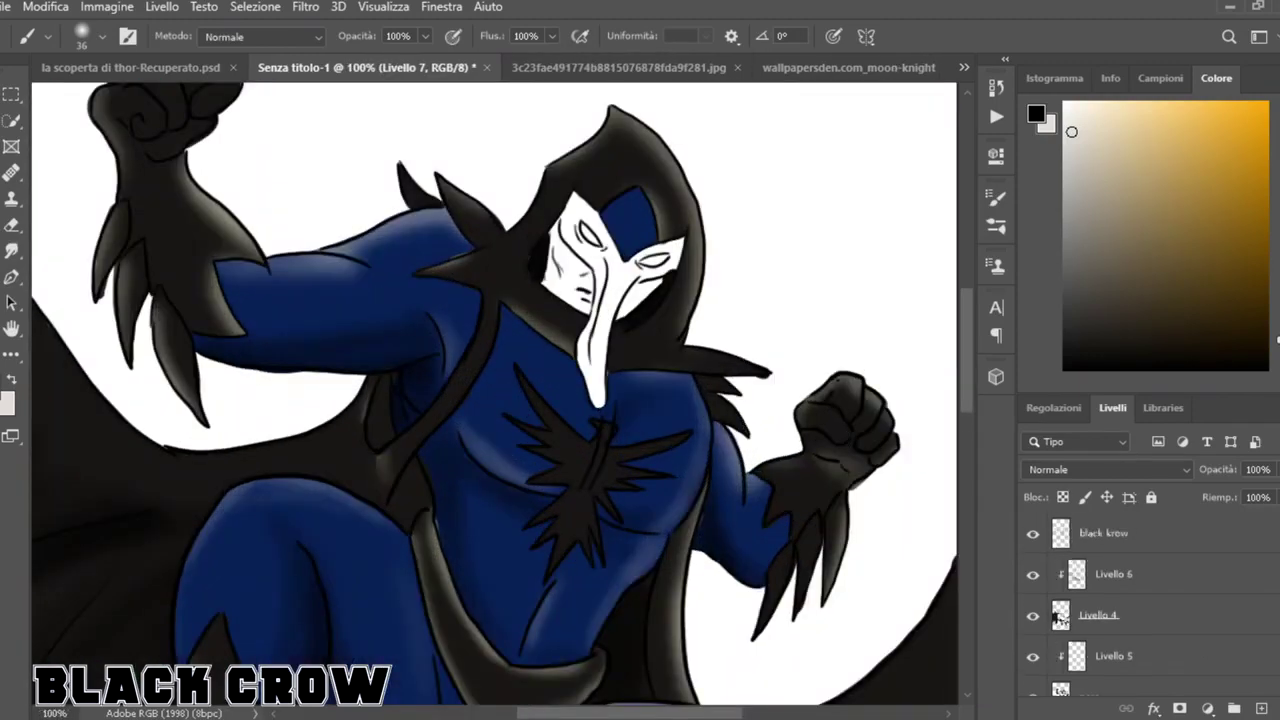
Add a new layer below black krow and fill the exposed face beside the mask with tan using a 15 px hard round brush.
{"action": "left_click", "coordinate": [1175, 540]}
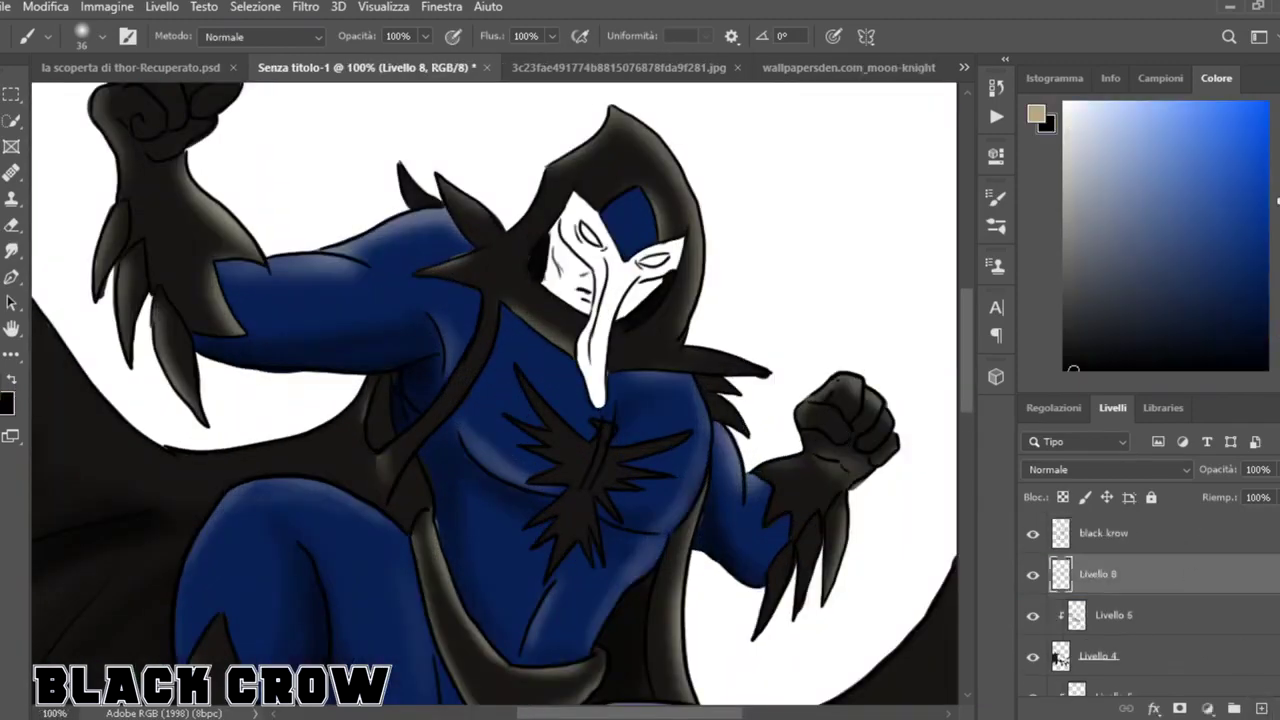
{"action": "mouse_move", "coordinate": [556, 236]}
{"action": "left_mouse_down"}
{"action": "mouse_move", "coordinate": [555, 262]}
{"action": "mouse_move", "coordinate": [587, 303]}
{"action": "mouse_move", "coordinate": [566, 241]}
{"action": "left_mouse_up"}
{"action": "left_click", "coordinate": [102, 37]}
{"action": "left_click_drag", "start_coordinate": [97, 102], "coordinate": [89, 102]}
{"action": "mouse_move", "coordinate": [638, 299]}
{"action": "left_mouse_down"}
{"action": "mouse_move", "coordinate": [652, 288]}
{"action": "mouse_move", "coordinate": [644, 308]}
{"action": "left_mouse_up"}
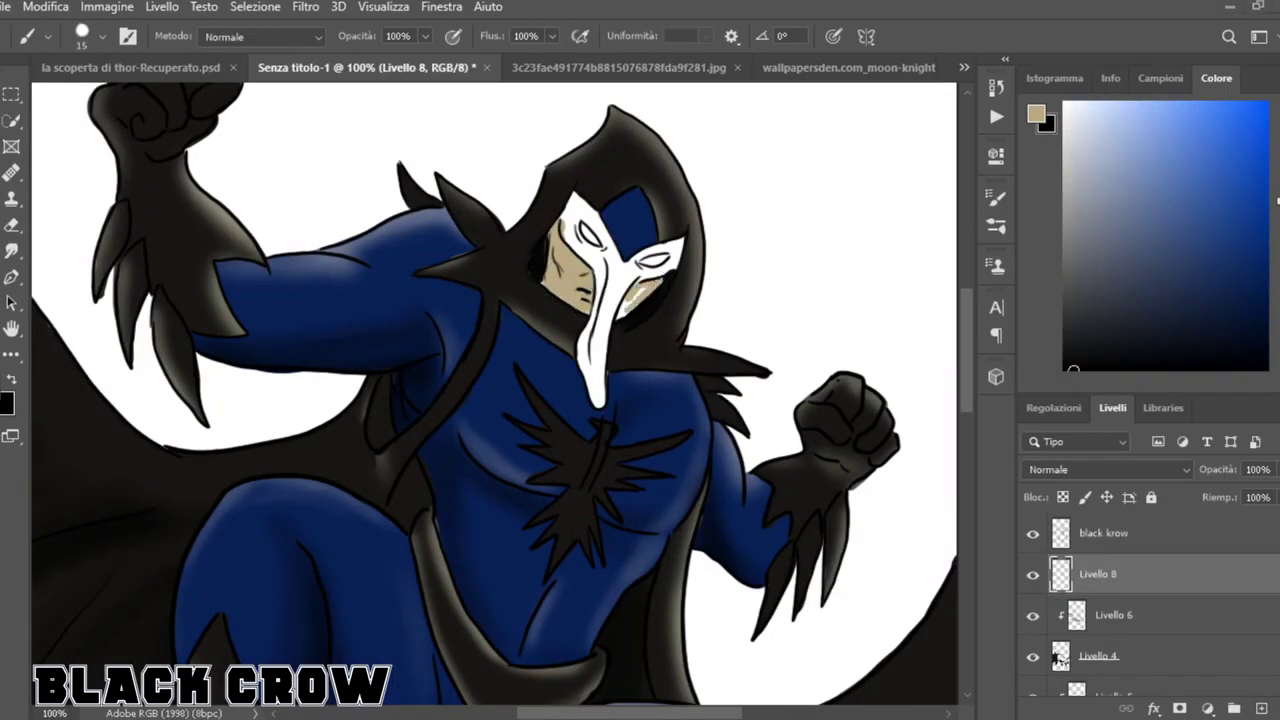
{"action": "key", "text": "ctrl+plus"}
{"action": "key", "text": "ctrl+plus"}
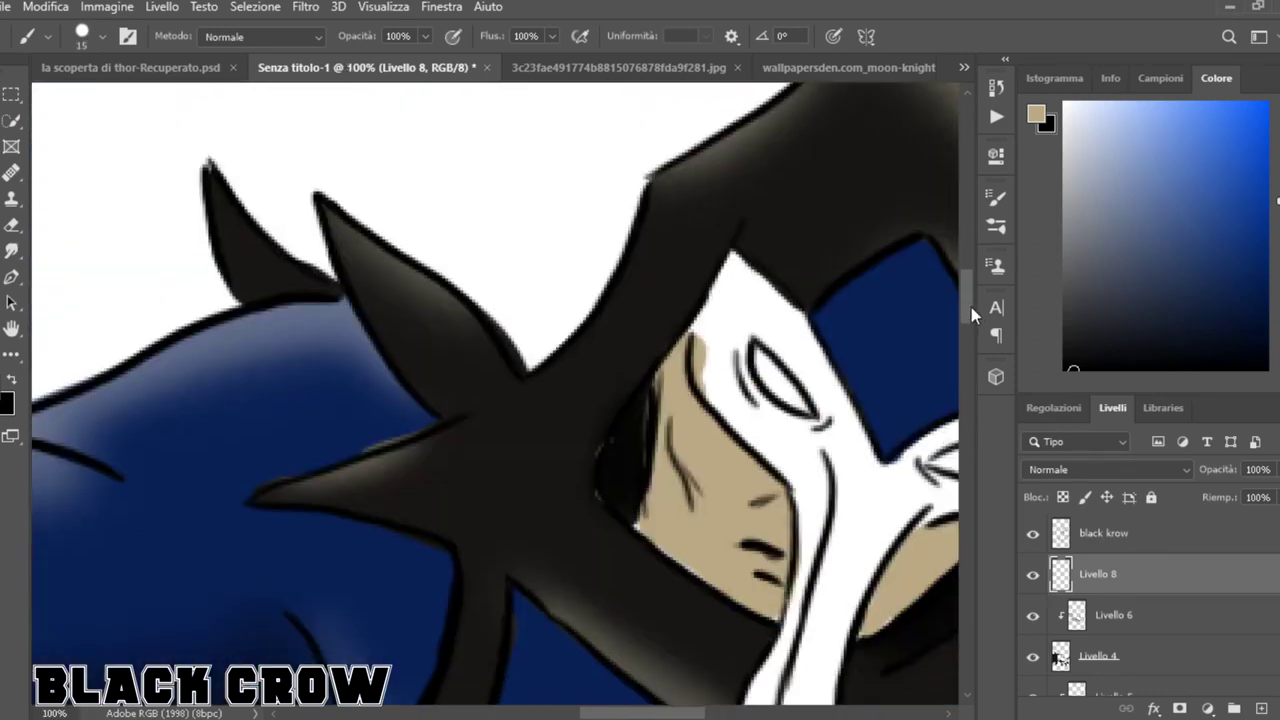
{"action": "key", "text": "ctrl+minus"}
{"action": "key", "text": "ctrl+minus"}
Add another new layer above Livello 8 and choose a grey for the mask.
{"action": "left_click_drag", "start_coordinate": [1180, 622], "coordinate": [1213, 691]}
{"action": "left_click", "coordinate": [1261, 708]}
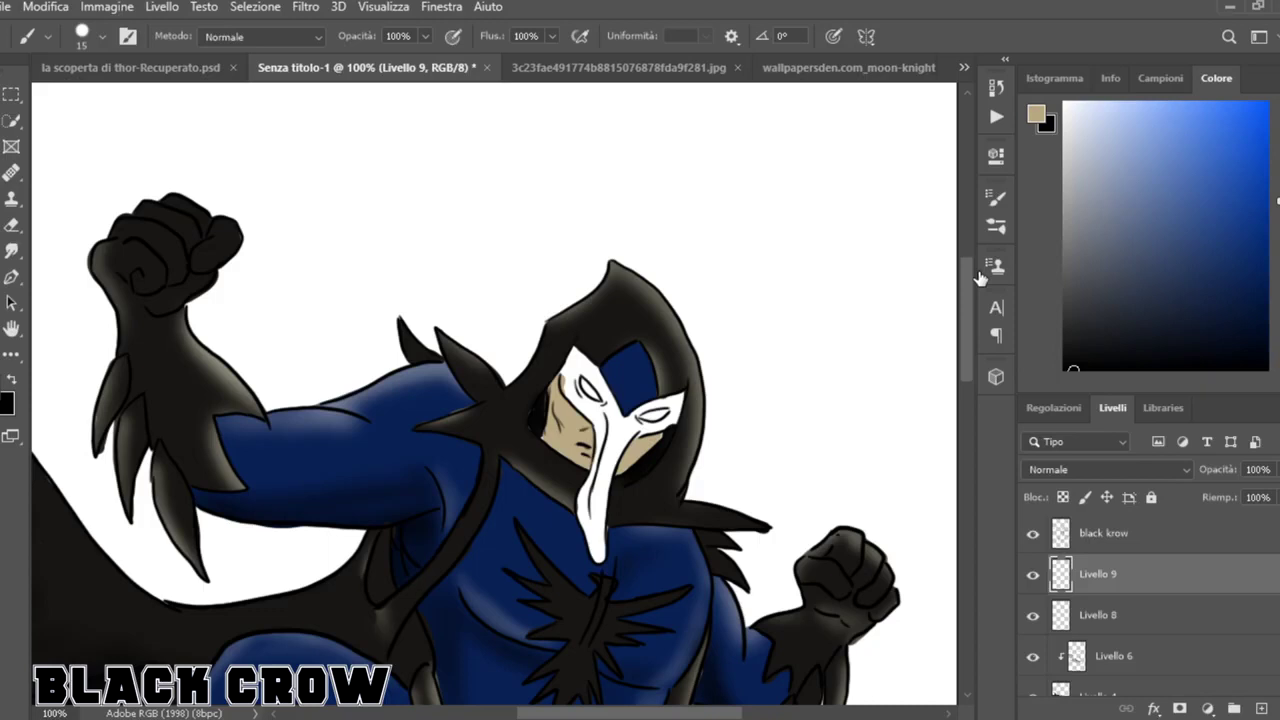
{"action": "left_click", "coordinate": [1083, 186]}
{"action": "left_click", "coordinate": [12, 380]}
Paint the beak mask with grey on Livello 9 and adjust the layer's position in the stack.
{"action": "left_click_drag", "start_coordinate": [579, 355], "coordinate": [592, 374]}
{"action": "mouse_move", "coordinate": [1074, 573]}
{"action": "left_mouse_down"}
{"action": "mouse_move", "coordinate": [1131, 700]}
{"action": "mouse_move", "coordinate": [1134, 612]}
{"action": "left_mouse_up"}
{"action": "mouse_move", "coordinate": [580, 352]}
{"action": "left_mouse_down"}
{"action": "mouse_move", "coordinate": [604, 396]}
{"action": "mouse_move", "coordinate": [574, 355]}
{"action": "mouse_move", "coordinate": [598, 412]}
{"action": "mouse_move", "coordinate": [594, 552]}
{"action": "mouse_move", "coordinate": [596, 410]}
{"action": "mouse_move", "coordinate": [660, 403]}
{"action": "mouse_move", "coordinate": [640, 430]}
{"action": "left_mouse_up"}
{"action": "left_click_drag", "start_coordinate": [1143, 600], "coordinate": [1194, 551]}
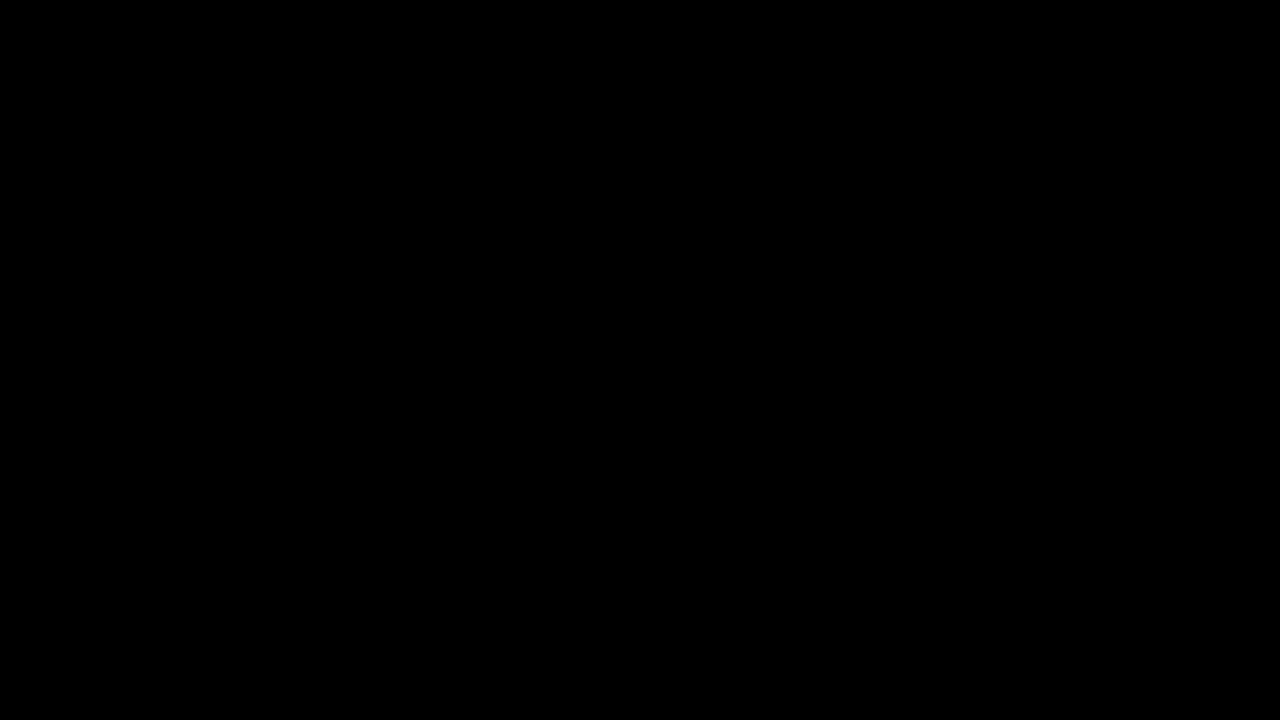